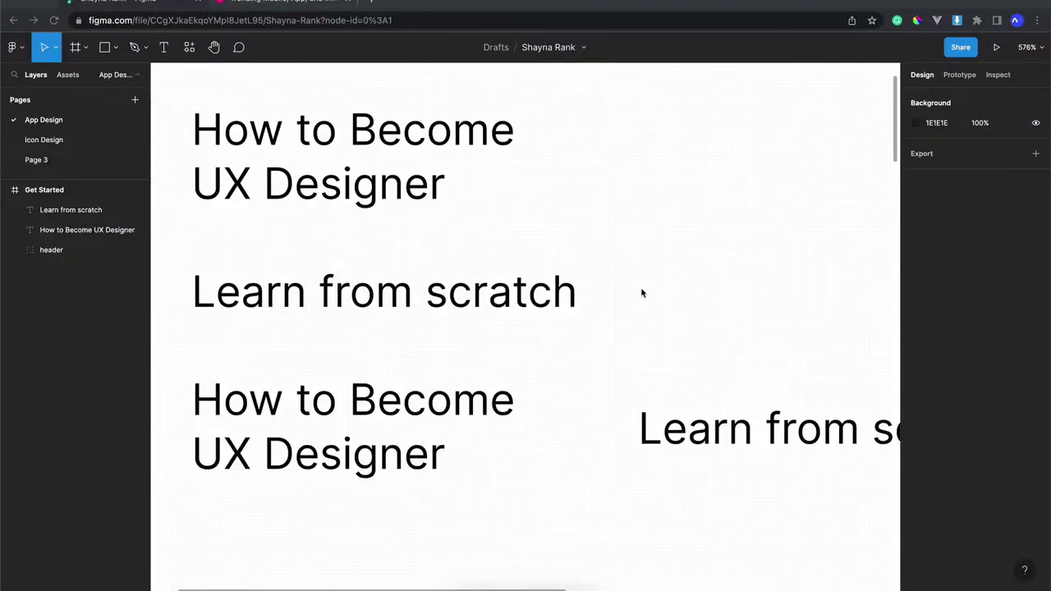
Draw a 49×37 rectangle, Rectangle 1, to the right of the heading text.
{"action": "scroll", "coordinate": [642, 293], "scroll_direction": "up", "scroll_amount": 1}
{"action": "scroll", "coordinate": [643, 293], "scroll_direction": "right", "scroll_amount": 1}
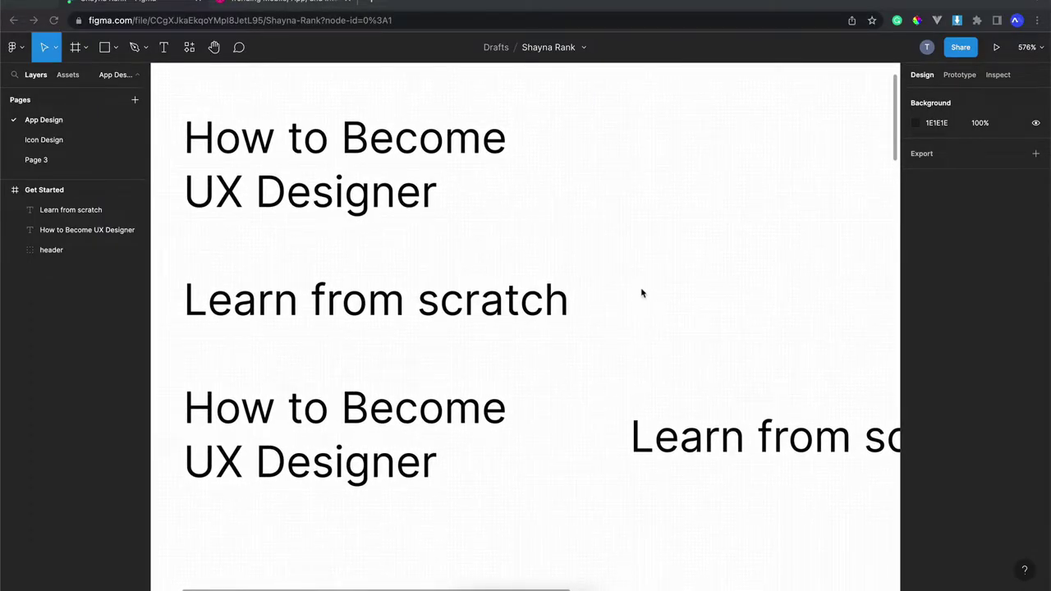
{"action": "scroll", "coordinate": [642, 293], "scroll_direction": "down", "scroll_amount": 1}
{"action": "scroll", "coordinate": [657, 280], "scroll_direction": "down", "scroll_amount": 1}
{"action": "scroll", "coordinate": [669, 261], "scroll_direction": "down", "scroll_amount": 3}
{"action": "scroll", "coordinate": [670, 261], "scroll_direction": "down", "scroll_amount": 1}
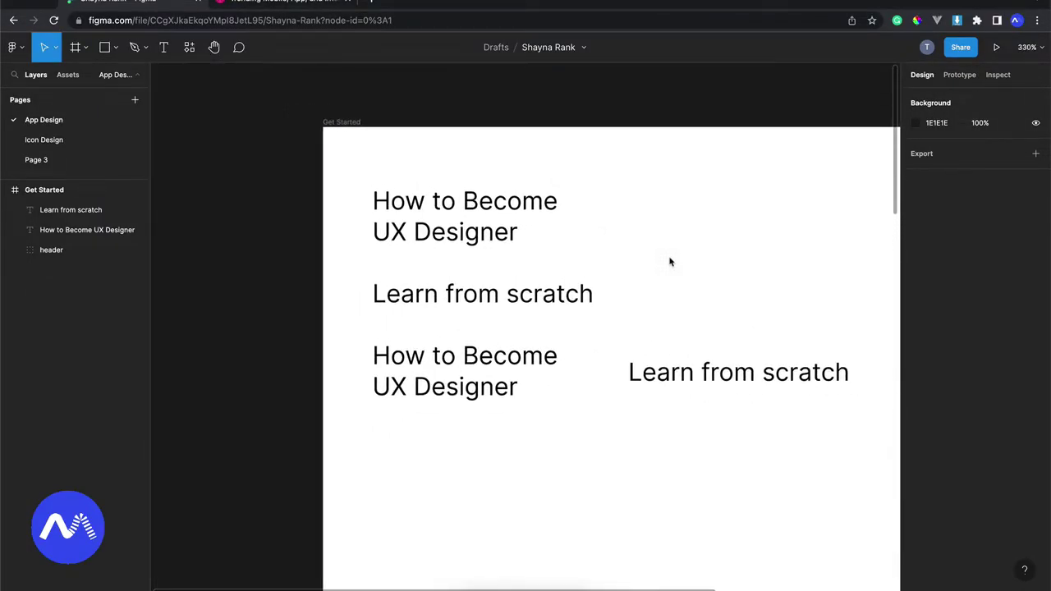
{"action": "scroll", "coordinate": [669, 261], "scroll_direction": "right", "scroll_amount": 1}
{"action": "scroll", "coordinate": [669, 261], "scroll_direction": "down", "scroll_amount": 1}
{"action": "scroll", "coordinate": [669, 261], "scroll_direction": "right", "scroll_amount": 1}
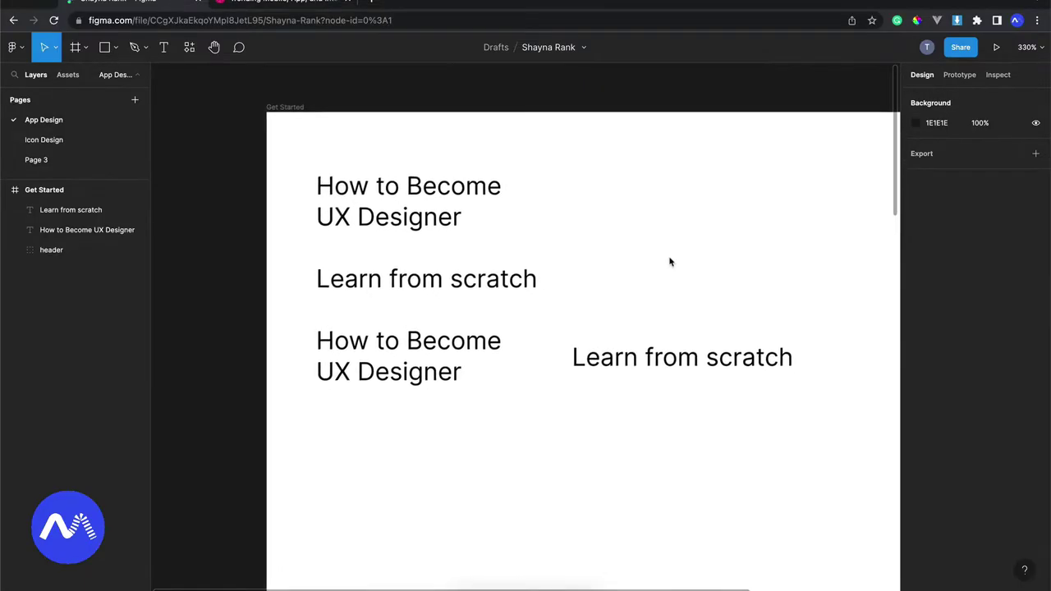
{"action": "scroll", "coordinate": [669, 261], "scroll_direction": "right", "scroll_amount": 1}
{"action": "scroll", "coordinate": [616, 247], "scroll_direction": "right", "scroll_amount": 1}
{"action": "scroll", "coordinate": [570, 233], "scroll_direction": "up", "scroll_amount": 3}
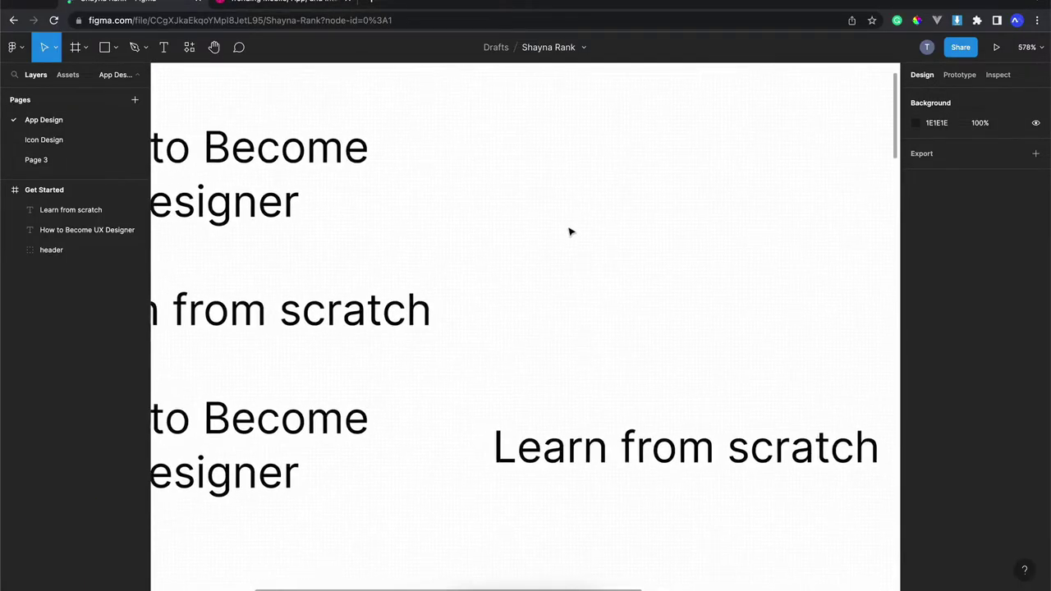
{"action": "scroll", "coordinate": [570, 230], "scroll_direction": "up", "scroll_amount": 1}
{"action": "scroll", "coordinate": [570, 230], "scroll_direction": "up", "scroll_amount": 1}
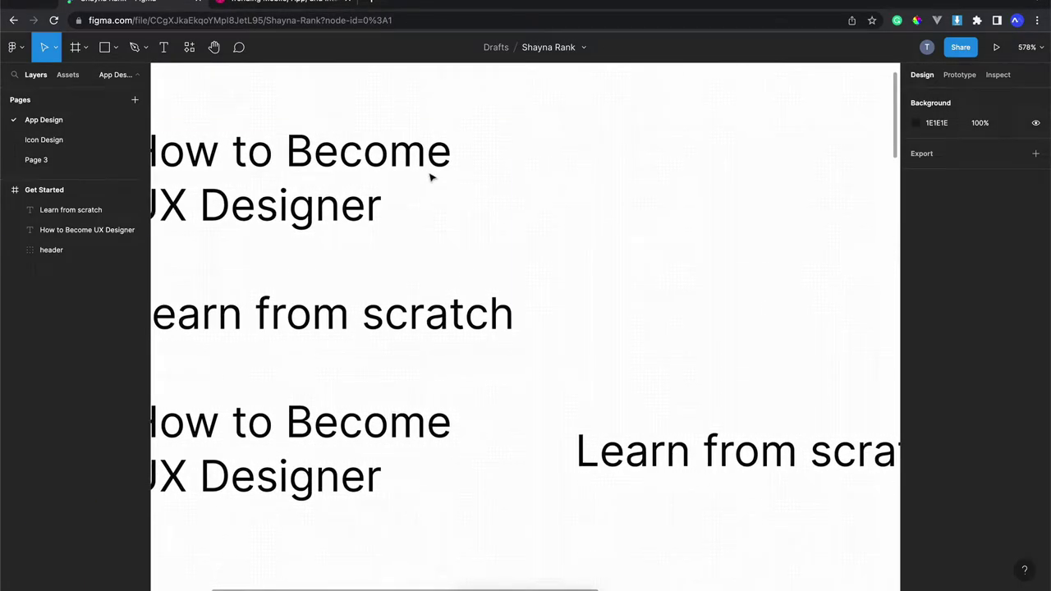
{"action": "left_click", "coordinate": [116, 50]}
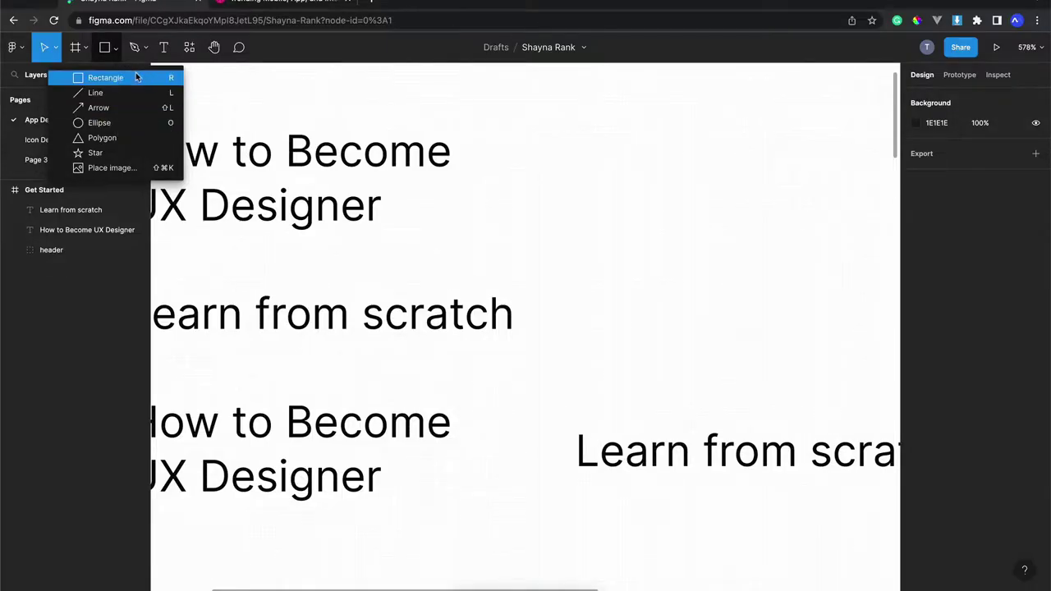
{"action": "left_click", "coordinate": [105, 77]}
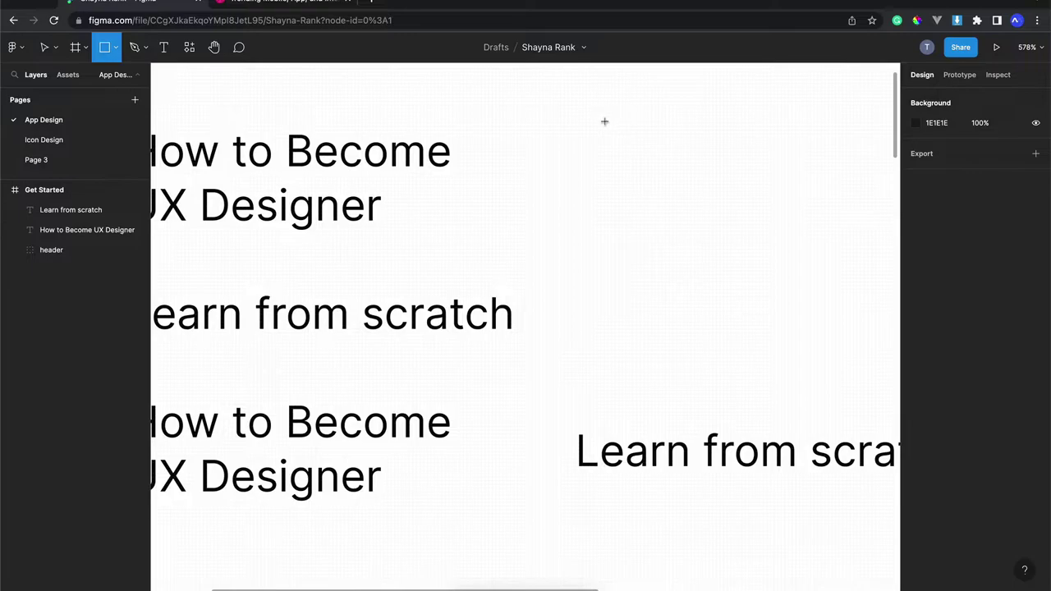
{"action": "left_click_drag", "start_coordinate": [604, 120], "coordinate": [781, 252]}
{"action": "scroll", "coordinate": [685, 244], "scroll_direction": "right", "scroll_amount": 3}
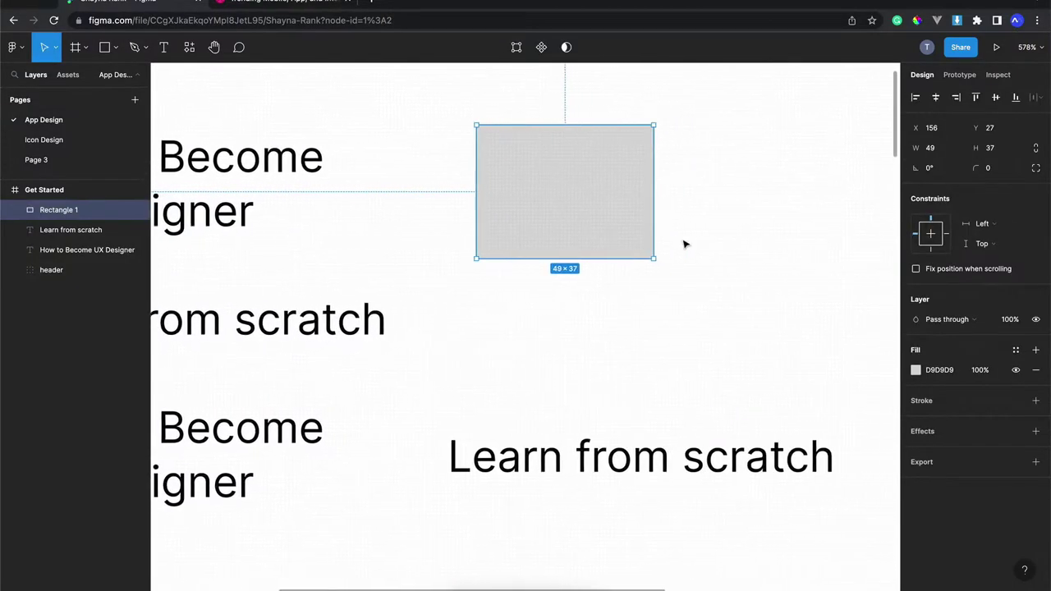
{"action": "scroll", "coordinate": [686, 244], "scroll_direction": "right", "scroll_amount": 1}
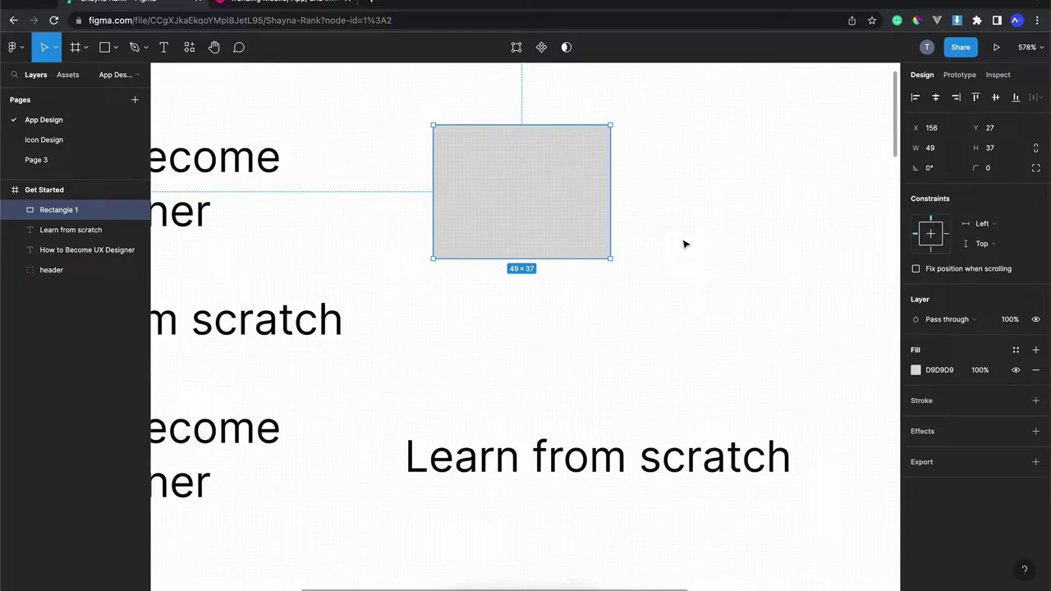
Open the 'Mobile app login screen and sign up flow' shot from Dribbble's sign-in results.
{"action": "left_click", "coordinate": [320, 4]}
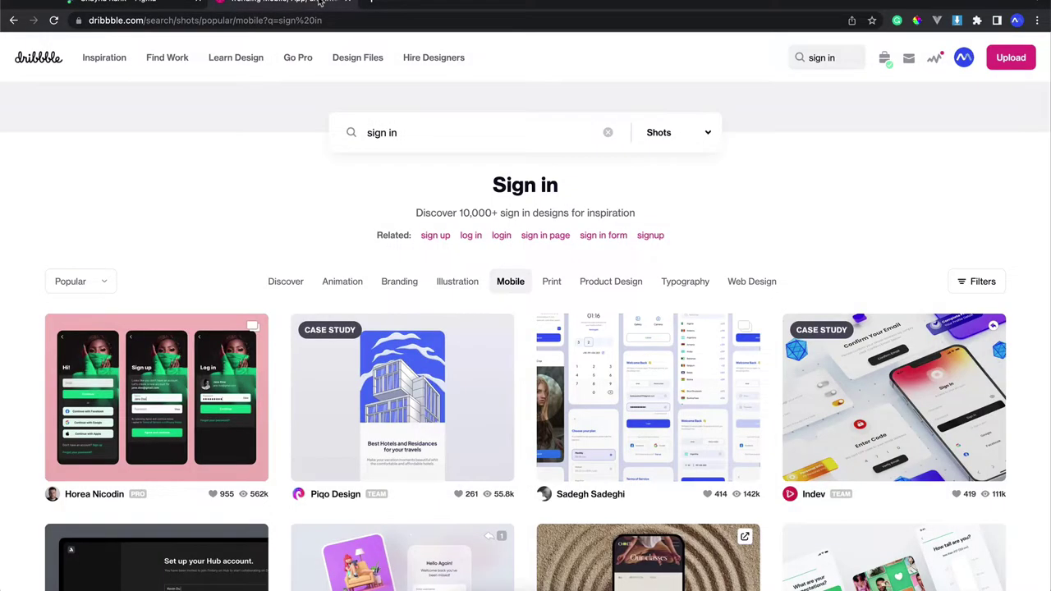
{"action": "scroll", "coordinate": [517, 341], "scroll_direction": "down", "scroll_amount": 1}
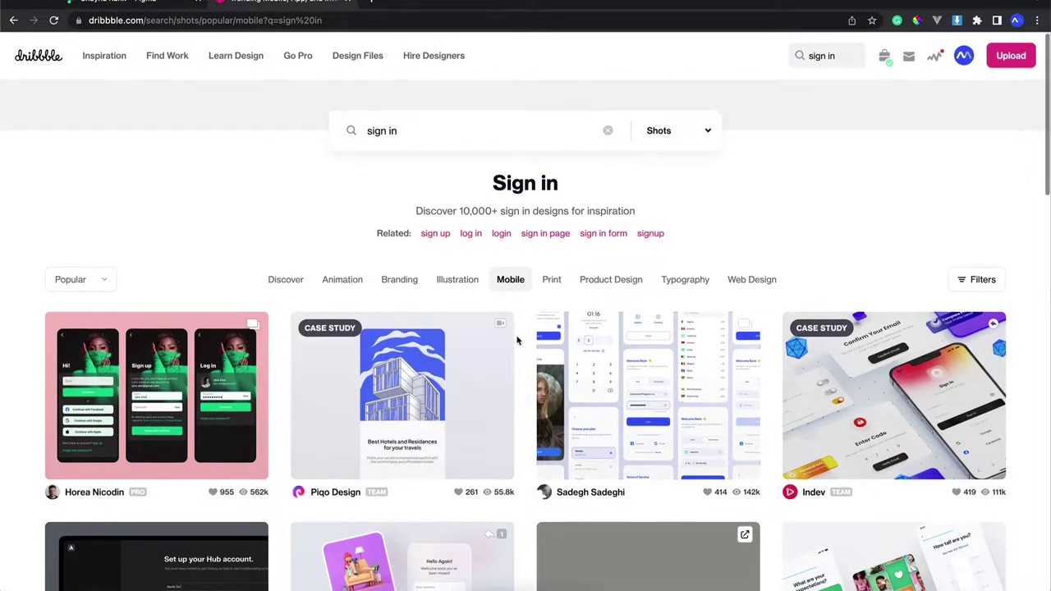
{"action": "scroll", "coordinate": [517, 341], "scroll_direction": "down", "scroll_amount": 3}
{"action": "scroll", "coordinate": [517, 341], "scroll_direction": "down", "scroll_amount": 2}
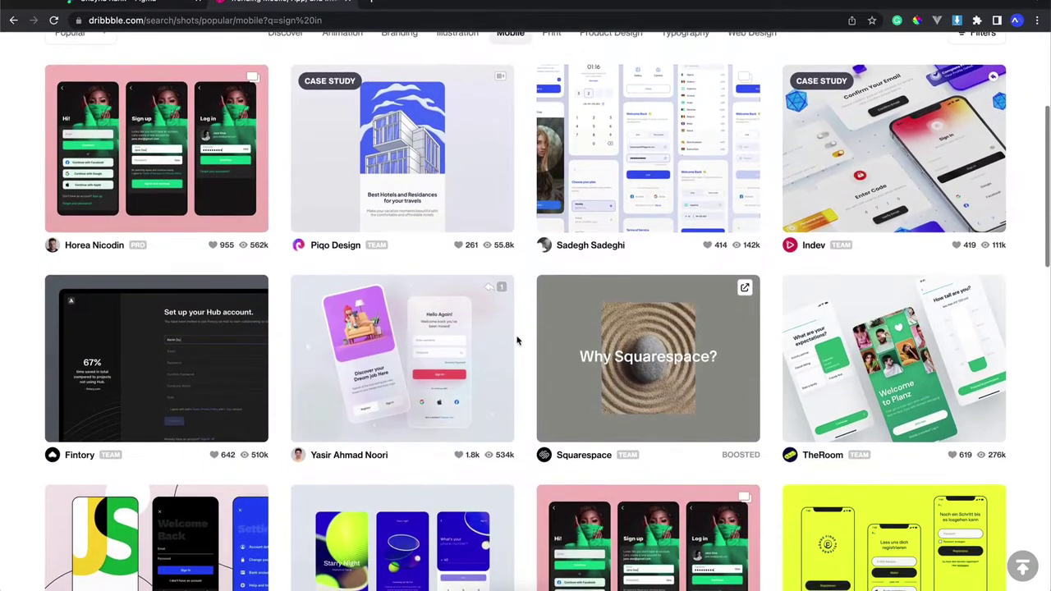
{"action": "scroll", "coordinate": [517, 341], "scroll_direction": "up", "scroll_amount": 1}
{"action": "left_click", "coordinate": [268, 173]}
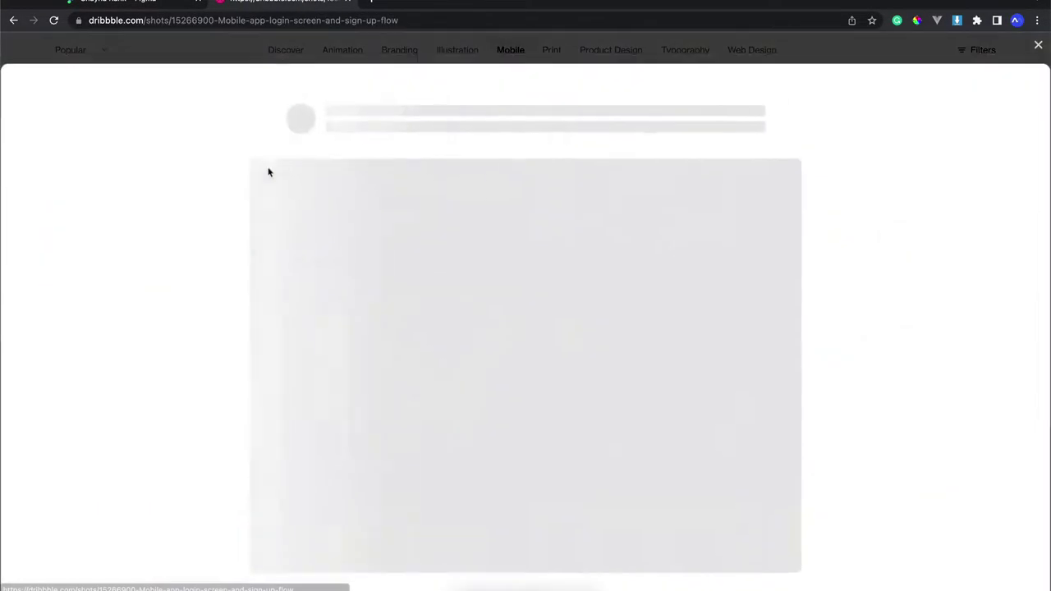
View the shot's image full-size and enlarge its Sign up screen.
{"action": "scroll", "coordinate": [501, 305], "scroll_direction": "down", "scroll_amount": 1}
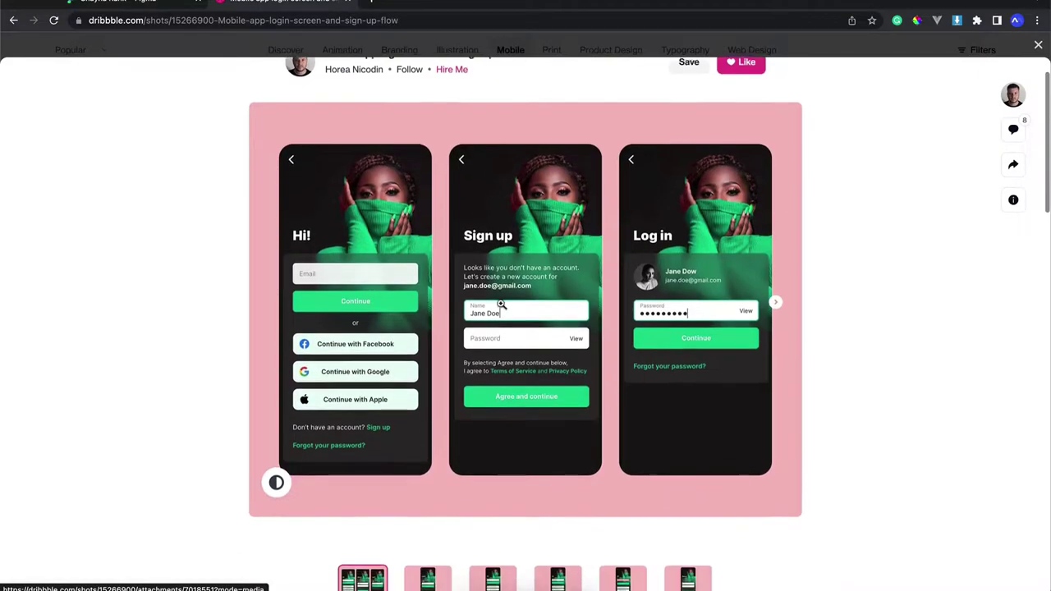
{"action": "left_click", "coordinate": [503, 307]}
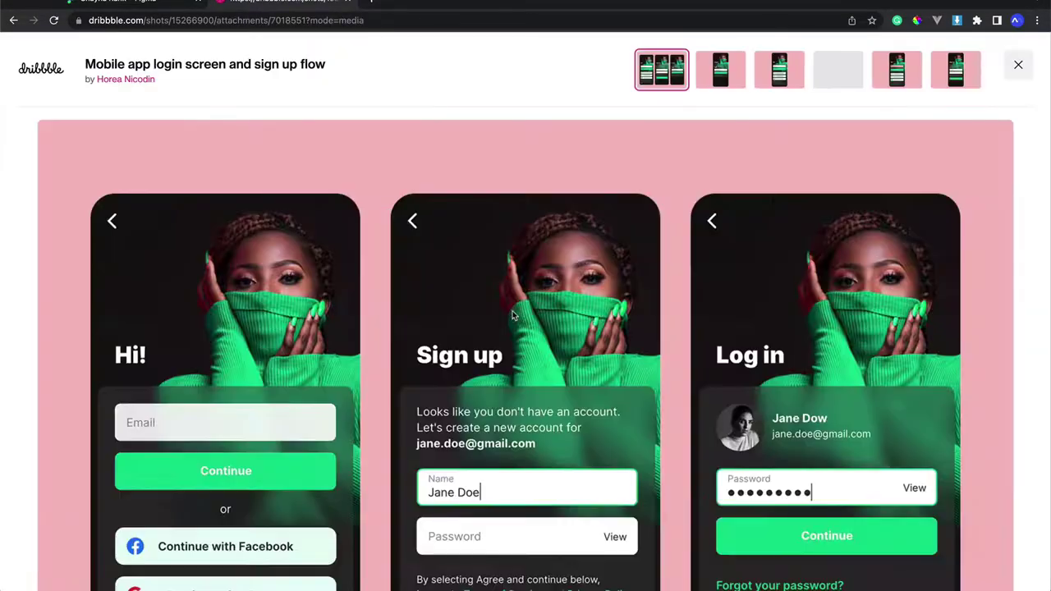
{"action": "scroll", "coordinate": [513, 312], "scroll_direction": "down", "scroll_amount": 2}
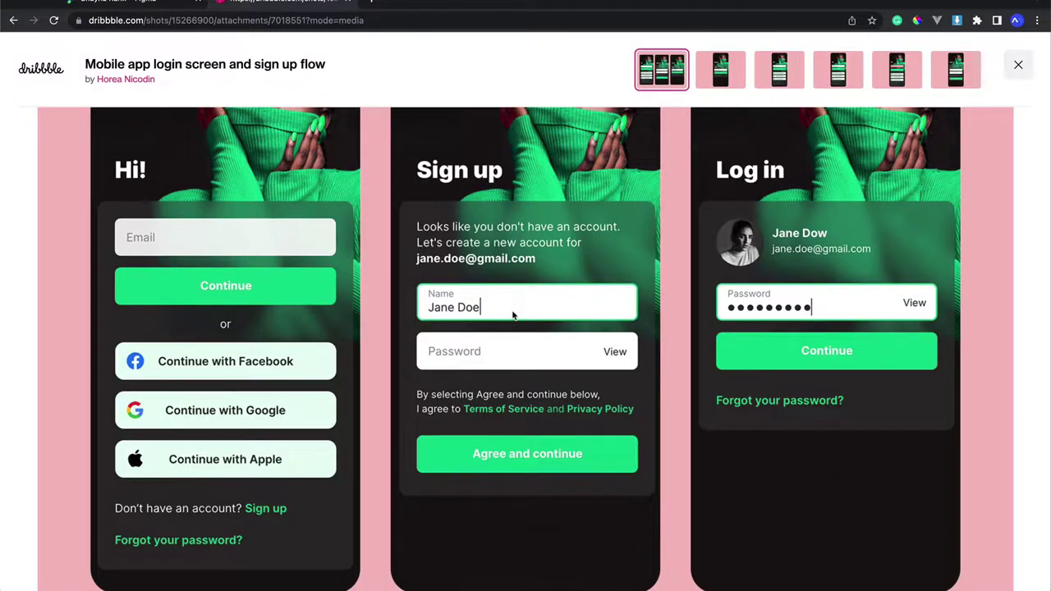
{"action": "scroll", "coordinate": [515, 329], "scroll_direction": "down", "scroll_amount": 1}
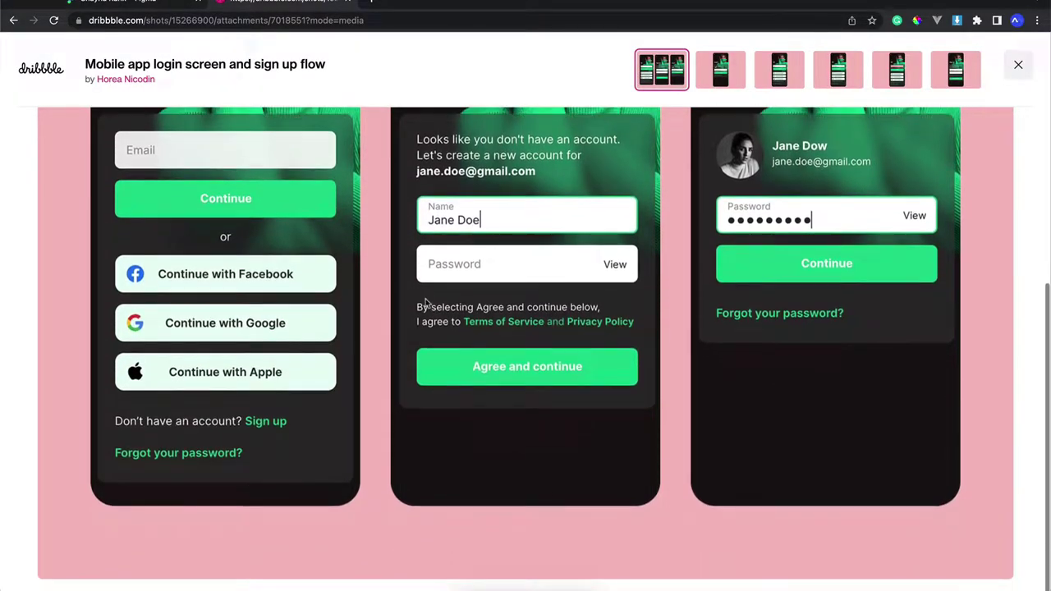
{"action": "left_click", "coordinate": [517, 352]}
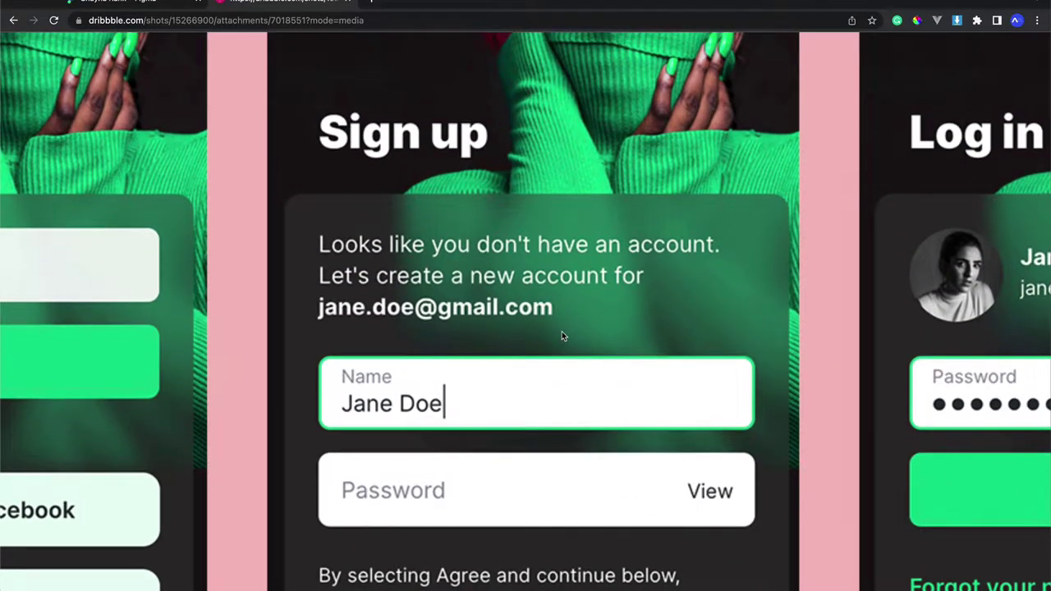
Back in Figma, delete the rectangle, both text layers and the header from Get Started.
{"action": "left_click", "coordinate": [164, 4]}
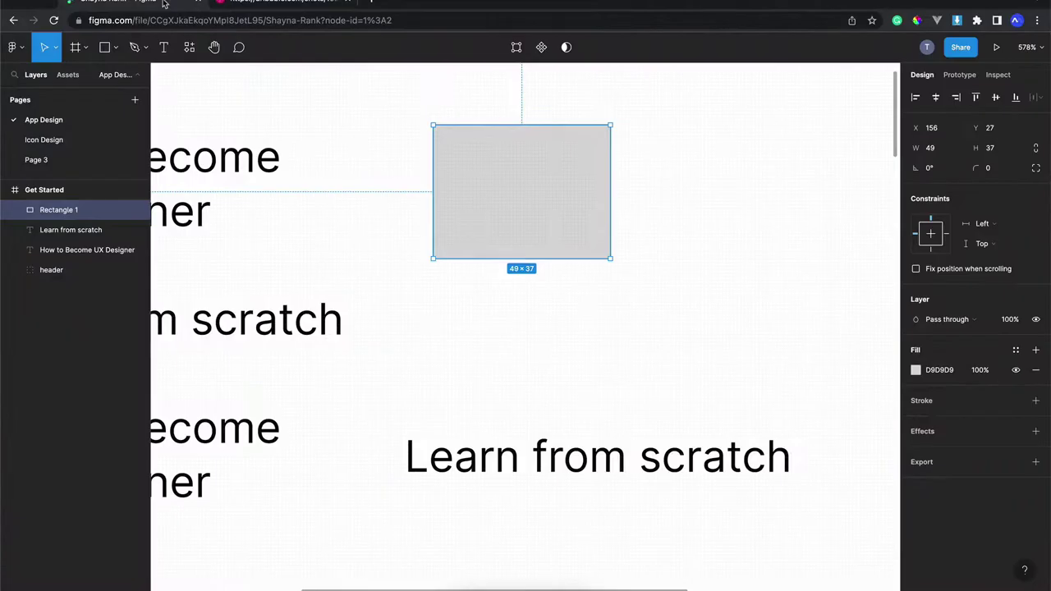
{"action": "left_click", "coordinate": [116, 47]}
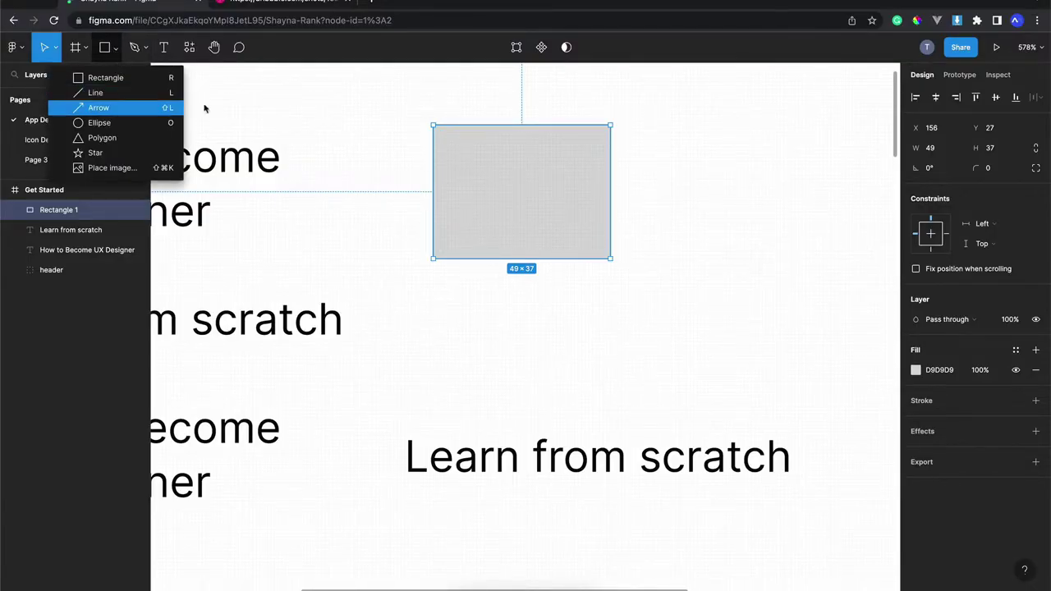
{"action": "left_click", "coordinate": [403, 209]}
{"action": "scroll", "coordinate": [402, 218], "scroll_direction": "down", "scroll_amount": 2}
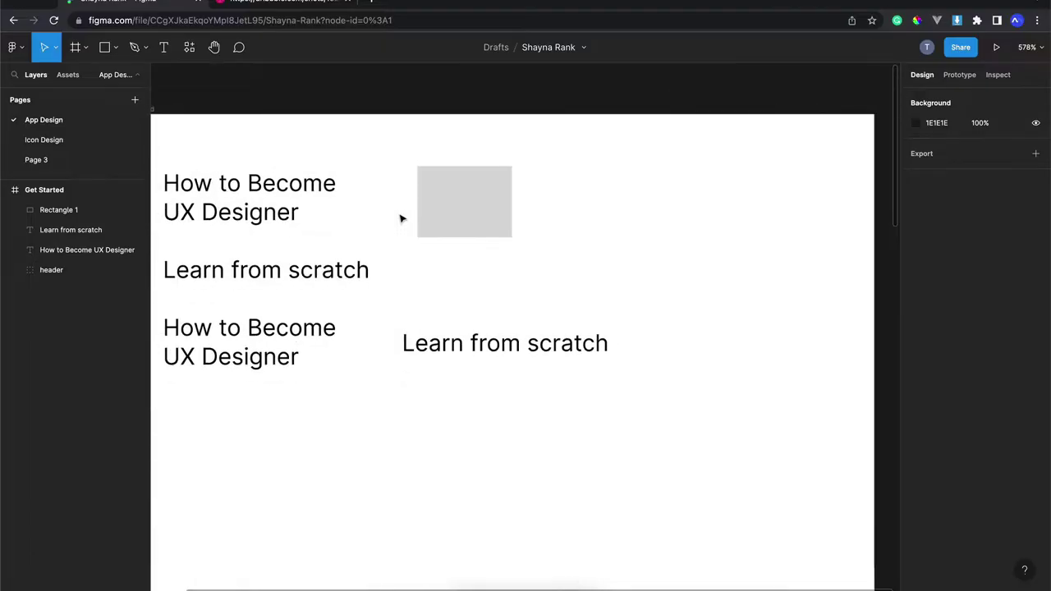
{"action": "scroll", "coordinate": [402, 218], "scroll_direction": "down", "scroll_amount": 2}
{"action": "scroll", "coordinate": [403, 218], "scroll_direction": "down", "scroll_amount": 2}
{"action": "scroll", "coordinate": [402, 217], "scroll_direction": "down", "scroll_amount": 2}
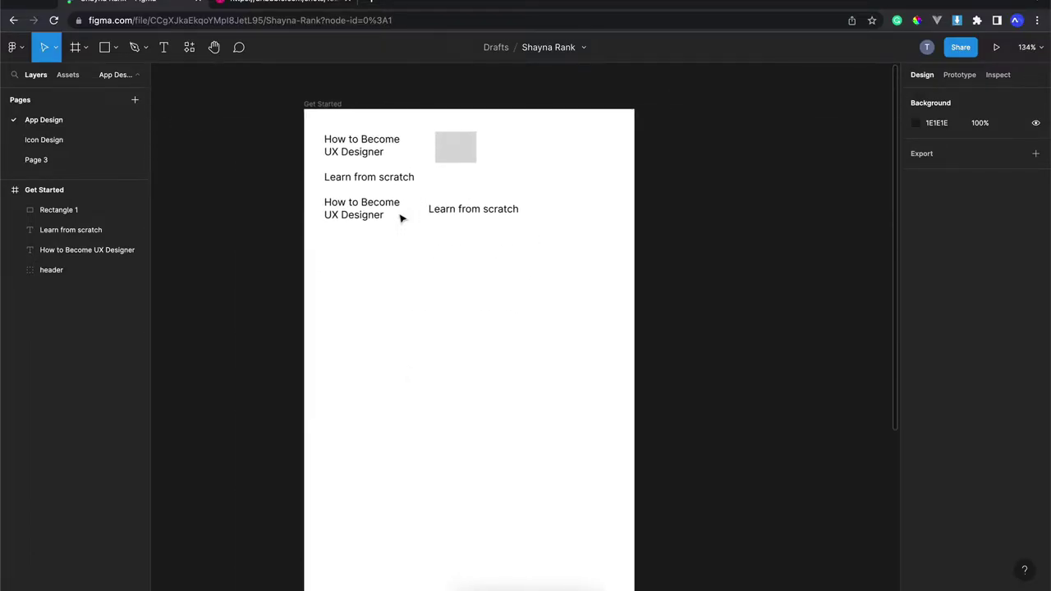
{"action": "mouse_move", "coordinate": [340, 261]}
{"action": "left_mouse_down"}
{"action": "mouse_move", "coordinate": [507, 116]}
{"action": "mouse_move", "coordinate": [507, 131]}
{"action": "left_mouse_up"}
{"action": "key", "text": "Delete"}
{"action": "scroll", "coordinate": [452, 139], "scroll_direction": "down", "scroll_amount": 3}
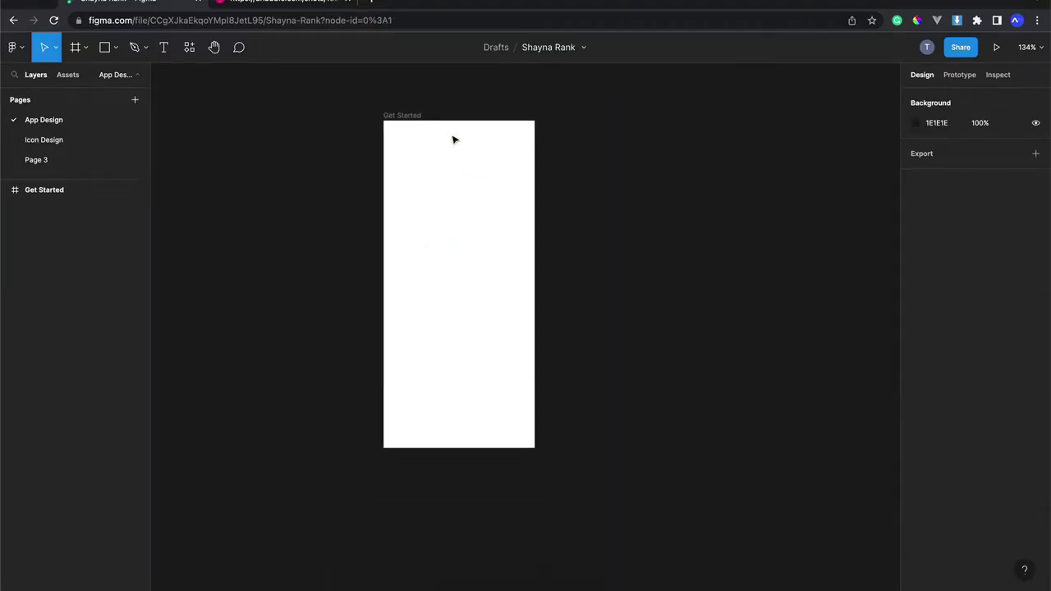
{"action": "scroll", "coordinate": [470, 170], "scroll_direction": "up", "scroll_amount": 3}
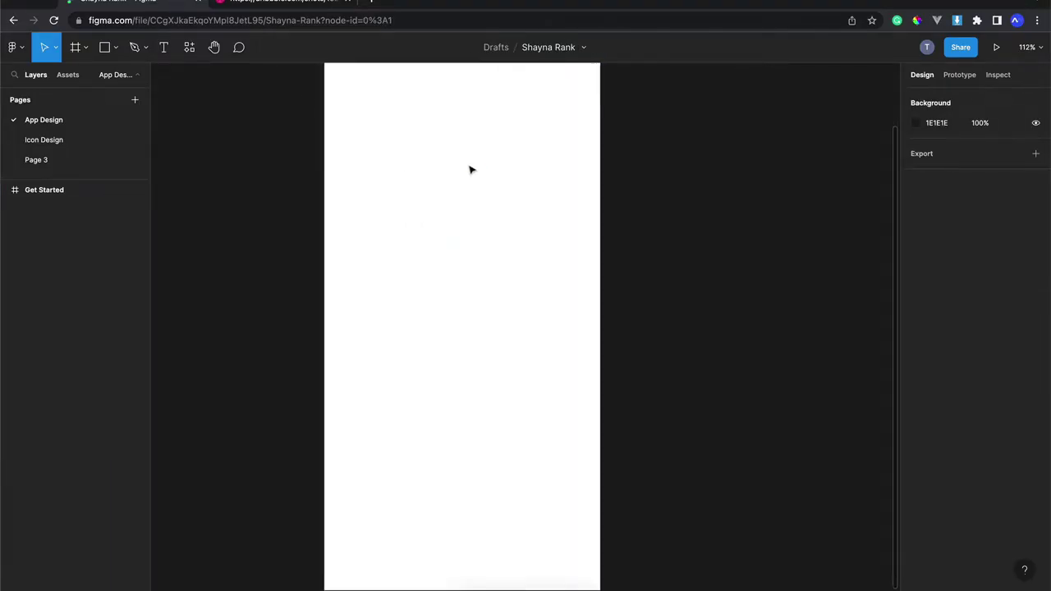
{"action": "scroll", "coordinate": [470, 170], "scroll_direction": "down", "scroll_amount": 3}
{"action": "scroll", "coordinate": [469, 170], "scroll_direction": "up", "scroll_amount": 5}
{"action": "scroll", "coordinate": [470, 170], "scroll_direction": "up", "scroll_amount": 3}
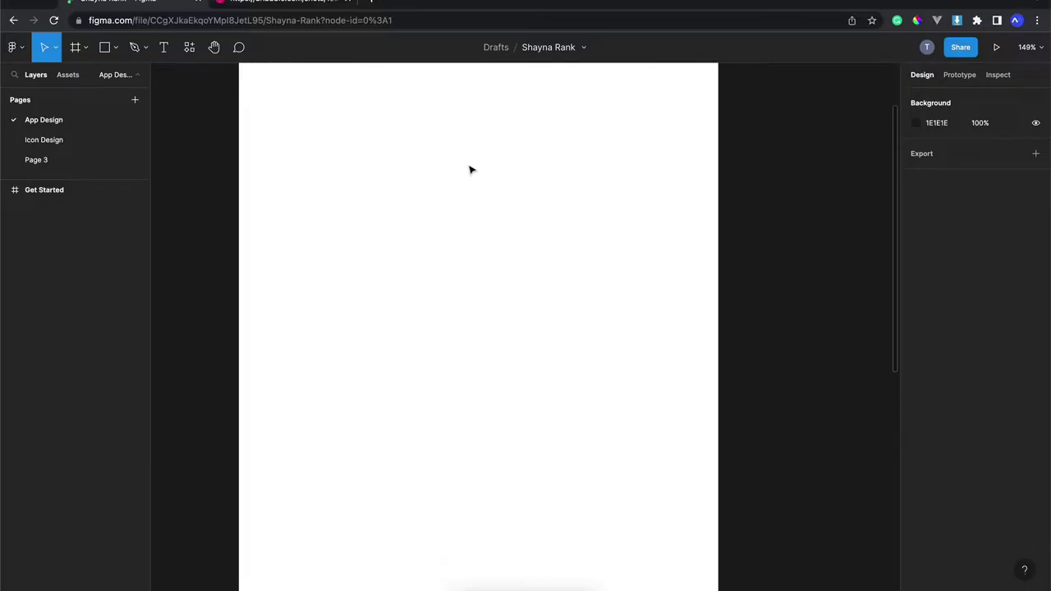
{"action": "left_click", "coordinate": [116, 49]}
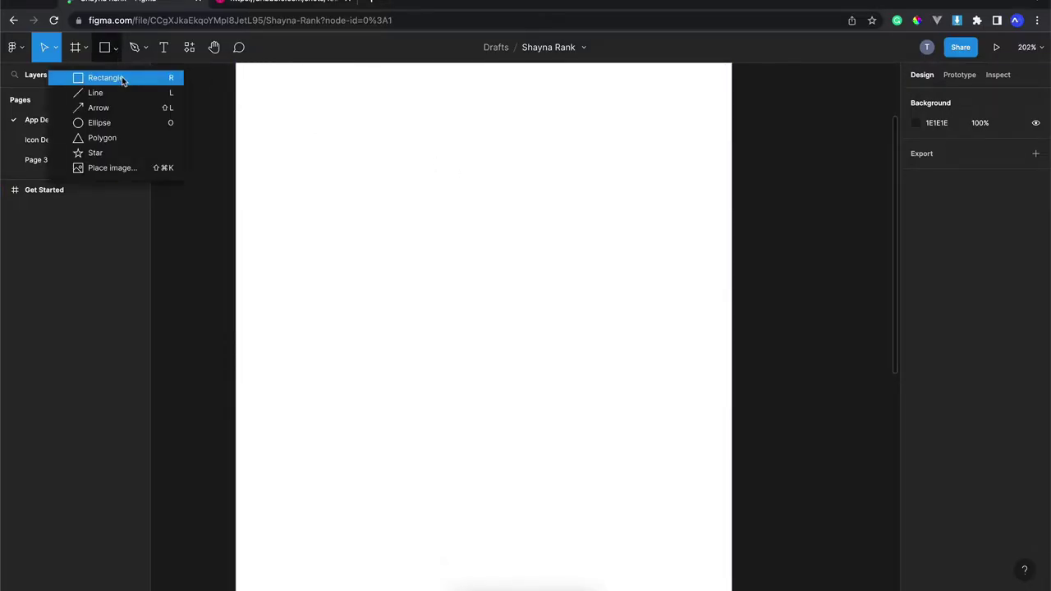
{"action": "left_click", "coordinate": [123, 78]}
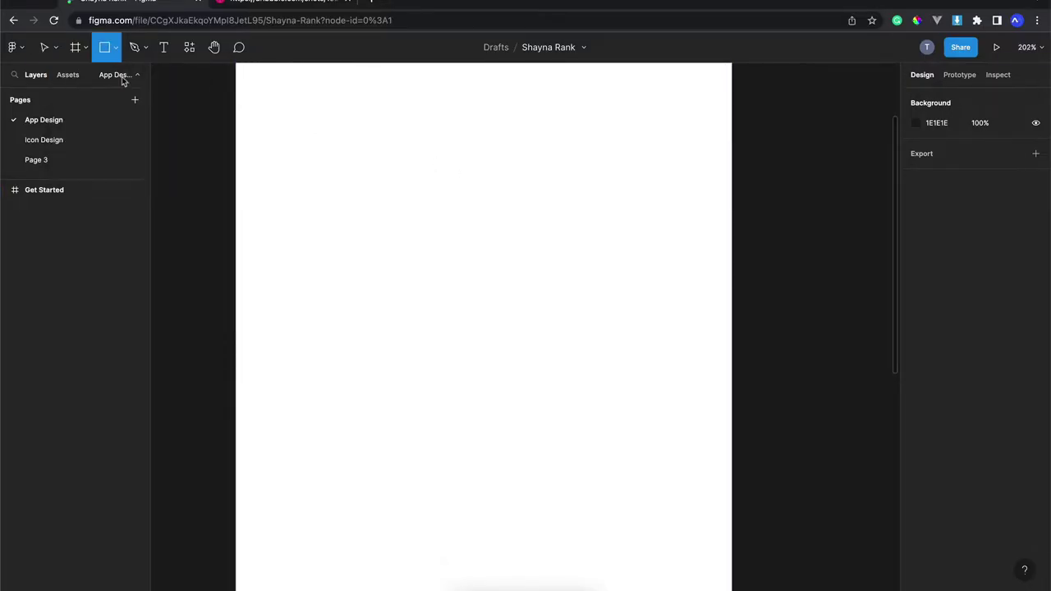
{"action": "left_click", "coordinate": [421, 289]}
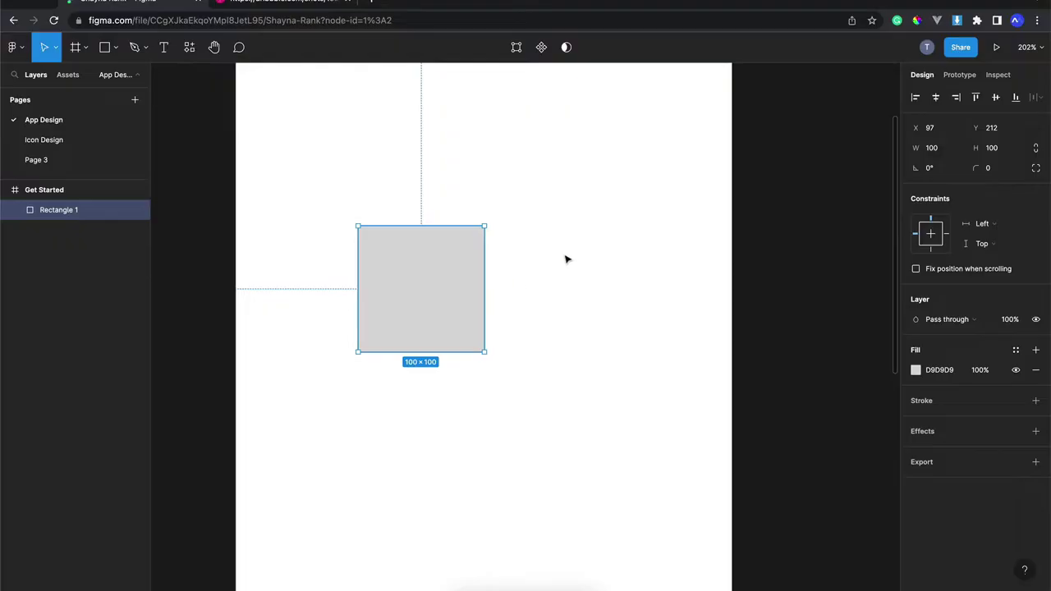
{"action": "left_click", "coordinate": [613, 310]}
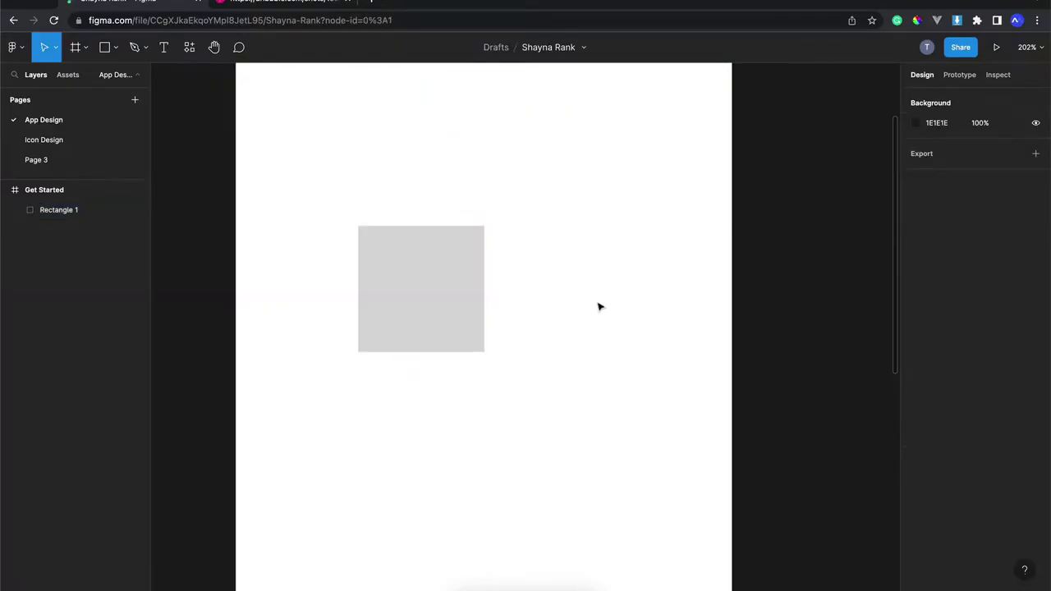
{"action": "left_click", "coordinate": [458, 279]}
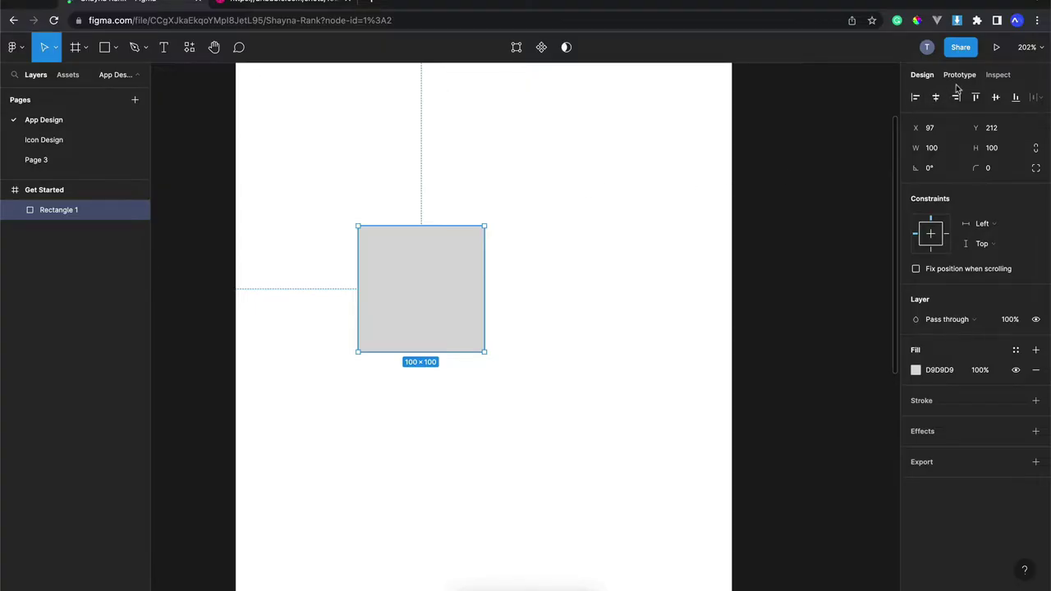
{"action": "left_click", "coordinate": [570, 251]}
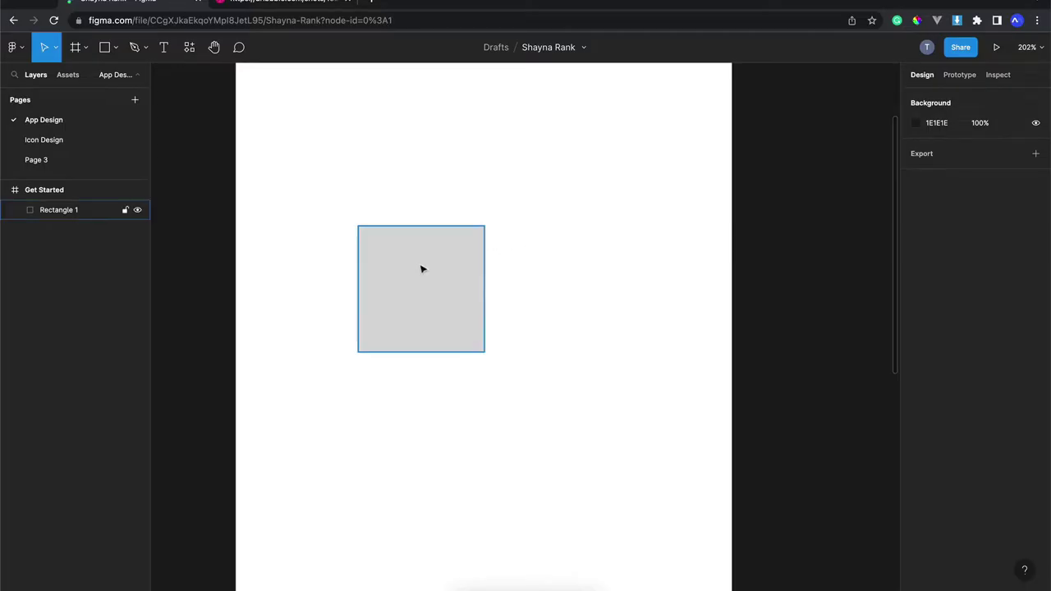
{"action": "left_click", "coordinate": [420, 269]}
{"action": "left_click", "coordinate": [542, 258]}
{"action": "left_click", "coordinate": [444, 286]}
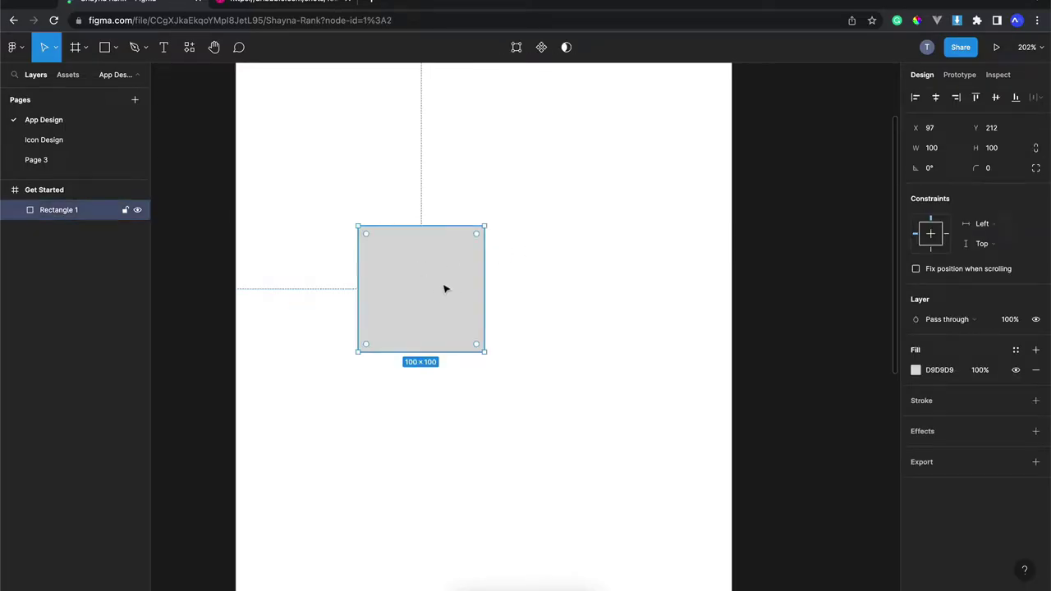
{"action": "left_click", "coordinate": [943, 150]}
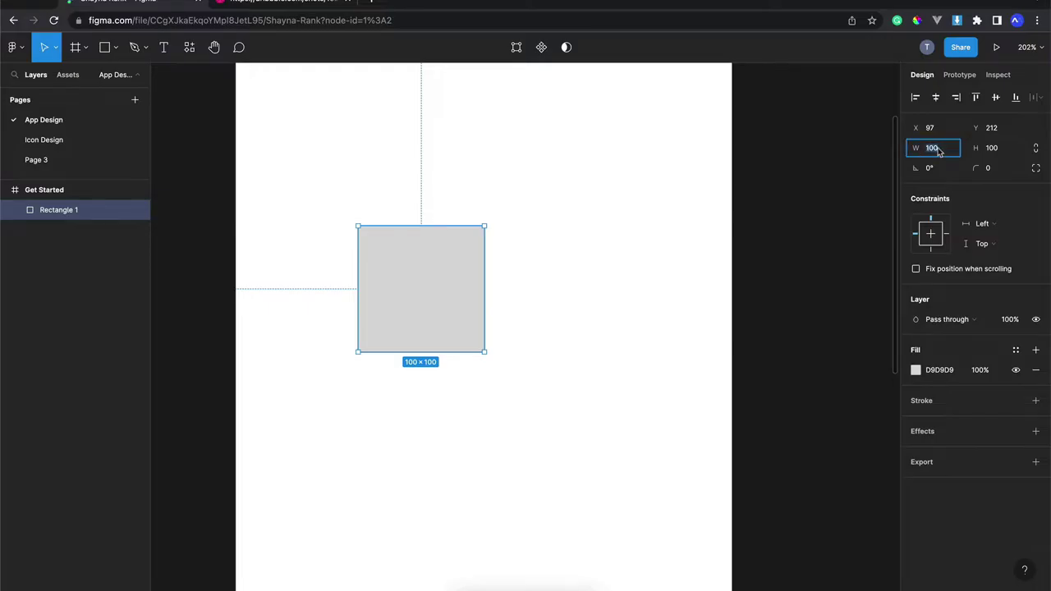
{"action": "left_click", "coordinate": [1010, 149]}
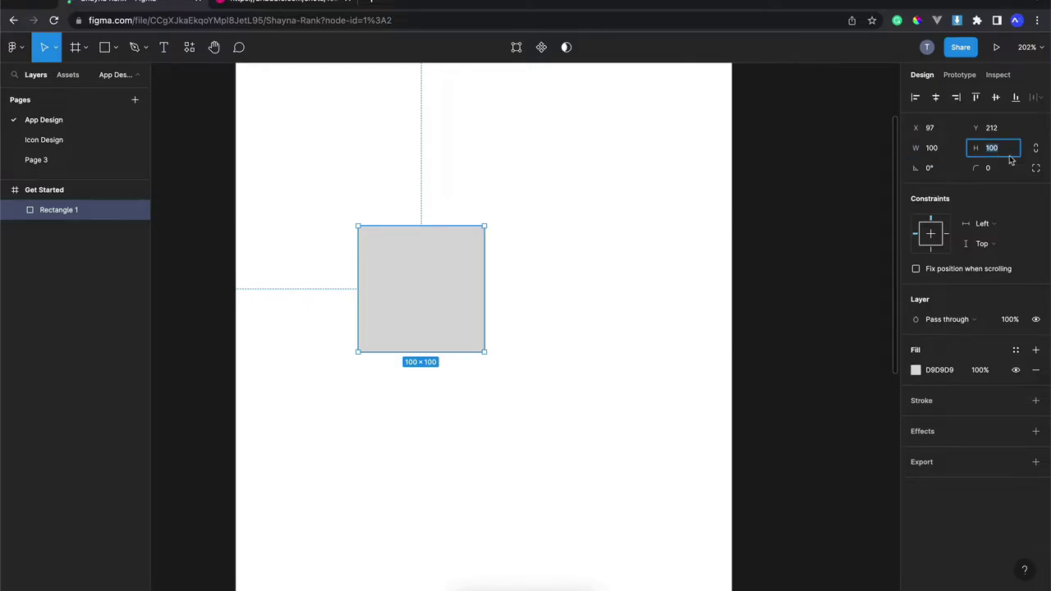
{"action": "left_click", "coordinate": [941, 133]}
{"action": "left_click", "coordinate": [1015, 129]}
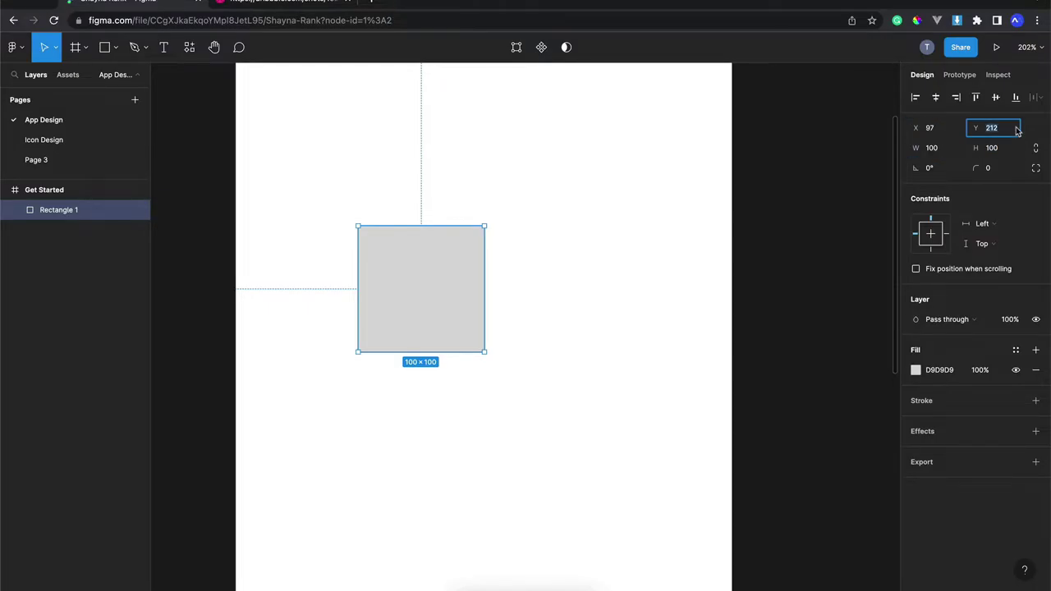
{"action": "left_click", "coordinate": [930, 129]}
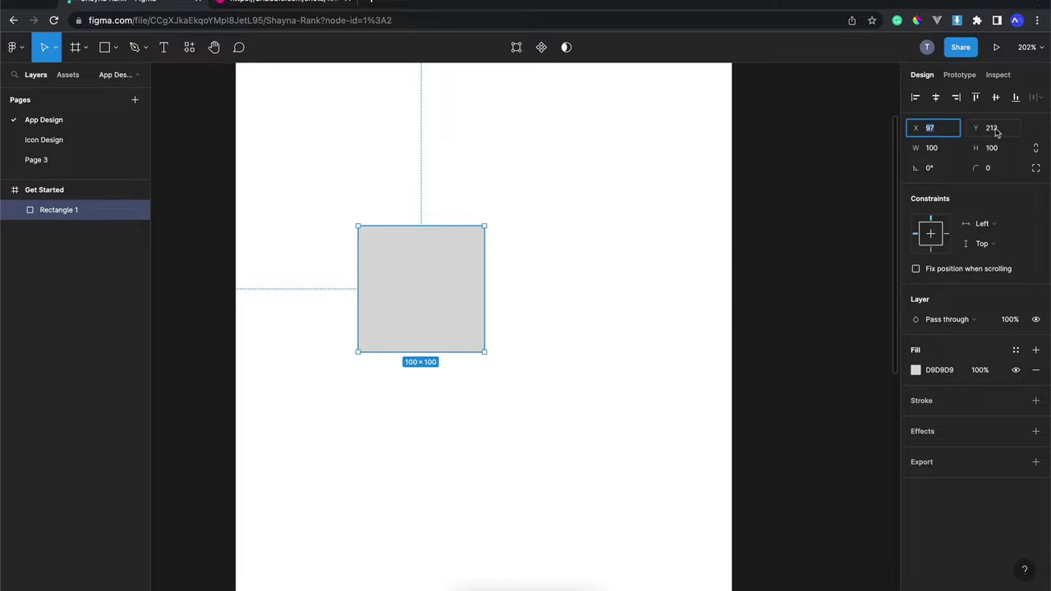
{"action": "left_click", "coordinate": [961, 75]}
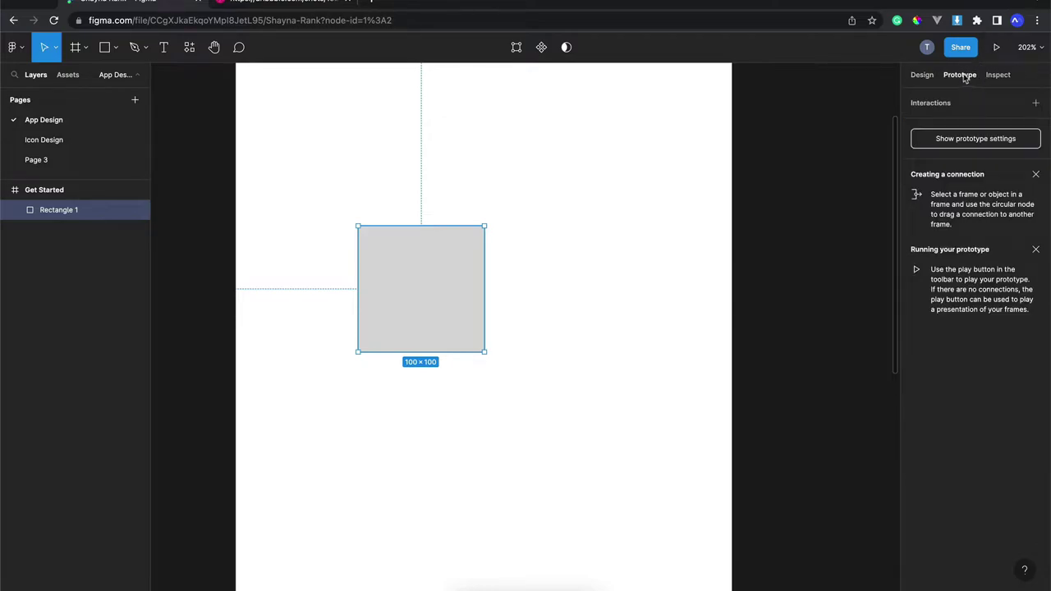
{"action": "left_click", "coordinate": [923, 77]}
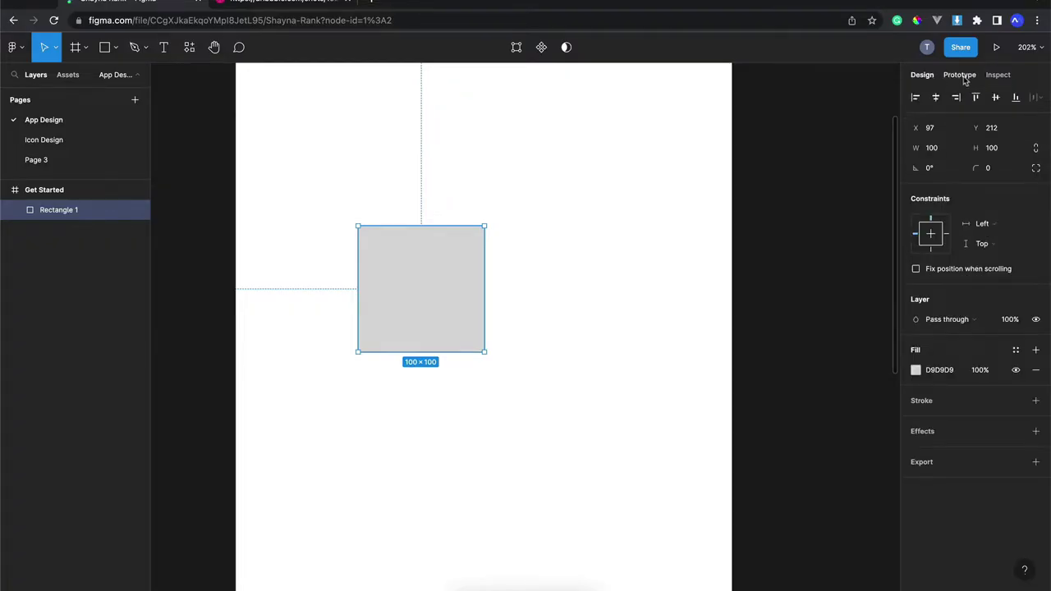
{"action": "left_click", "coordinate": [962, 78]}
{"action": "left_click", "coordinate": [999, 76]}
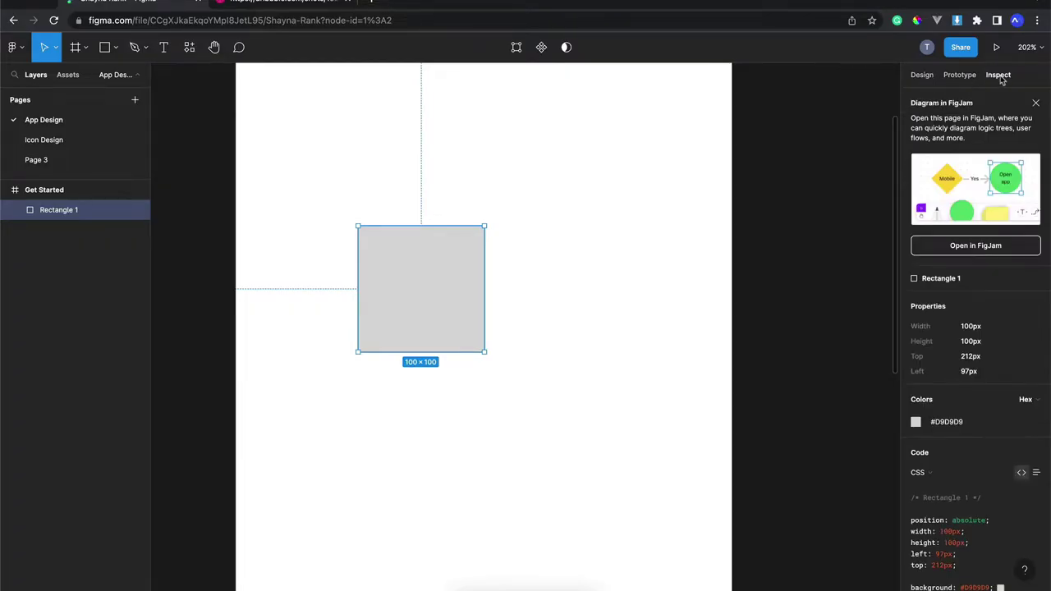
{"action": "scroll", "coordinate": [971, 460], "scroll_direction": "down", "scroll_amount": 1}
{"action": "scroll", "coordinate": [969, 333], "scroll_direction": "up", "scroll_amount": 1}
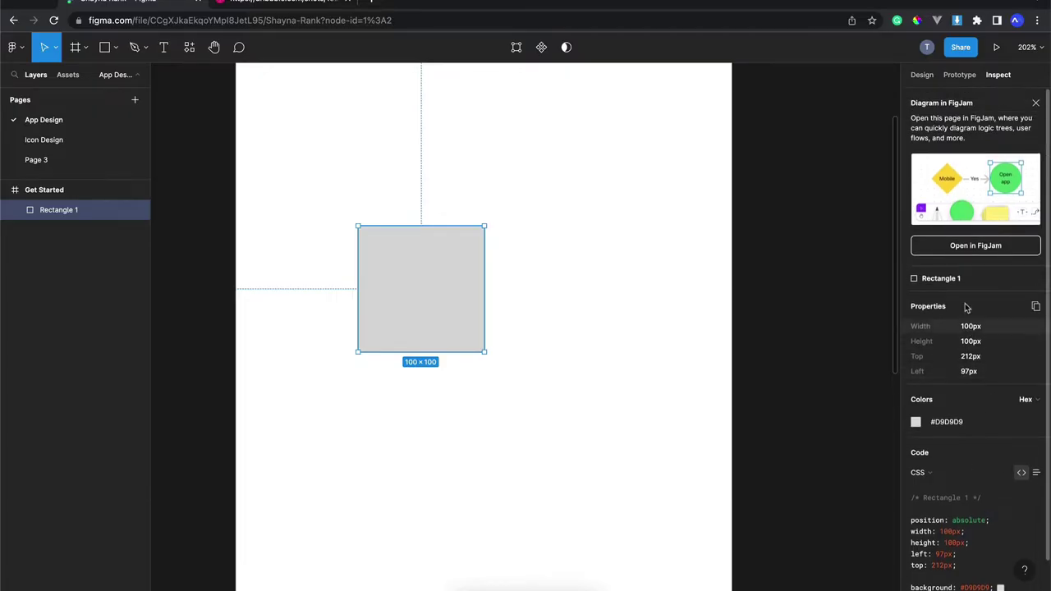
{"action": "left_click", "coordinate": [925, 75]}
{"action": "left_click", "coordinate": [620, 203]}
{"action": "left_click", "coordinate": [435, 262]}
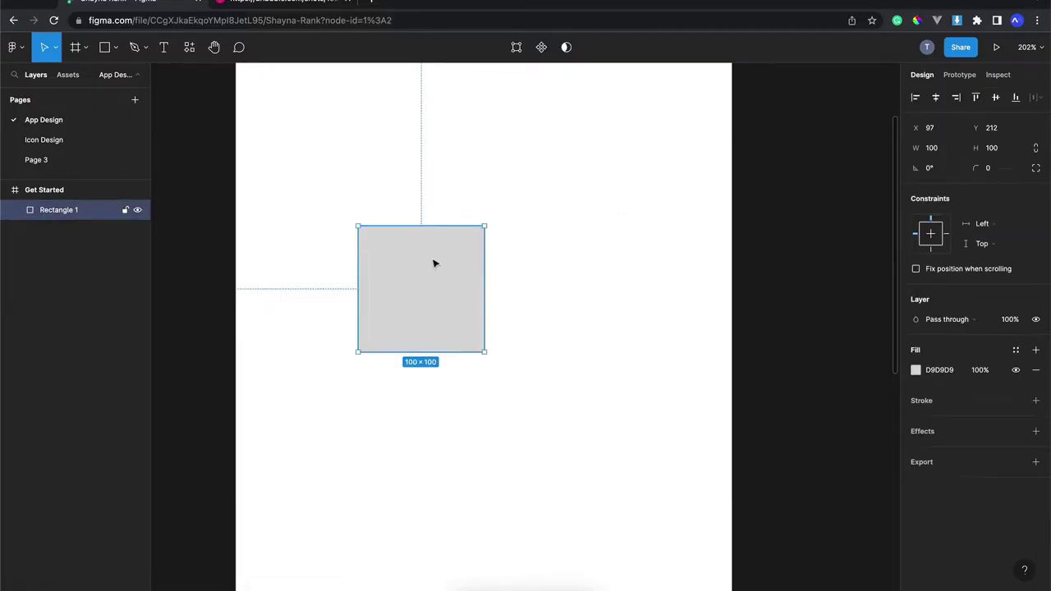
Resize Rectangle 1 to 200 wide by 55 high.
{"action": "left_click", "coordinate": [946, 150]}
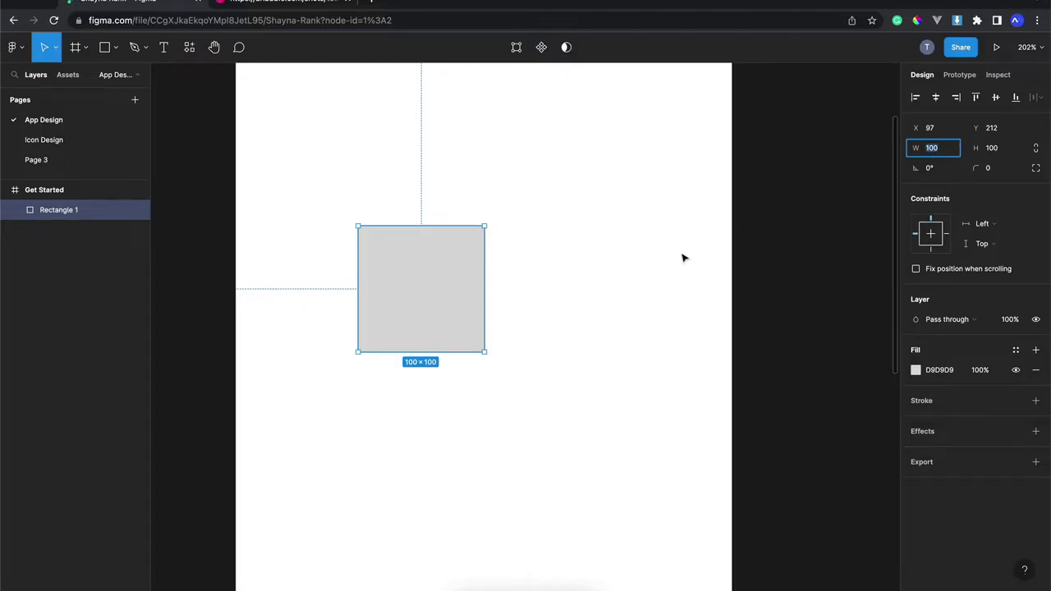
{"action": "type", "text": "200"}
{"action": "key", "text": "Return"}
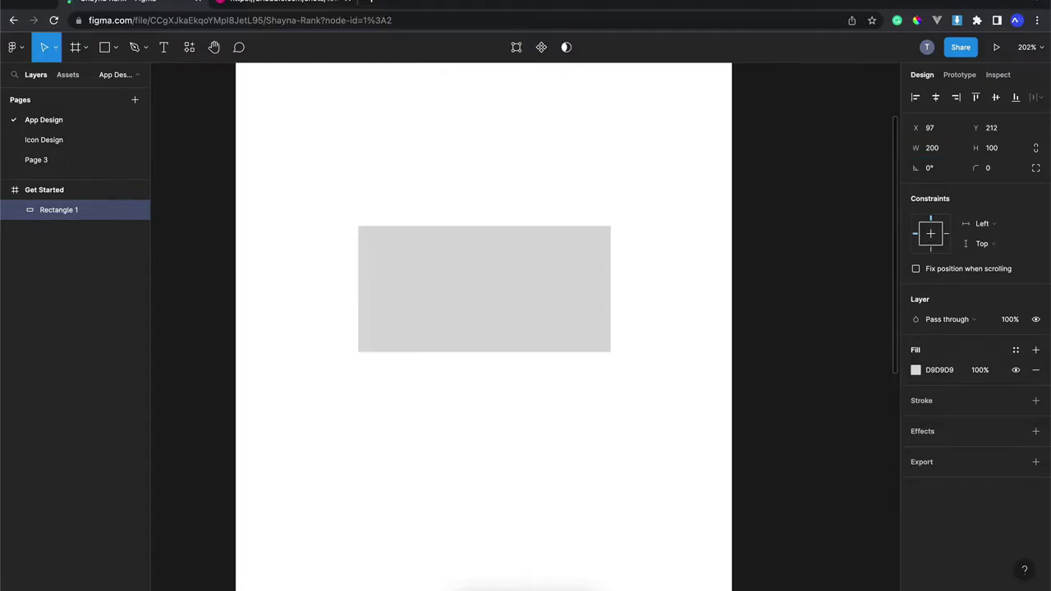
{"action": "left_click", "coordinate": [1005, 156]}
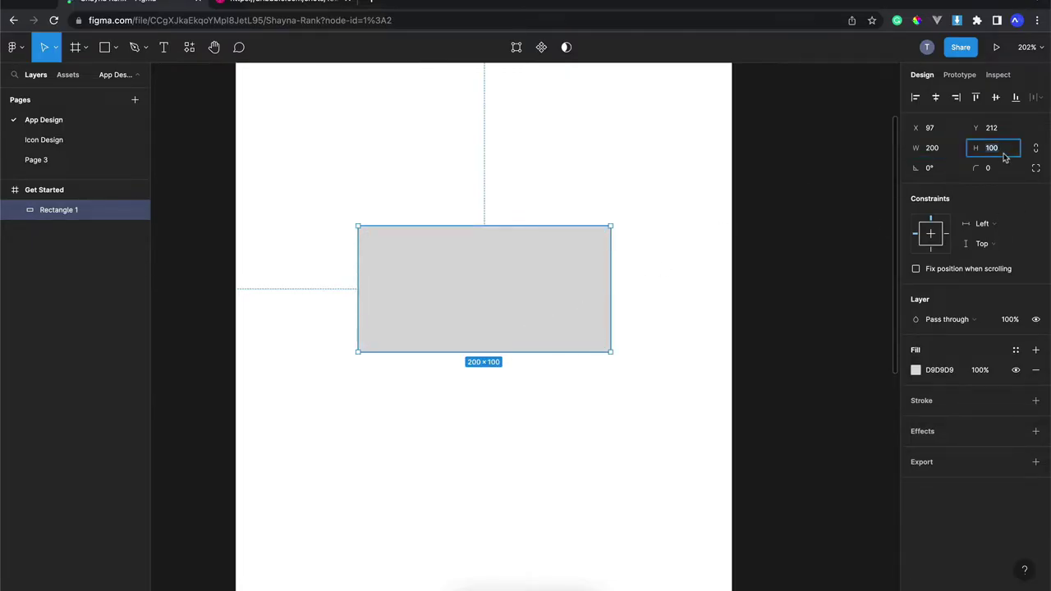
{"action": "type", "text": "55"}
{"action": "key", "text": "Return"}
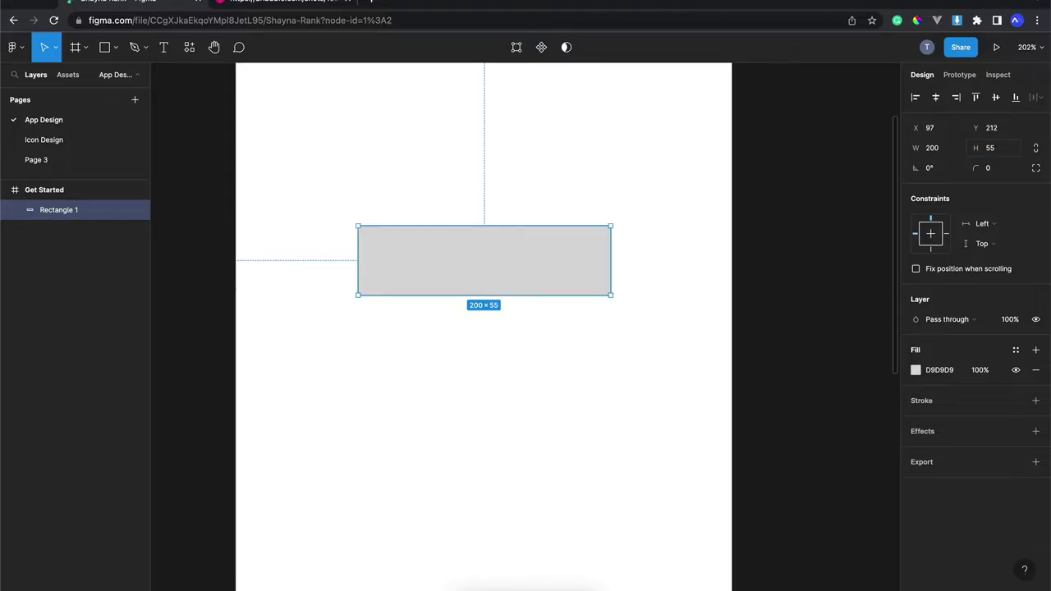
Move the 200×55 bar to X 100, Y 209 near the frame's upper middle.
{"action": "left_click", "coordinate": [649, 255]}
{"action": "mouse_move", "coordinate": [534, 272]}
{"action": "left_mouse_down"}
{"action": "mouse_move", "coordinate": [548, 309]}
{"action": "mouse_move", "coordinate": [539, 225]}
{"action": "left_mouse_up"}
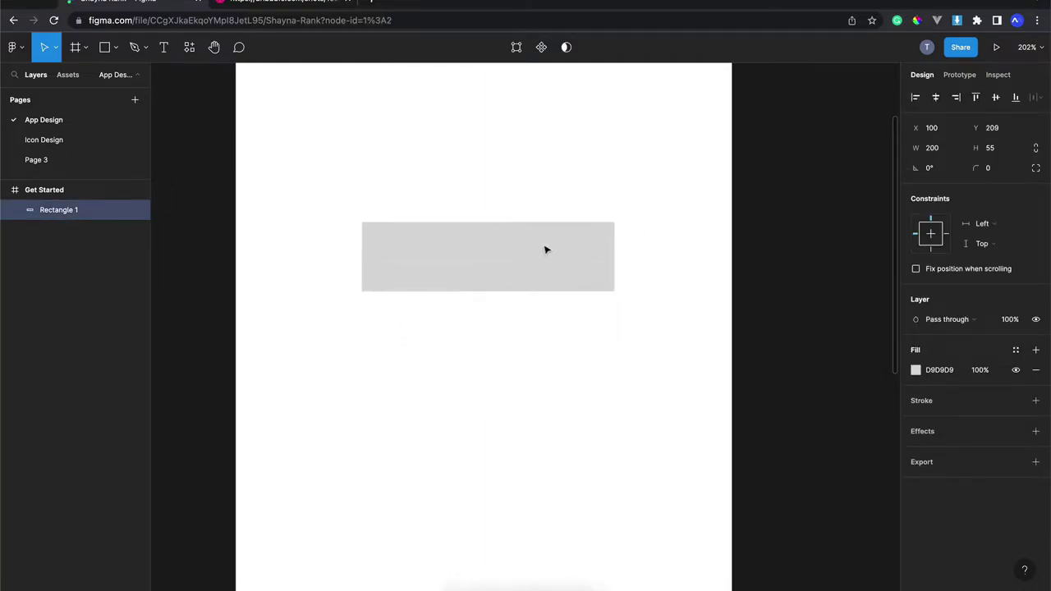
{"action": "left_click_drag", "start_coordinate": [540, 225], "coordinate": [543, 249]}
{"action": "left_click", "coordinate": [530, 216]}
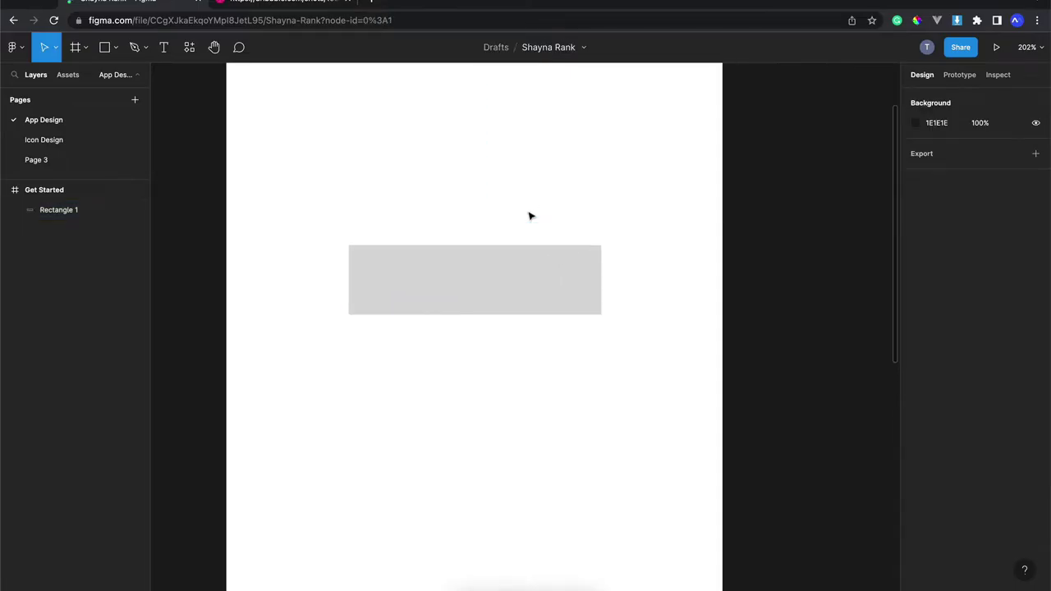
{"action": "scroll", "coordinate": [529, 216], "scroll_direction": "down", "scroll_amount": 2}
{"action": "scroll", "coordinate": [529, 216], "scroll_direction": "up", "scroll_amount": 5}
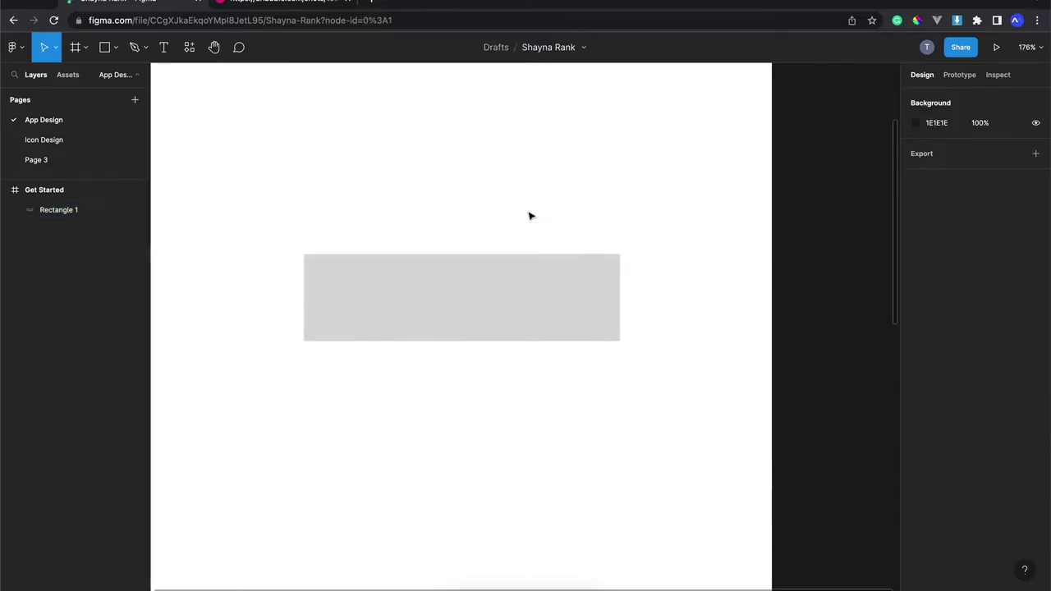
{"action": "scroll", "coordinate": [529, 216], "scroll_direction": "right", "scroll_amount": 1}
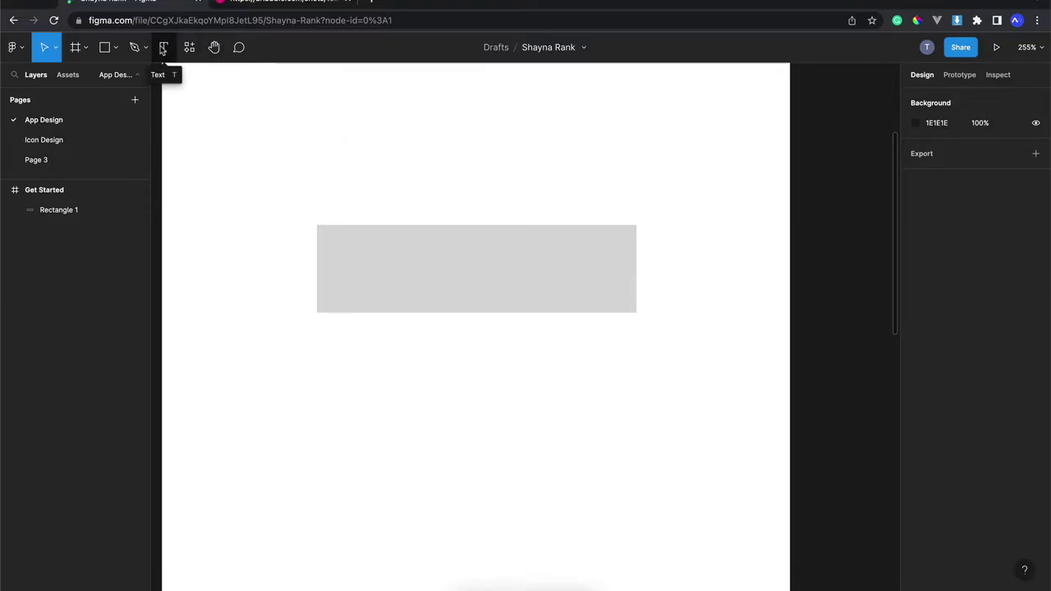
Add a 'Create Account' text label on the grey rectangle.
{"action": "left_click", "coordinate": [164, 47]}
{"action": "left_click", "coordinate": [408, 271]}
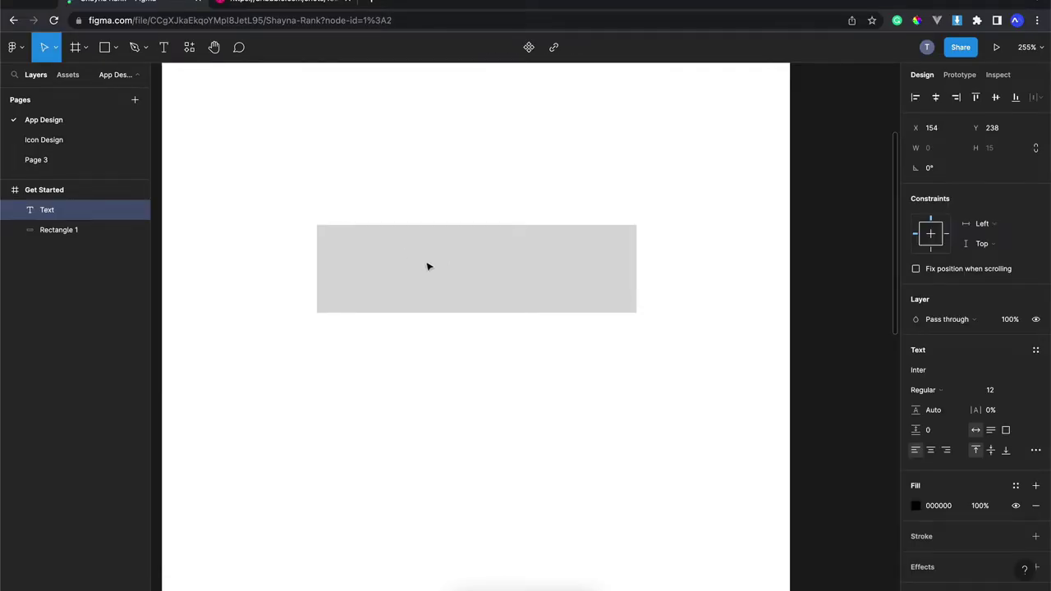
{"action": "type", "text": "C"}
{"action": "type", "text": "reate Account"}
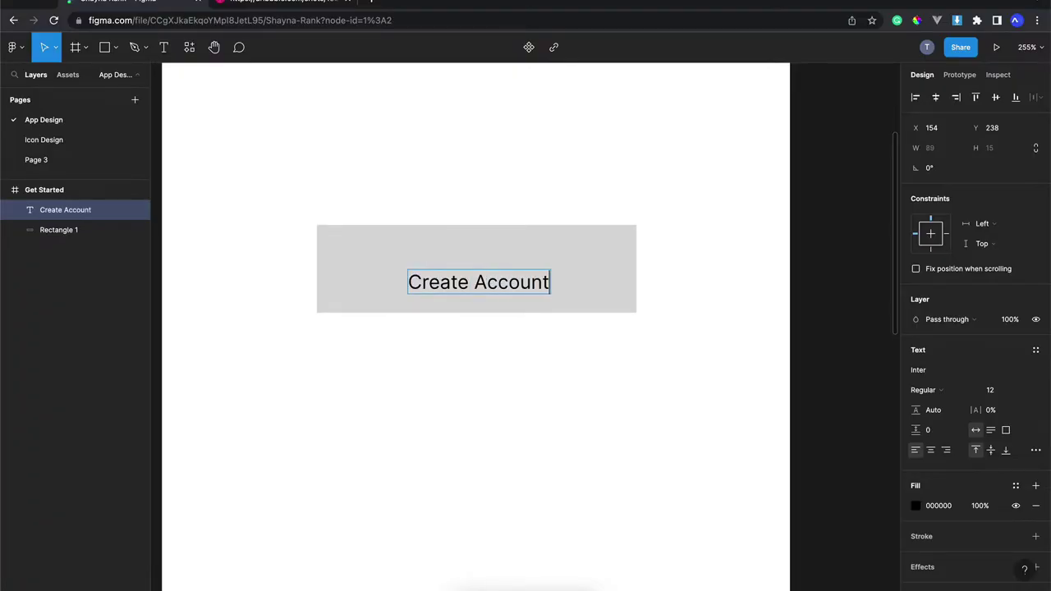
{"action": "key", "text": "Escape"}
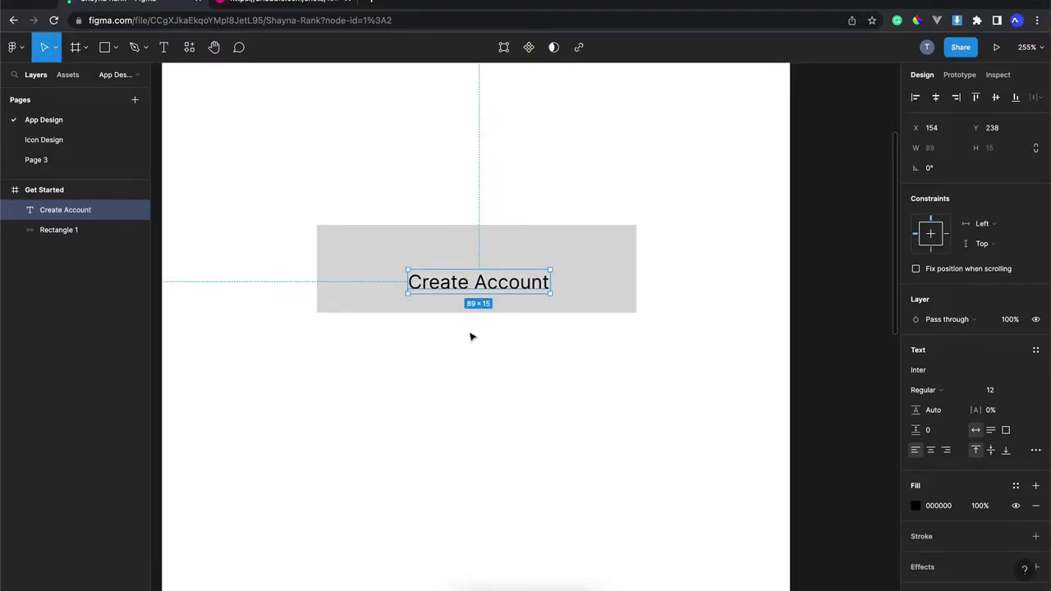
Change the label to 'Create New Account' and centre it inside the rectangle.
{"action": "key", "text": "Return"}
{"action": "left_click", "coordinate": [475, 282]}
{"action": "type", "text": "New"}
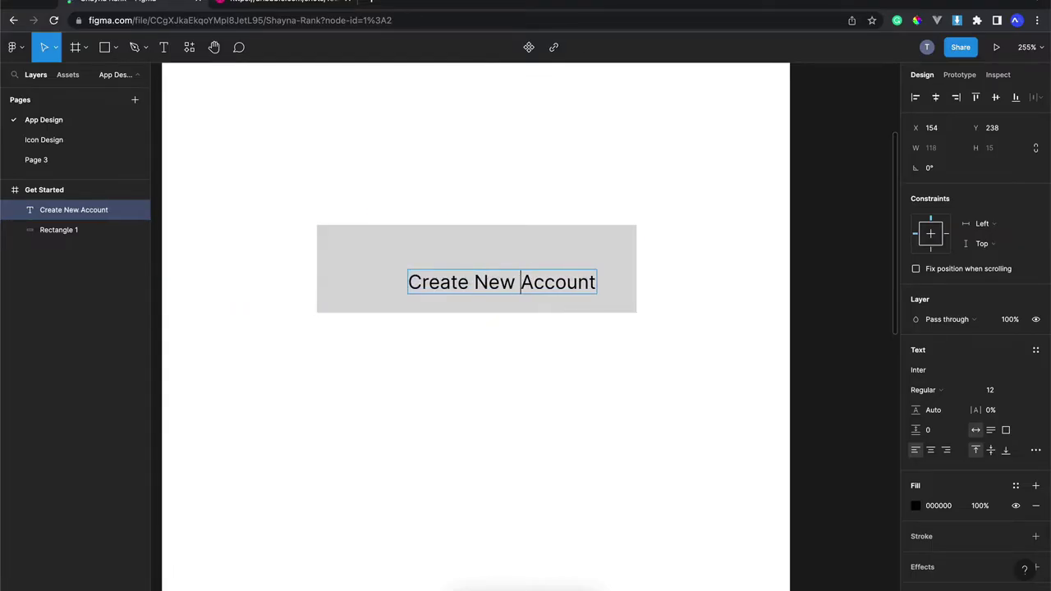
{"action": "key", "text": "Escape"}
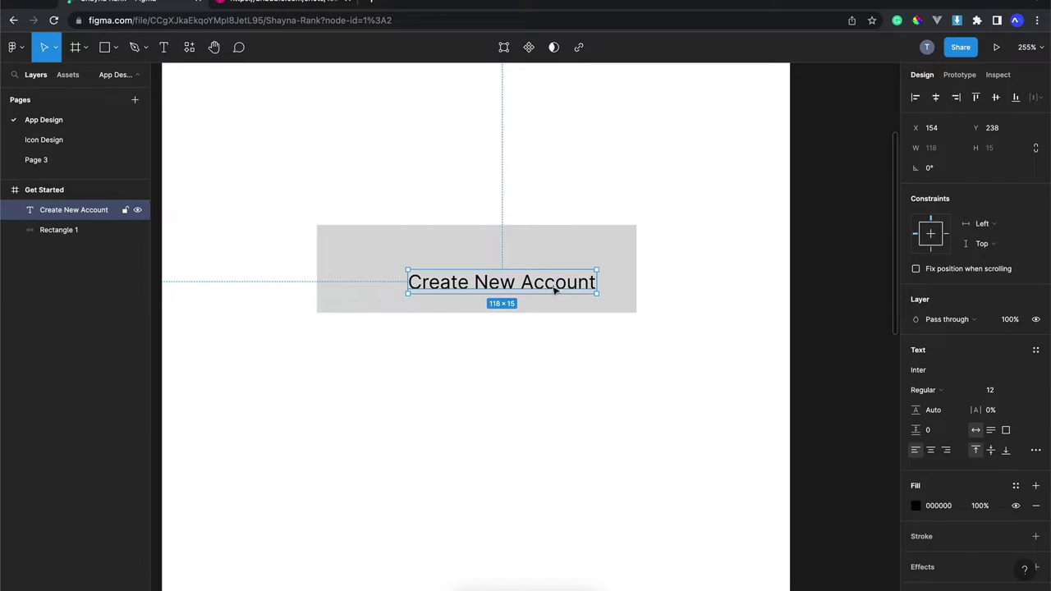
{"action": "mouse_move", "coordinate": [553, 291]}
{"action": "left_mouse_down"}
{"action": "mouse_move", "coordinate": [531, 276]}
{"action": "mouse_move", "coordinate": [518, 291]}
{"action": "left_mouse_up"}
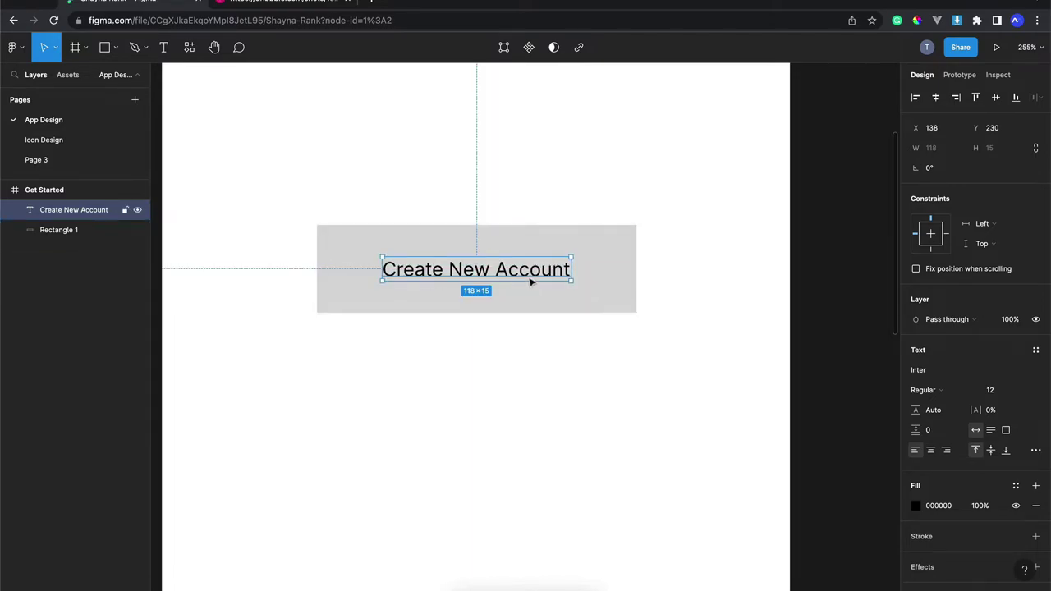
{"action": "left_click", "coordinate": [491, 354]}
Check the Dribbble reference design, then return to the Figma mockup.
{"action": "scroll", "coordinate": [491, 354], "scroll_direction": "down", "scroll_amount": 3}
{"action": "scroll", "coordinate": [491, 354], "scroll_direction": "down", "scroll_amount": 1}
{"action": "scroll", "coordinate": [491, 354], "scroll_direction": "down", "scroll_amount": 2}
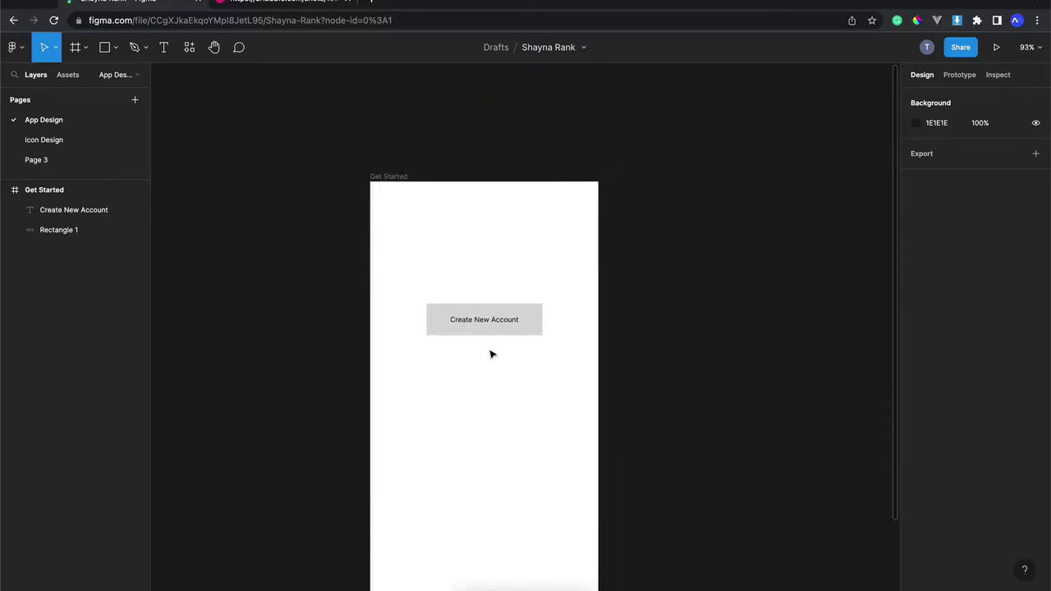
{"action": "scroll", "coordinate": [491, 354], "scroll_direction": "down", "scroll_amount": 1}
{"action": "scroll", "coordinate": [491, 353], "scroll_direction": "down", "scroll_amount": 1}
{"action": "scroll", "coordinate": [491, 354], "scroll_direction": "up", "scroll_amount": 1}
{"action": "scroll", "coordinate": [491, 354], "scroll_direction": "up", "scroll_amount": 3}
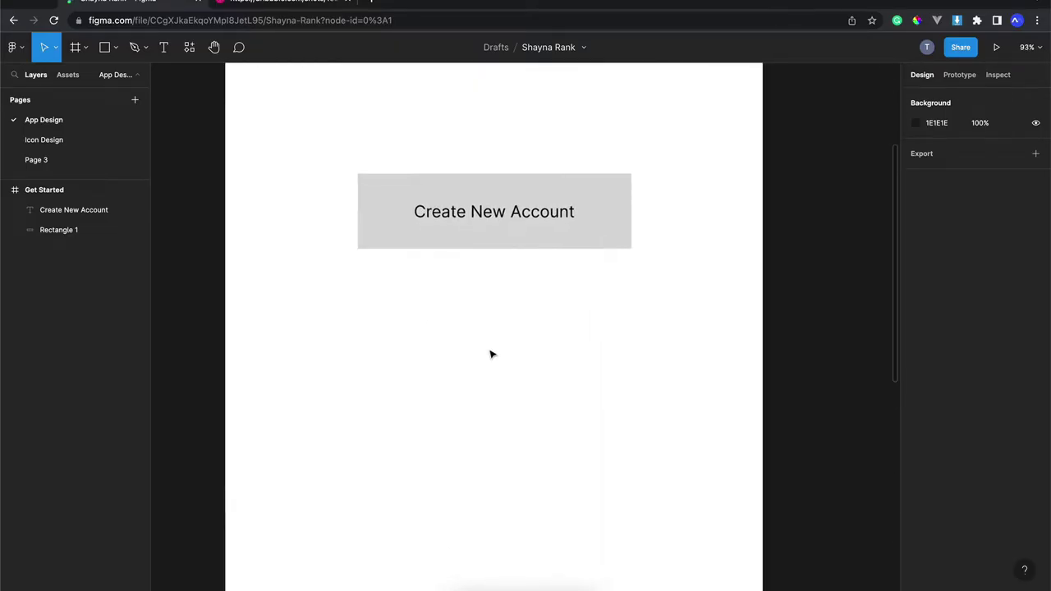
{"action": "scroll", "coordinate": [492, 354], "scroll_direction": "up", "scroll_amount": 2}
{"action": "scroll", "coordinate": [491, 354], "scroll_direction": "up", "scroll_amount": 1}
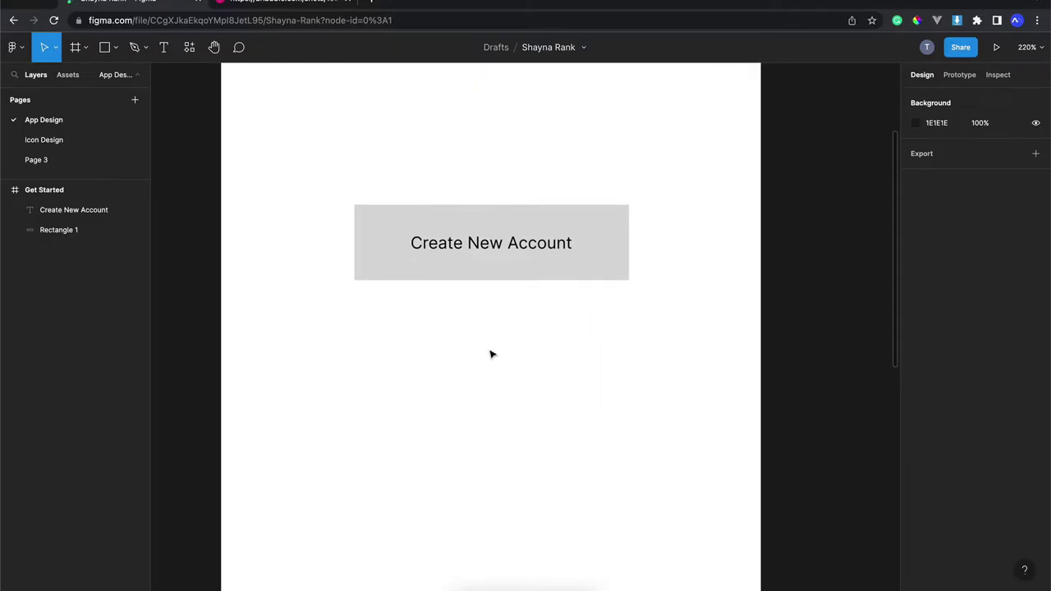
{"action": "left_click", "coordinate": [305, 7]}
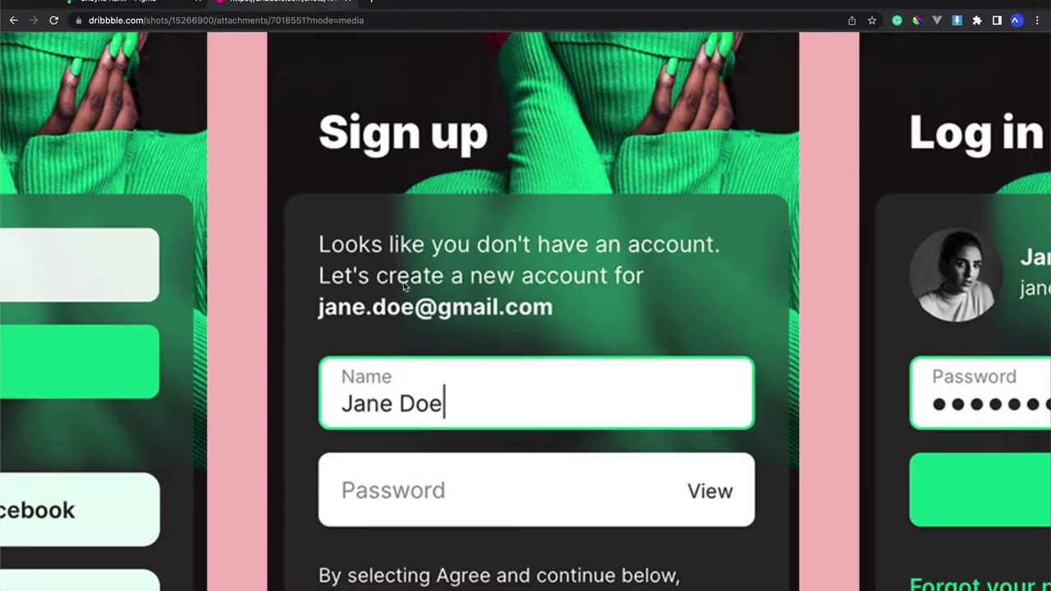
{"action": "scroll", "coordinate": [403, 282], "scroll_direction": "down", "scroll_amount": 3}
{"action": "scroll", "coordinate": [425, 304], "scroll_direction": "down", "scroll_amount": 1}
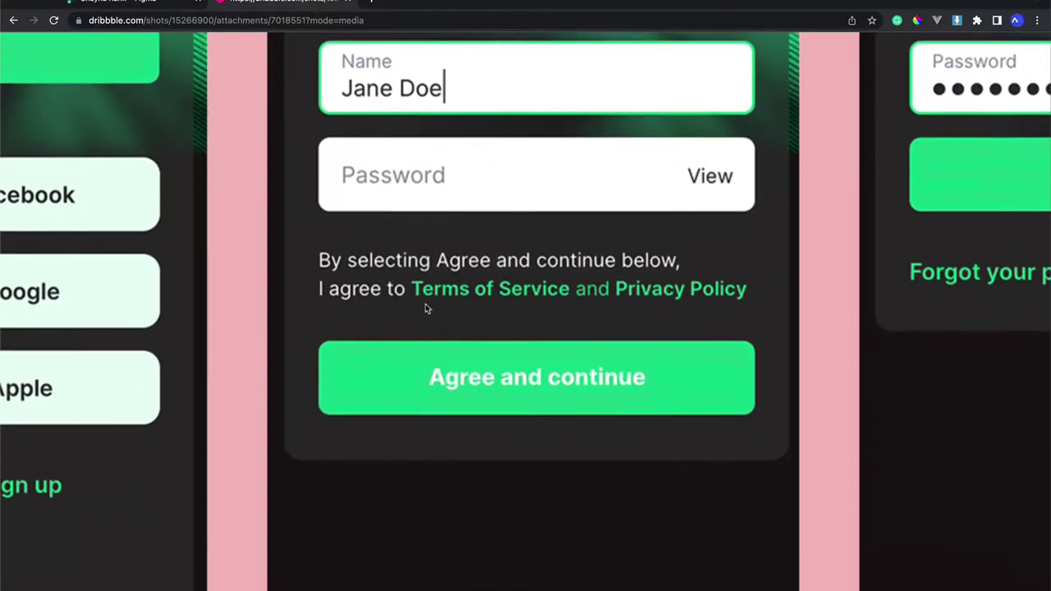
{"action": "scroll", "coordinate": [425, 304], "scroll_direction": "down", "scroll_amount": 1}
{"action": "left_click", "coordinate": [141, 4]}
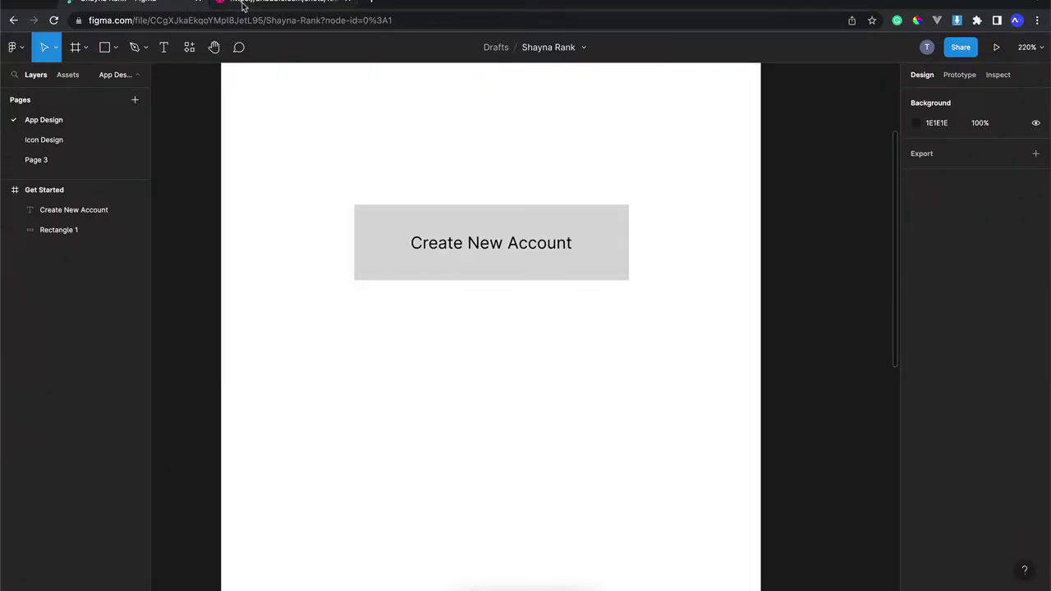
Group the Create New Account label and grey rectangle into Group 1.
{"action": "scroll", "coordinate": [366, 193], "scroll_direction": "up", "scroll_amount": 2}
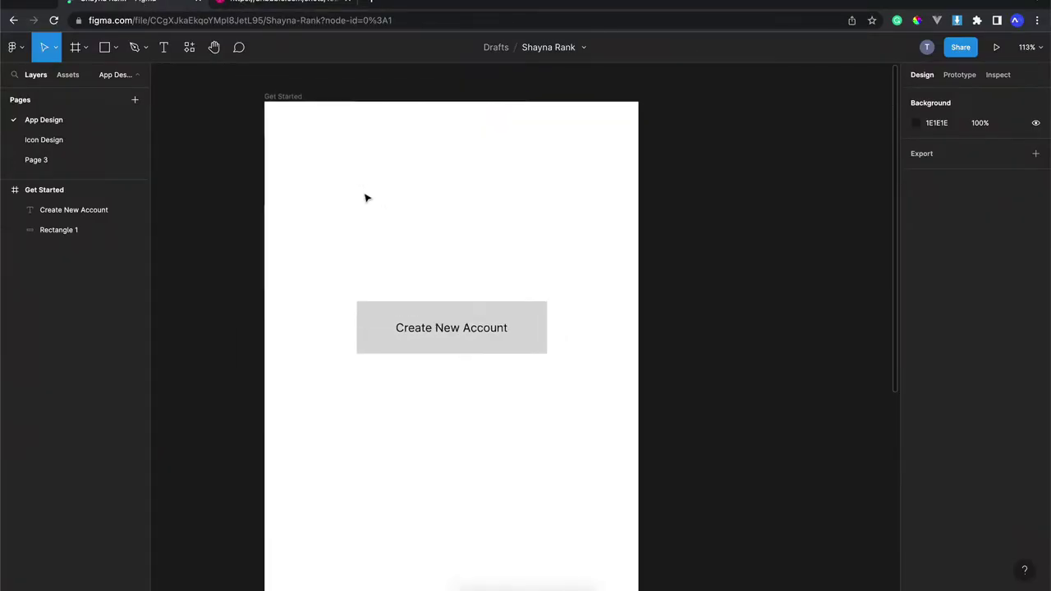
{"action": "scroll", "coordinate": [366, 197], "scroll_direction": "down", "scroll_amount": 5}
{"action": "scroll", "coordinate": [386, 189], "scroll_direction": "down", "scroll_amount": 5, "text": "ctrl"}
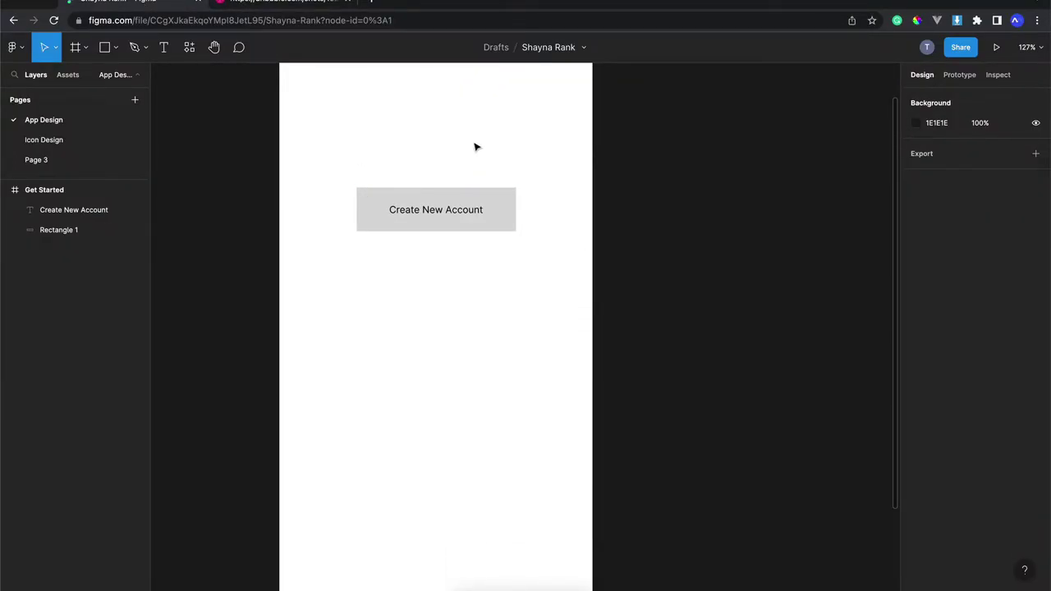
{"action": "left_click_drag", "start_coordinate": [475, 147], "coordinate": [456, 222]}
{"action": "right_click", "coordinate": [462, 211]}
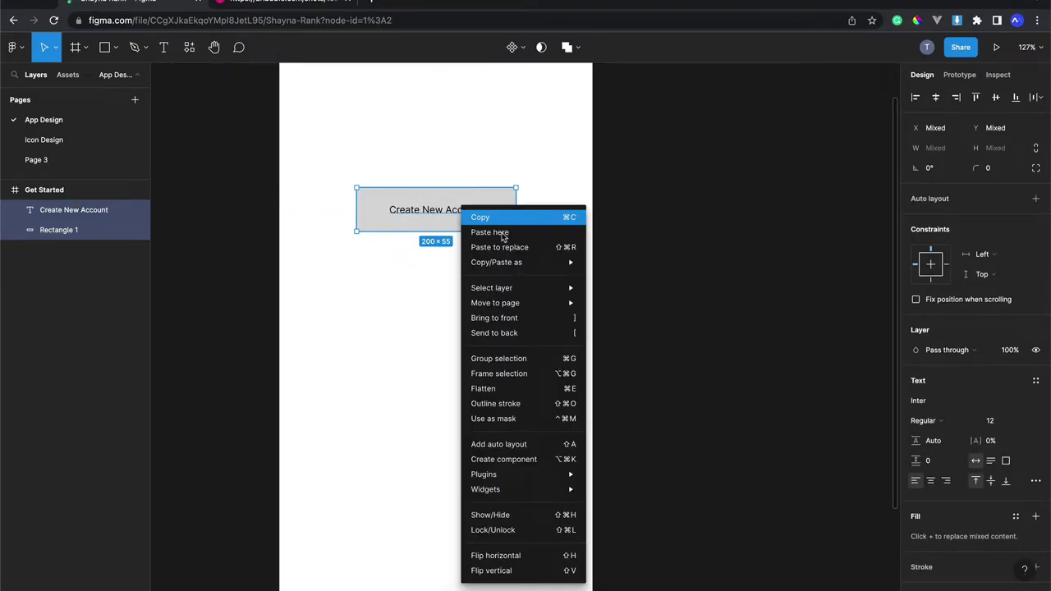
{"action": "left_click", "coordinate": [507, 357]}
Move Group 1 down to X 97, Y 426 mid-frame.
{"action": "scroll", "coordinate": [507, 364], "scroll_direction": "down", "scroll_amount": 3, "text": "ctrl"}
{"action": "left_click_drag", "start_coordinate": [485, 263], "coordinate": [485, 389]}
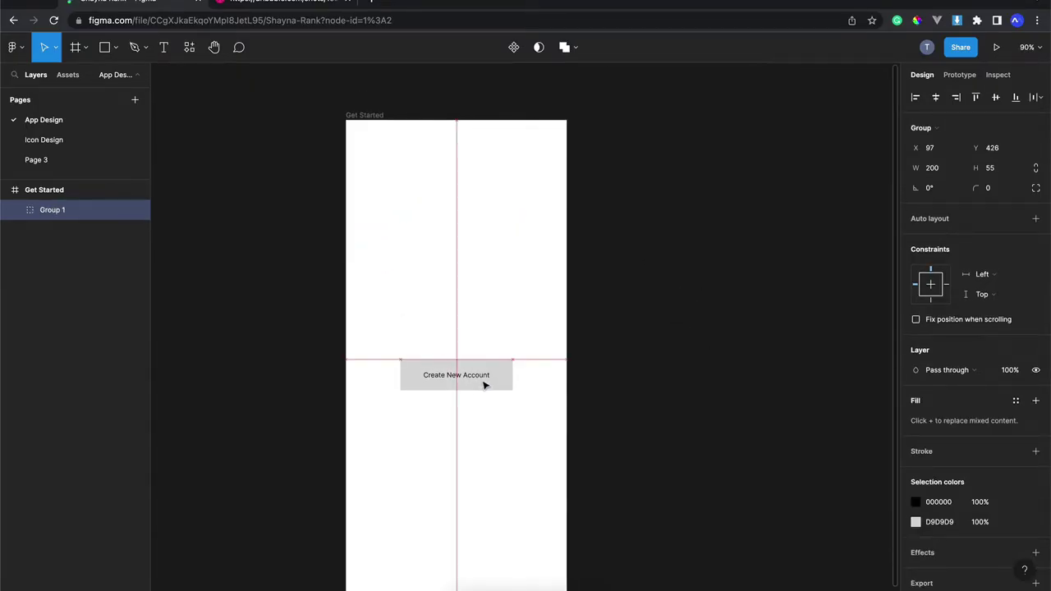
{"action": "left_click", "coordinate": [480, 325]}
{"action": "scroll", "coordinate": [481, 324], "scroll_direction": "up", "scroll_amount": 3, "text": "ctrl"}
{"action": "scroll", "coordinate": [481, 325], "scroll_direction": "up", "scroll_amount": 1, "text": "ctrl"}
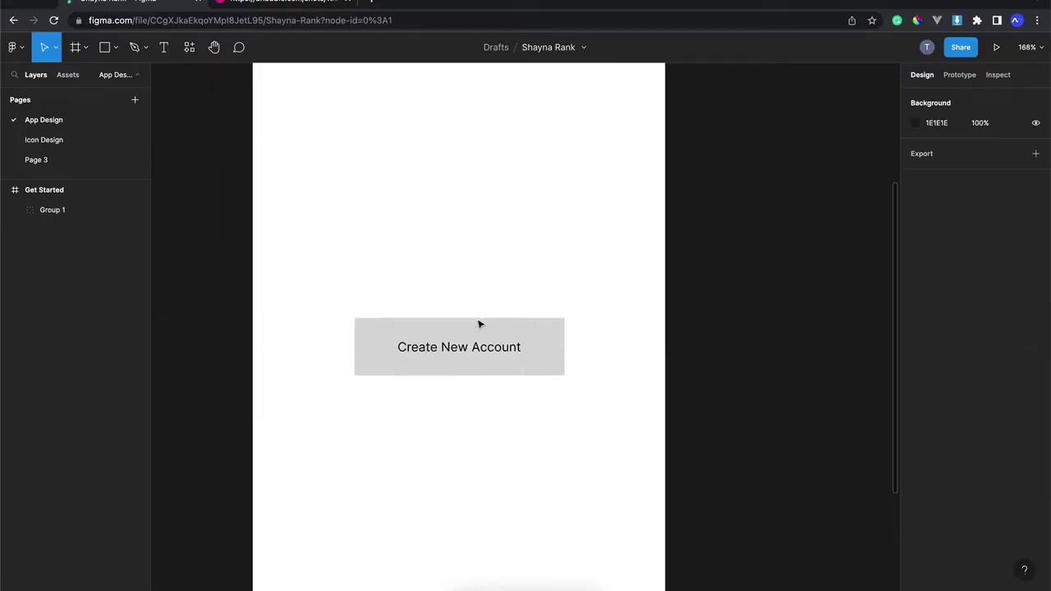
{"action": "scroll", "coordinate": [481, 324], "scroll_direction": "up", "scroll_amount": 2, "text": "ctrl"}
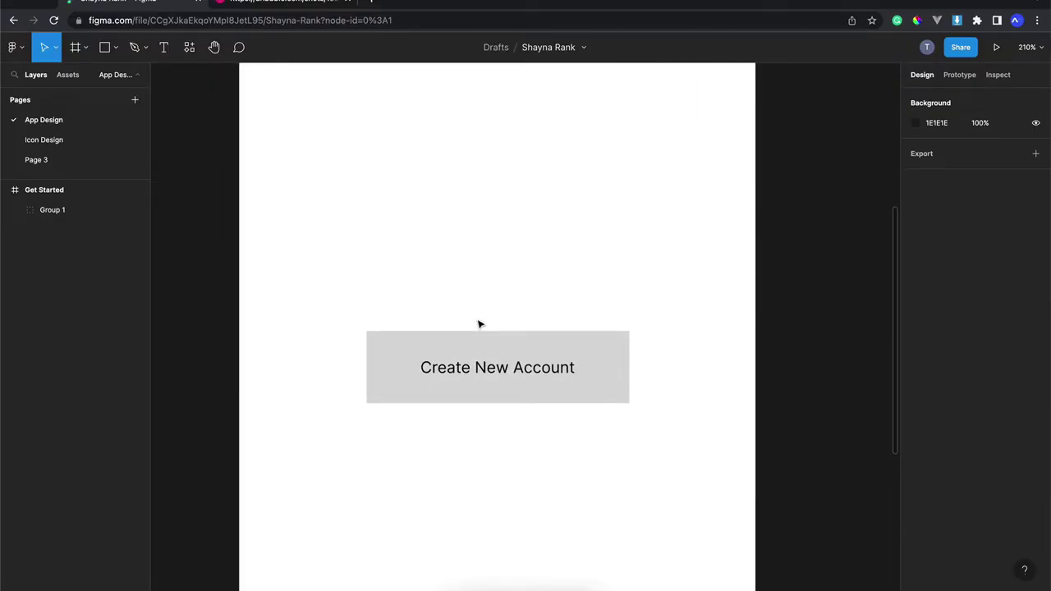
{"action": "scroll", "coordinate": [424, 232], "scroll_direction": "right", "scroll_amount": 1}
{"action": "scroll", "coordinate": [425, 233], "scroll_direction": "right", "scroll_amount": 1}
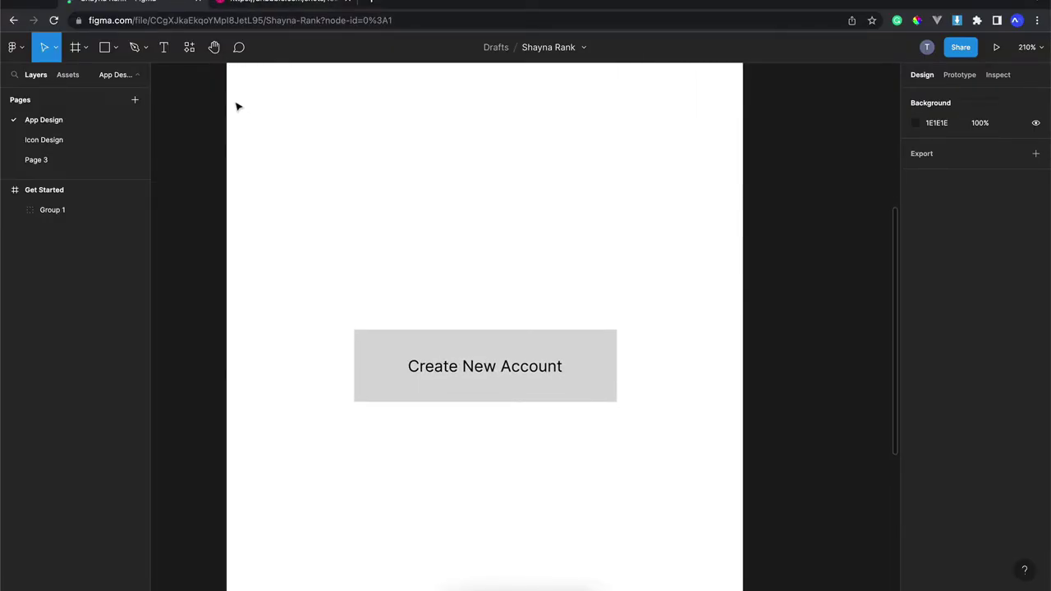
Add a 100×100 circle, Ellipse 1, centred horizontally at X 147, Y 235 above the button.
{"action": "left_click", "coordinate": [117, 51]}
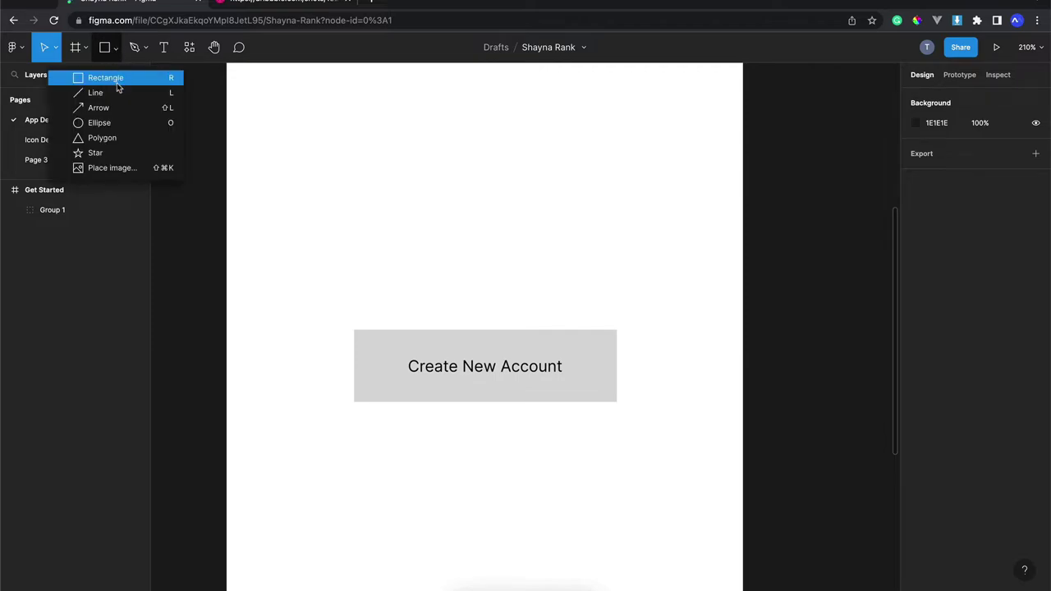
{"action": "left_click", "coordinate": [119, 123]}
{"action": "scroll", "coordinate": [472, 152], "scroll_direction": "up", "scroll_amount": 3}
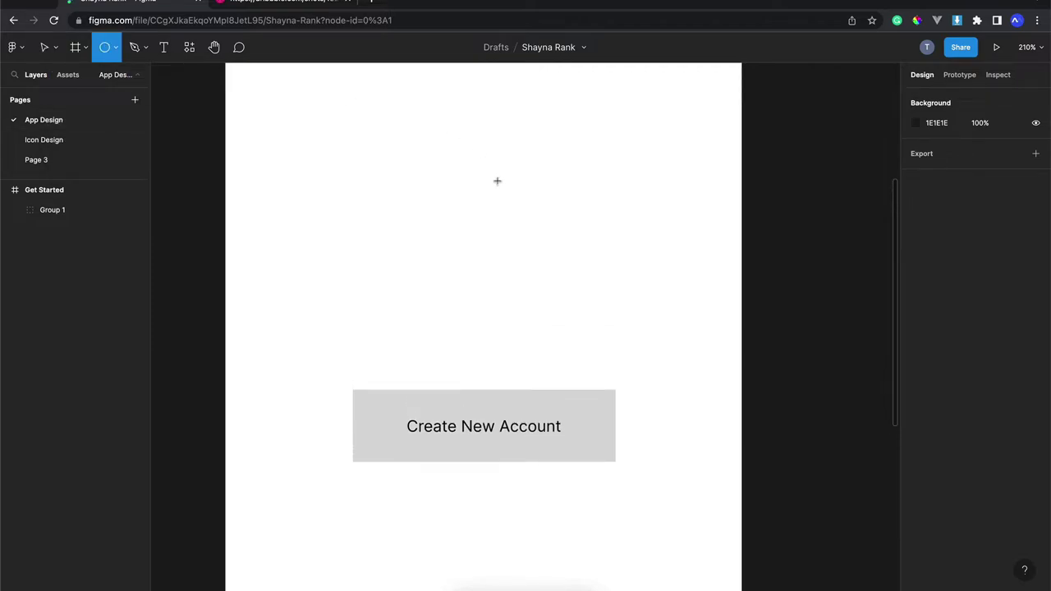
{"action": "left_click", "coordinate": [498, 181]}
{"action": "left_click_drag", "start_coordinate": [521, 183], "coordinate": [507, 195]}
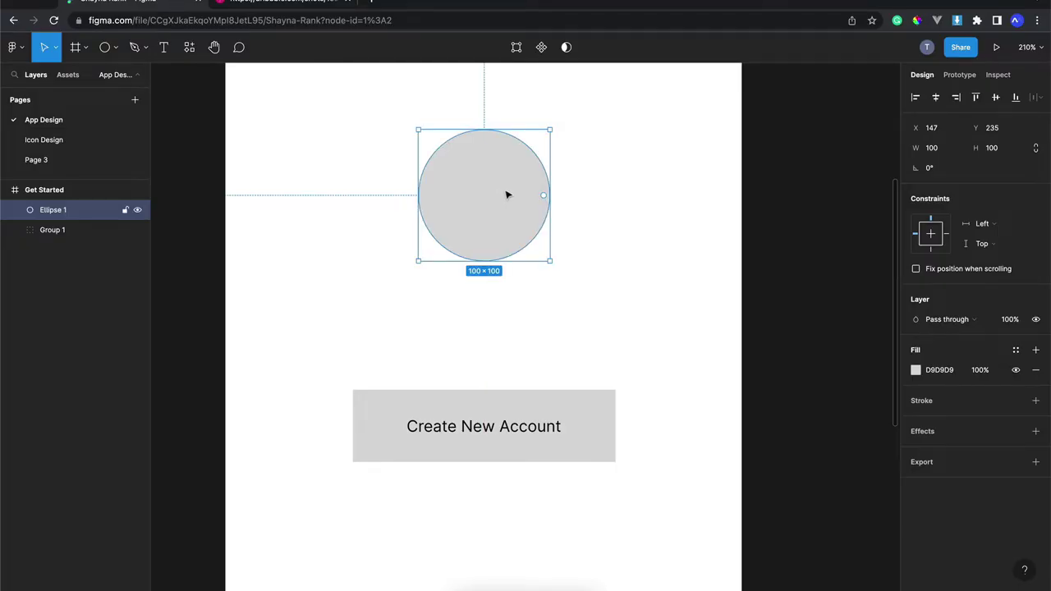
In Dribbble, zoom into the mockup's Log in screen, then back out to all three screens.
{"action": "left_click", "coordinate": [299, 12]}
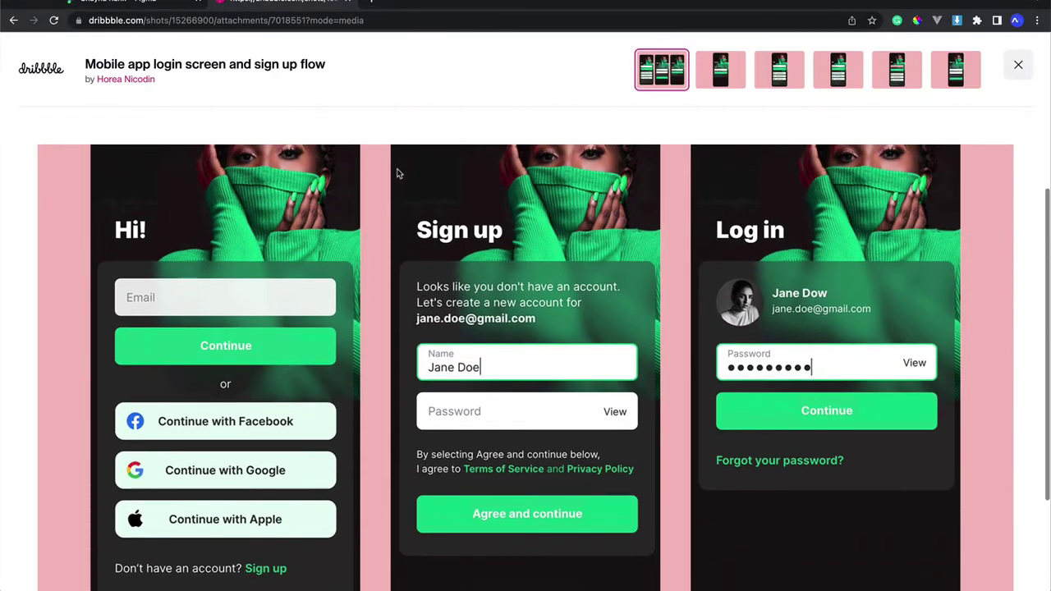
{"action": "scroll", "coordinate": [723, 203], "scroll_direction": "down", "scroll_amount": 2}
{"action": "left_click", "coordinate": [723, 202]}
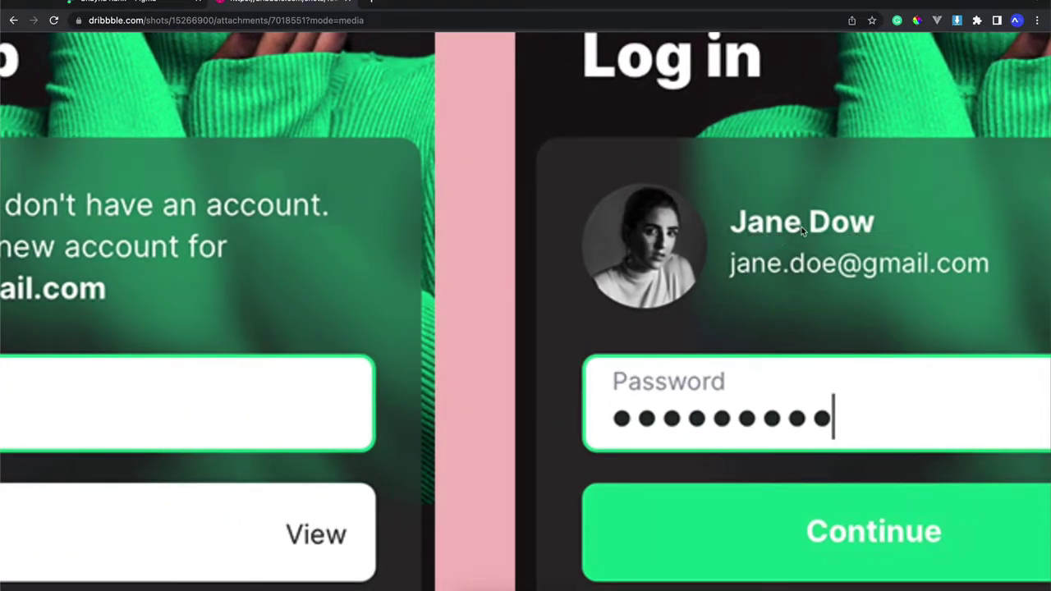
{"action": "left_click", "coordinate": [778, 273]}
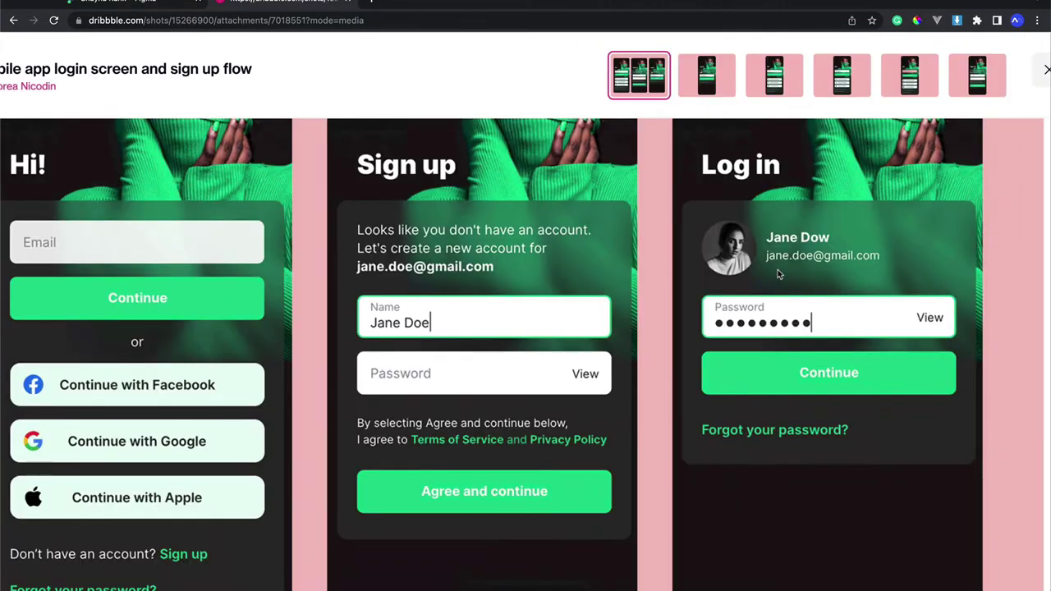
Enlarge the mockup to fill the viewer, then close the viewer back to the shot page.
{"action": "scroll", "coordinate": [495, 426], "scroll_direction": "down", "scroll_amount": 1}
{"action": "scroll", "coordinate": [495, 426], "scroll_direction": "down", "scroll_amount": 1}
{"action": "scroll", "coordinate": [462, 336], "scroll_direction": "up", "scroll_amount": 1}
{"action": "scroll", "coordinate": [442, 292], "scroll_direction": "up", "scroll_amount": 1}
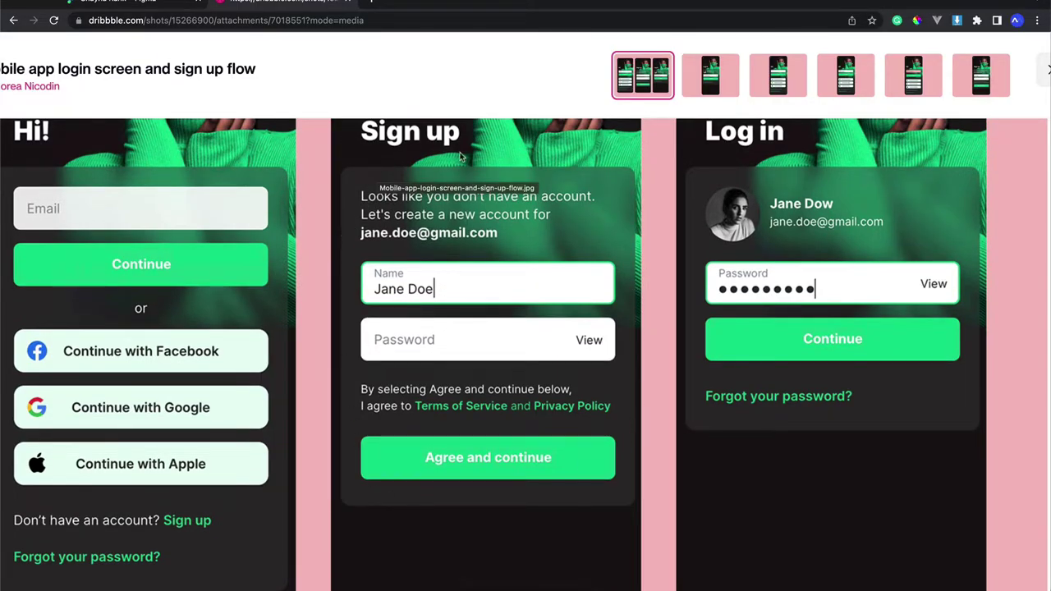
{"action": "left_click", "coordinate": [419, 317]}
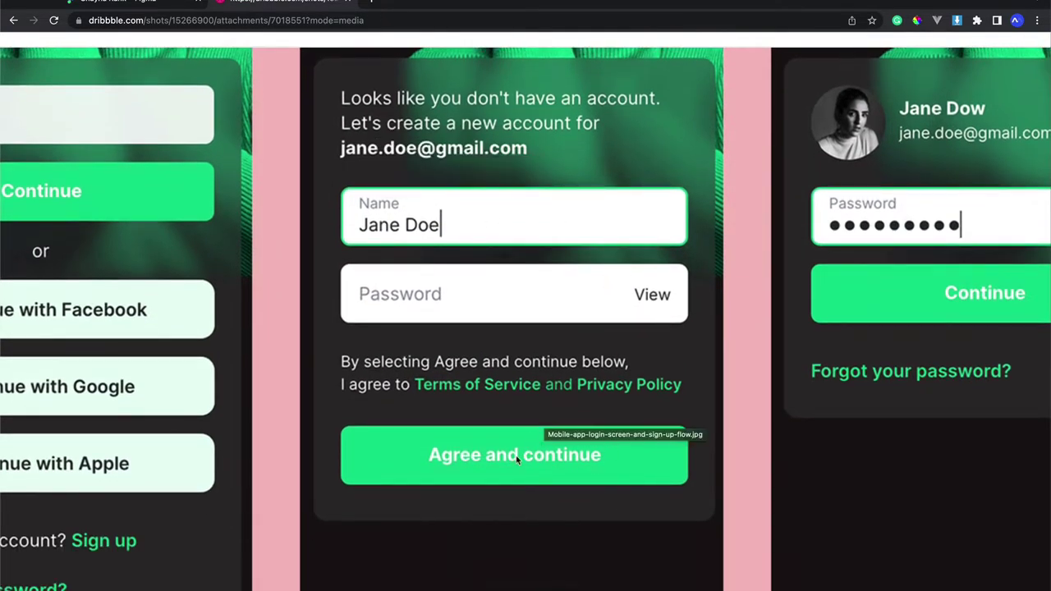
{"action": "left_click", "coordinate": [481, 464]}
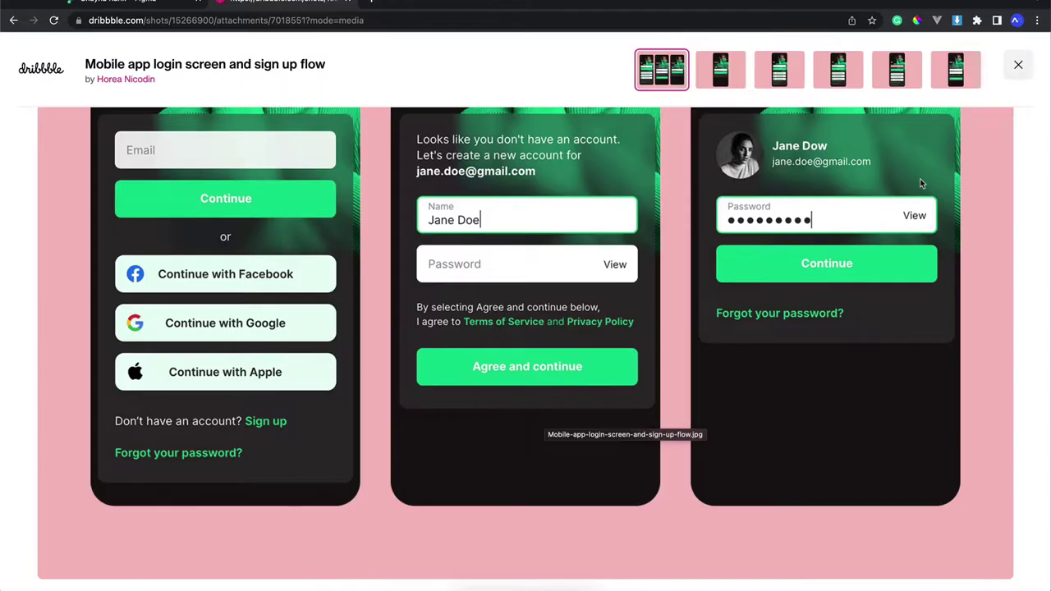
{"action": "scroll", "coordinate": [919, 178], "scroll_direction": "up", "scroll_amount": 3}
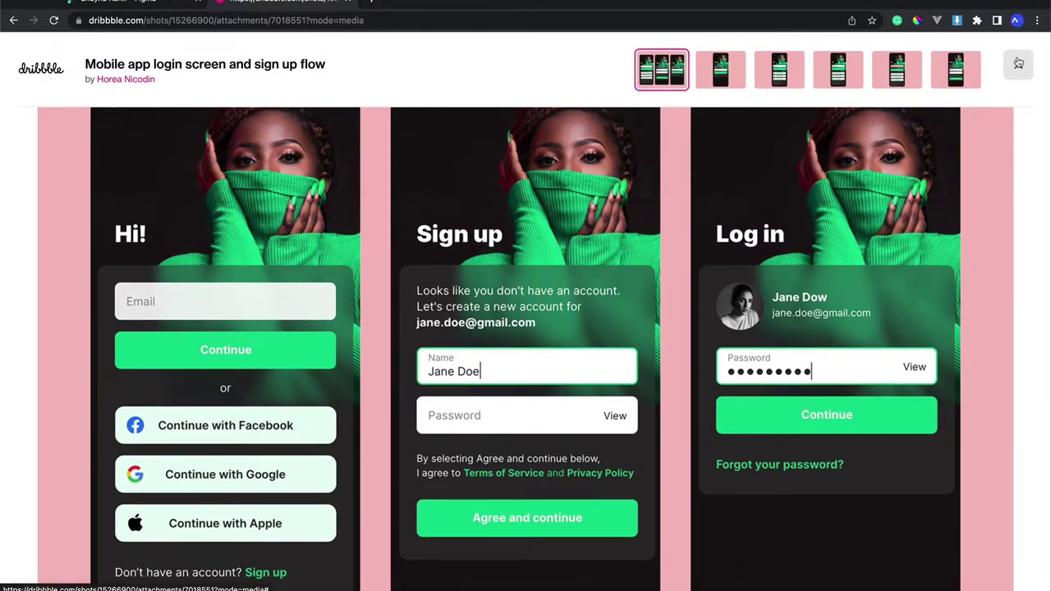
{"action": "left_click", "coordinate": [1019, 63]}
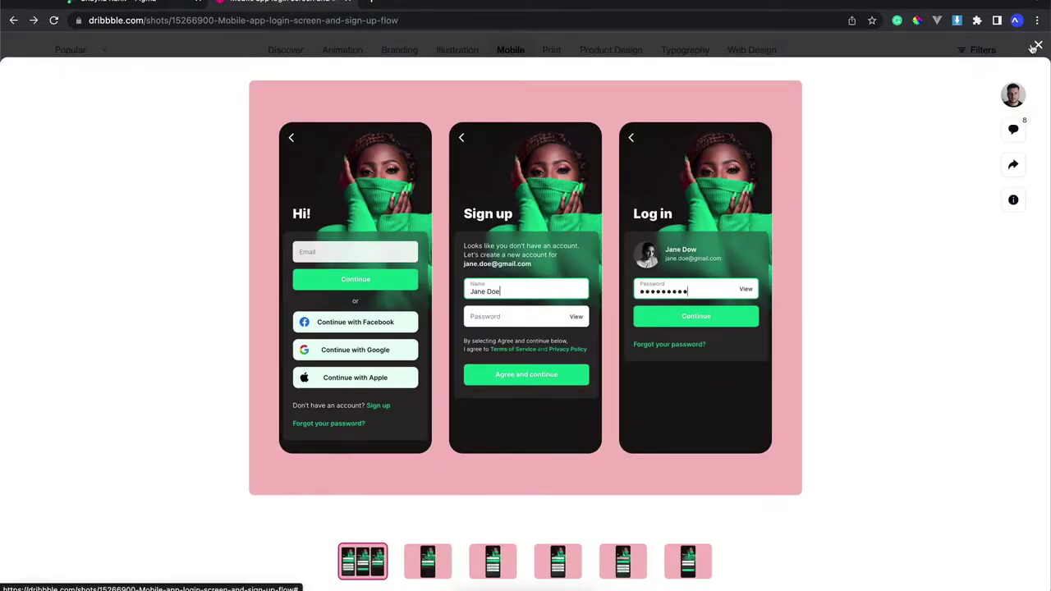
Return to the Mobile results and open the 'Login And Sign-up Screens' shot.
{"action": "key", "text": "Escape"}
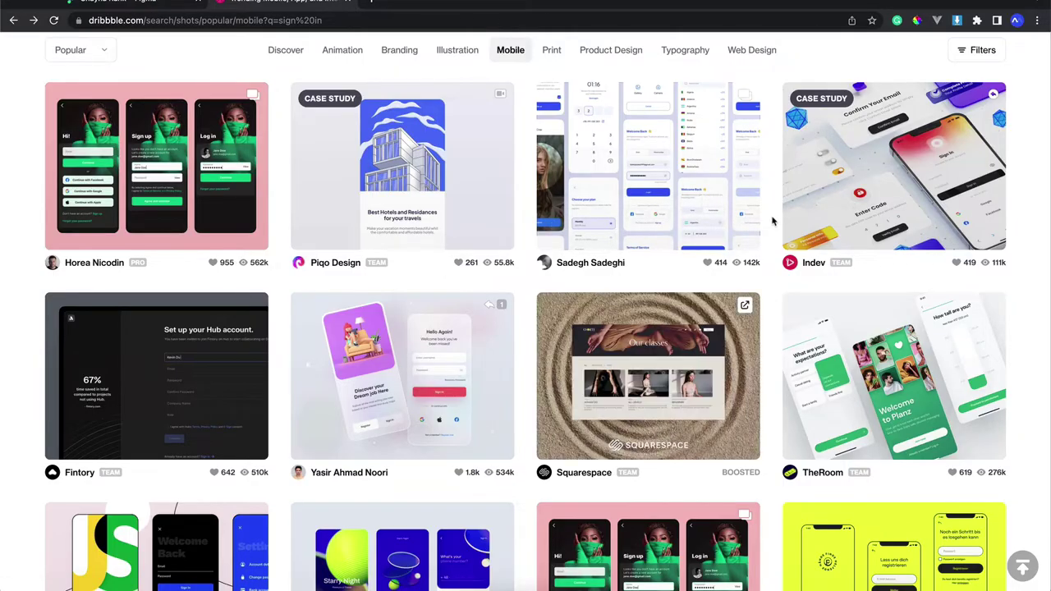
{"action": "scroll", "coordinate": [772, 220], "scroll_direction": "down", "scroll_amount": 3}
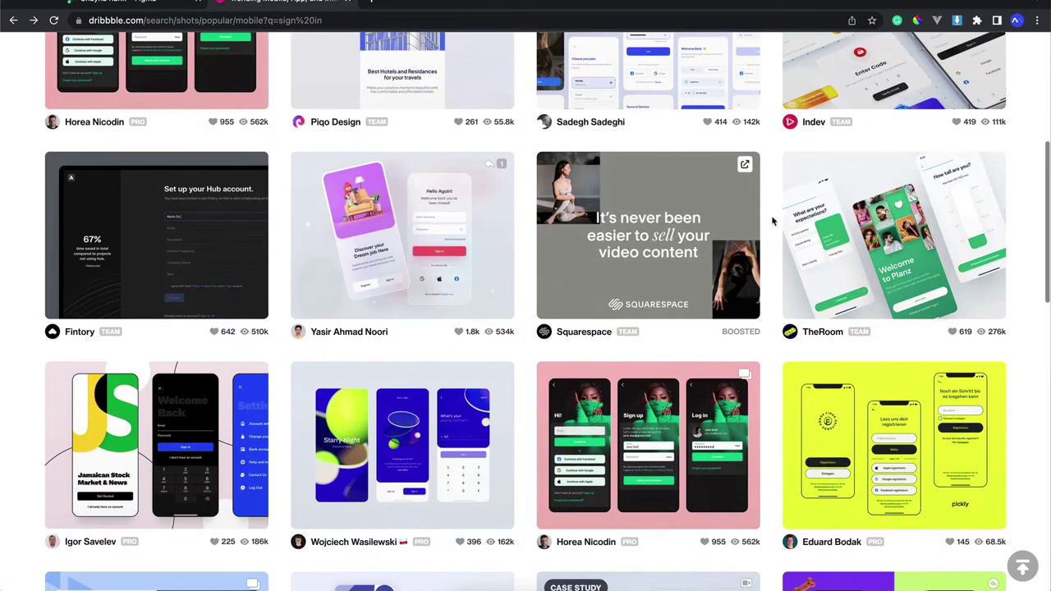
{"action": "scroll", "coordinate": [772, 220], "scroll_direction": "down", "scroll_amount": 5}
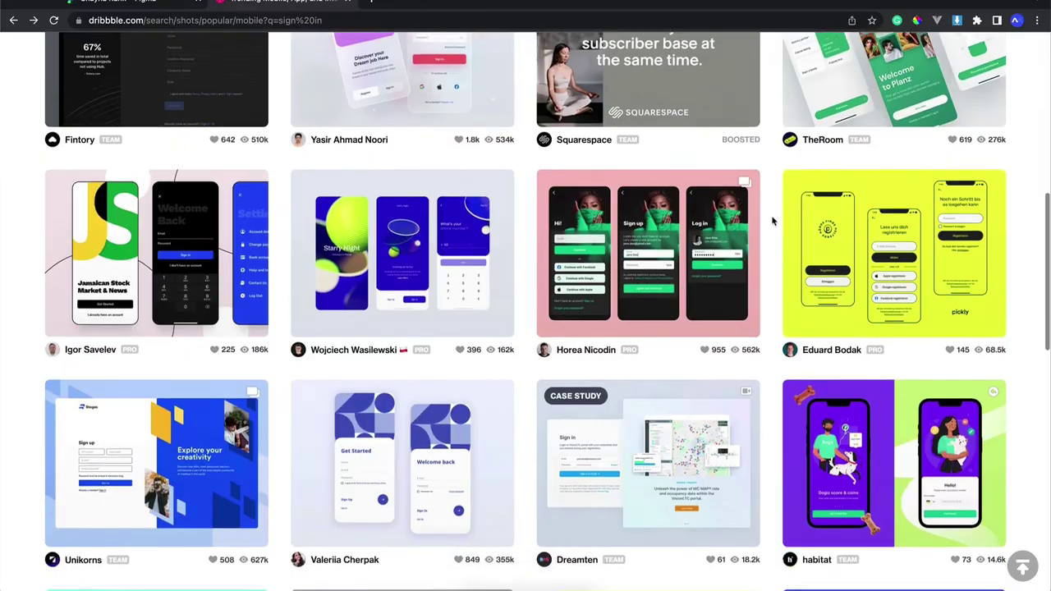
{"action": "scroll", "coordinate": [772, 220], "scroll_direction": "down", "scroll_amount": 5}
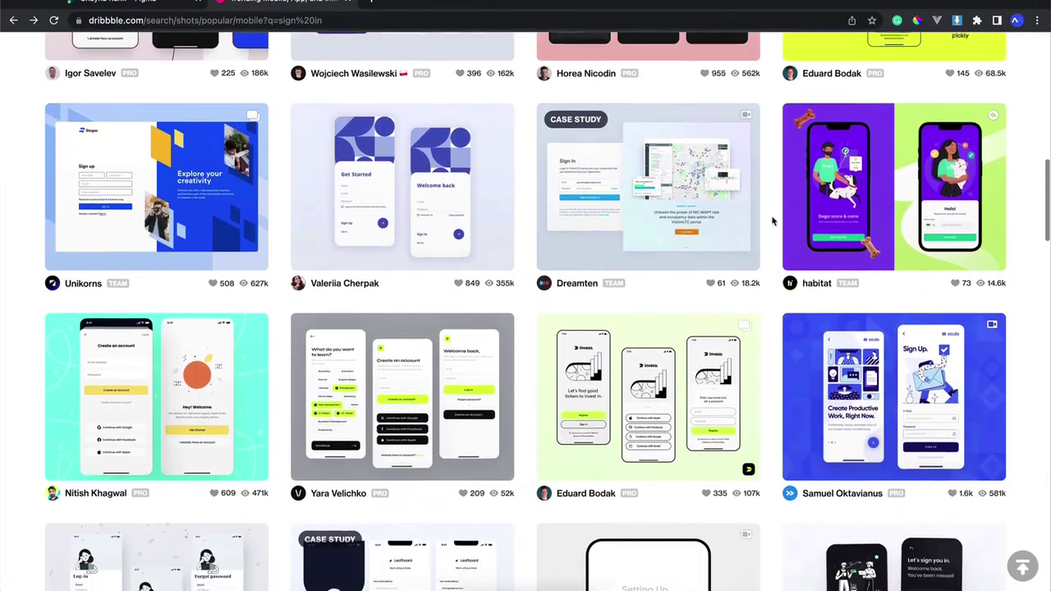
{"action": "scroll", "coordinate": [772, 220], "scroll_direction": "down", "scroll_amount": 3}
{"action": "scroll", "coordinate": [772, 221], "scroll_direction": "down", "scroll_amount": 2}
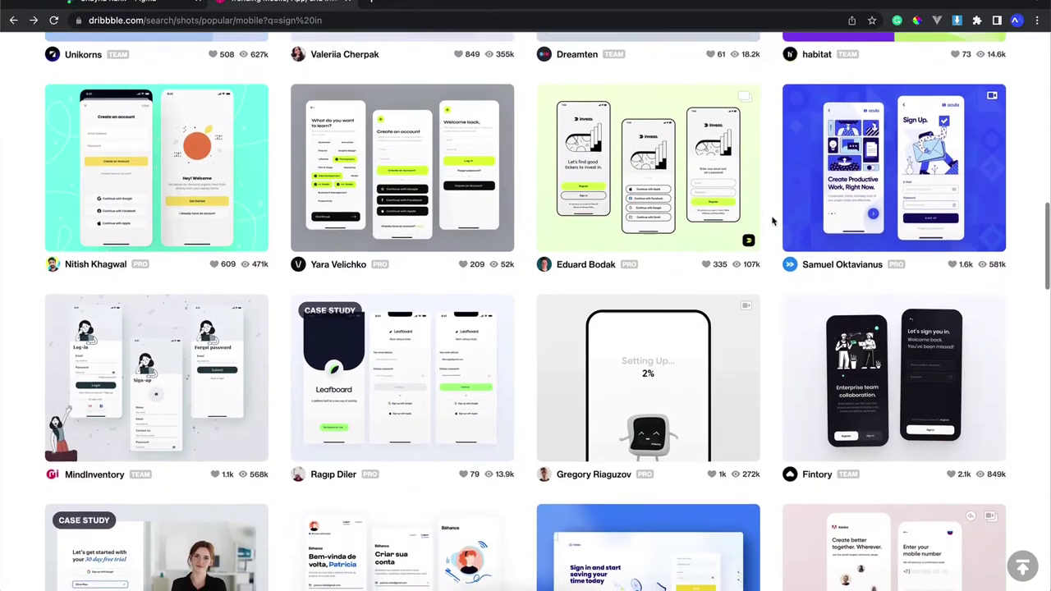
{"action": "scroll", "coordinate": [772, 220], "scroll_direction": "down", "scroll_amount": 1}
{"action": "scroll", "coordinate": [772, 221], "scroll_direction": "down", "scroll_amount": 1}
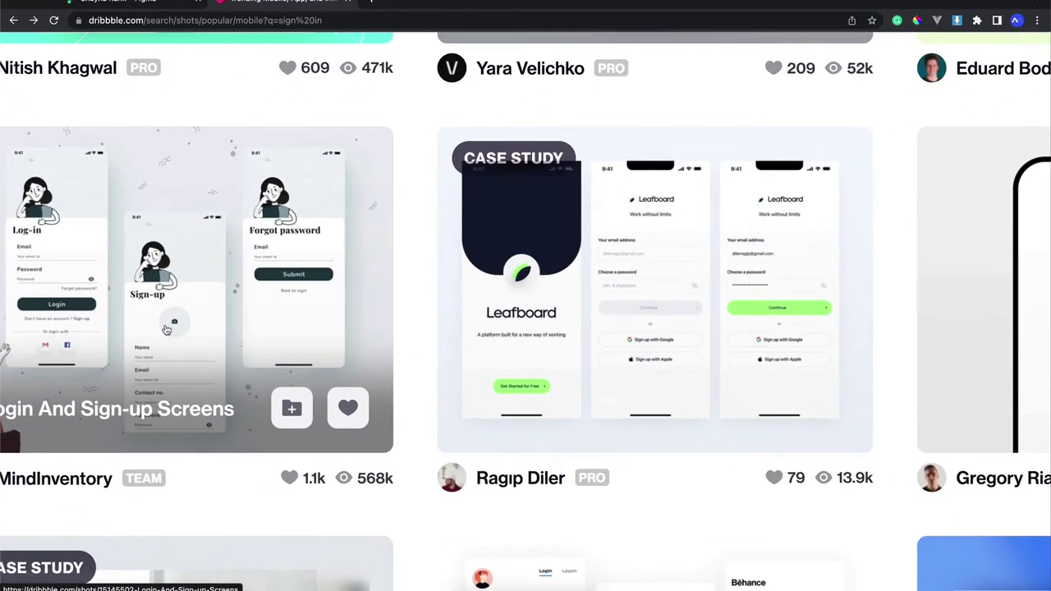
{"action": "left_click", "coordinate": [166, 329]}
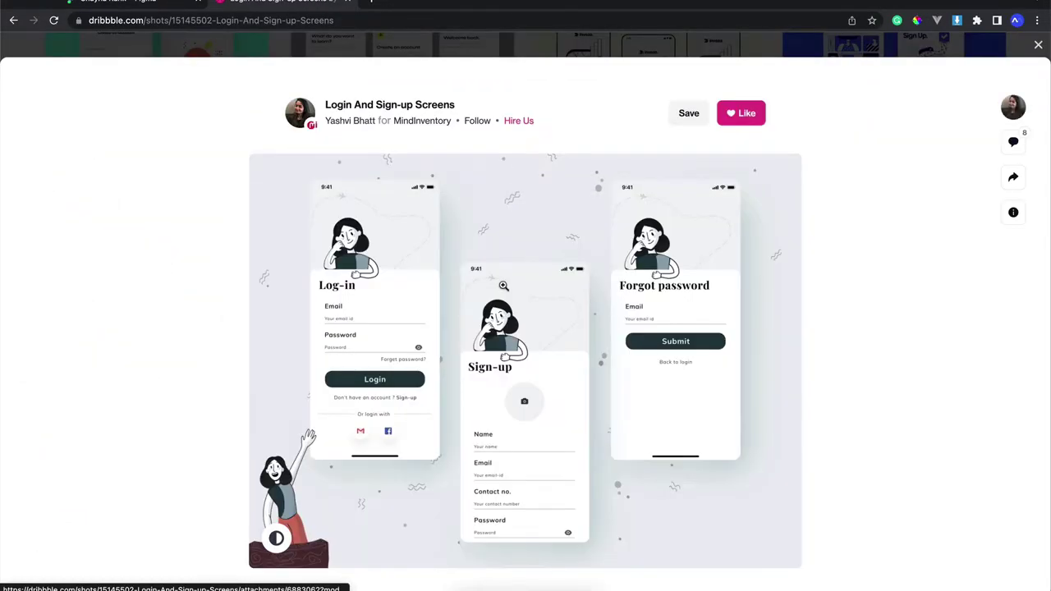
Zoom into the 'Login And Sign-up Screens' image for detail, then go back to Figma.
{"action": "scroll", "coordinate": [502, 287], "scroll_direction": "down", "scroll_amount": 2}
{"action": "left_click", "coordinate": [506, 316]}
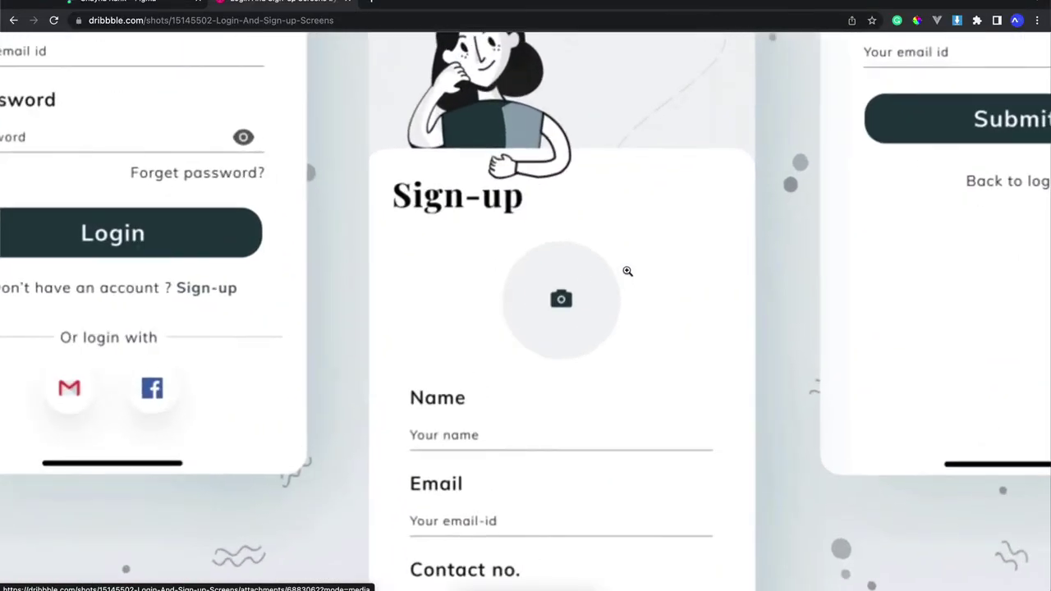
{"action": "scroll", "coordinate": [578, 300], "scroll_direction": "up", "scroll_amount": 5}
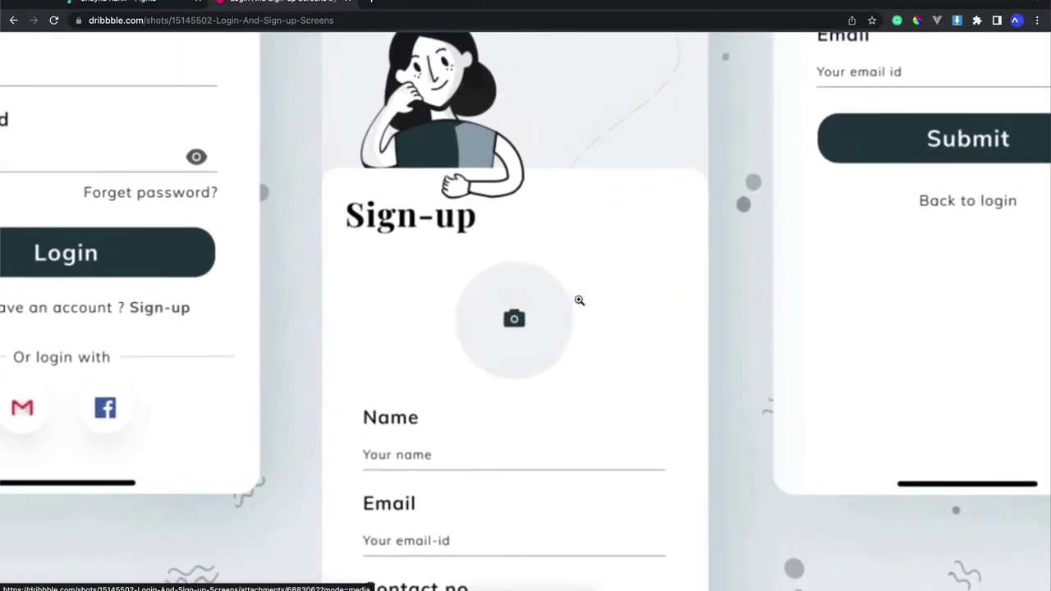
{"action": "scroll", "coordinate": [579, 300], "scroll_direction": "right", "scroll_amount": 5}
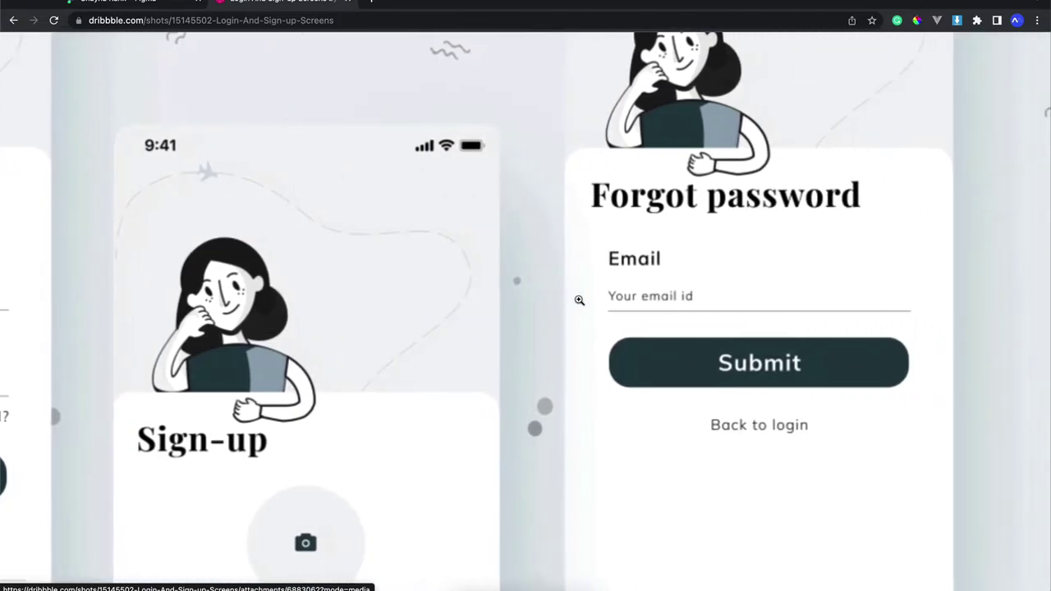
{"action": "left_click", "coordinate": [152, 2]}
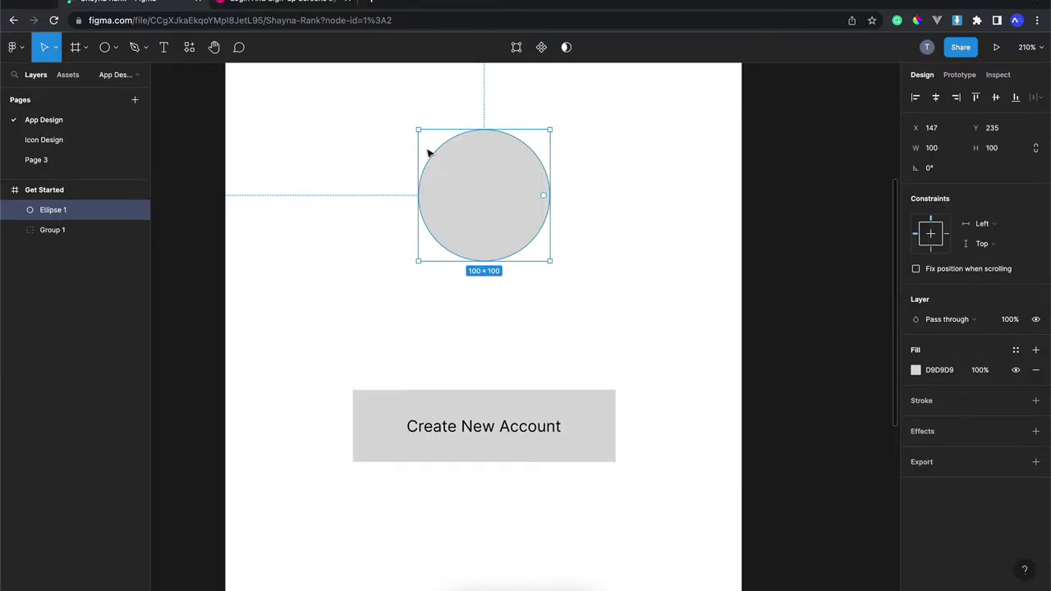
Move Ellipse 1 higher to Y 205 above the Create New Account button.
{"action": "left_click", "coordinate": [358, 161]}
{"action": "scroll", "coordinate": [482, 211], "scroll_direction": "up", "scroll_amount": 2}
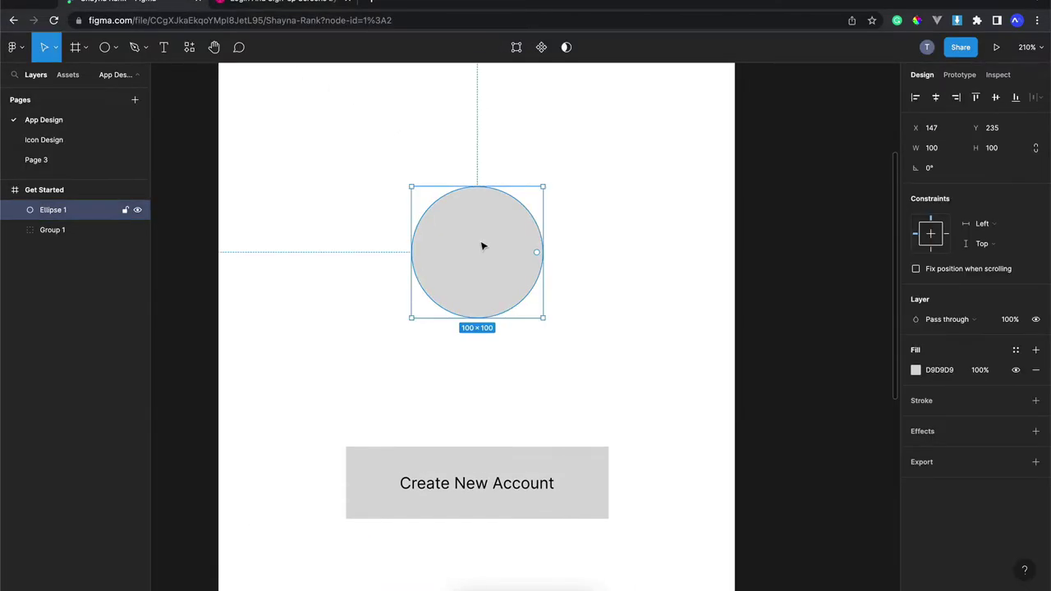
{"action": "left_click_drag", "start_coordinate": [482, 244], "coordinate": [484, 207]}
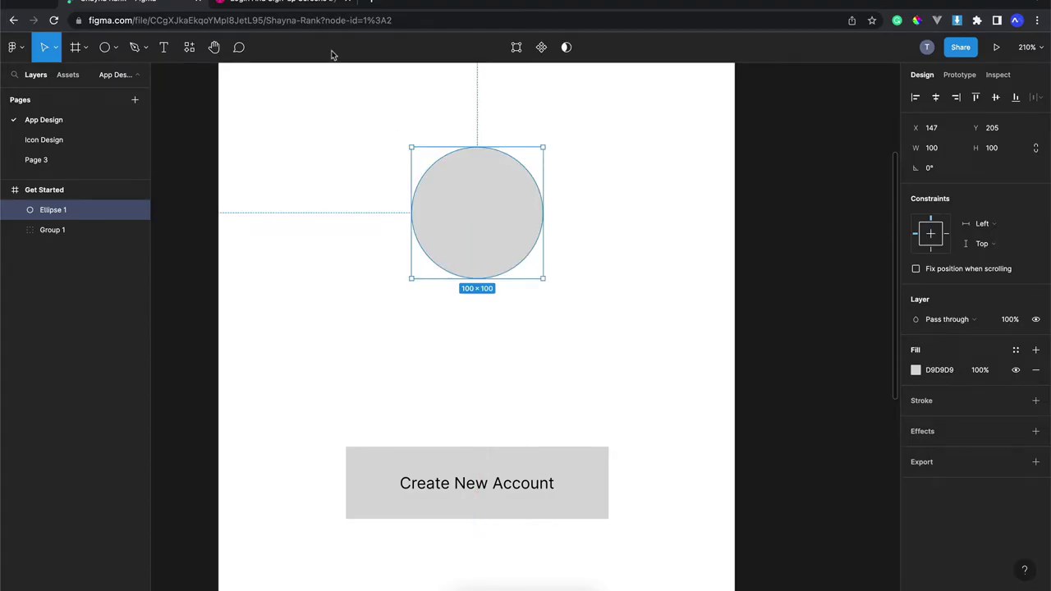
Glance at the Dribbble reference again, then bring the button back into view in Figma.
{"action": "left_click", "coordinate": [313, 6]}
{"action": "scroll", "coordinate": [309, 350], "scroll_direction": "down", "scroll_amount": 5}
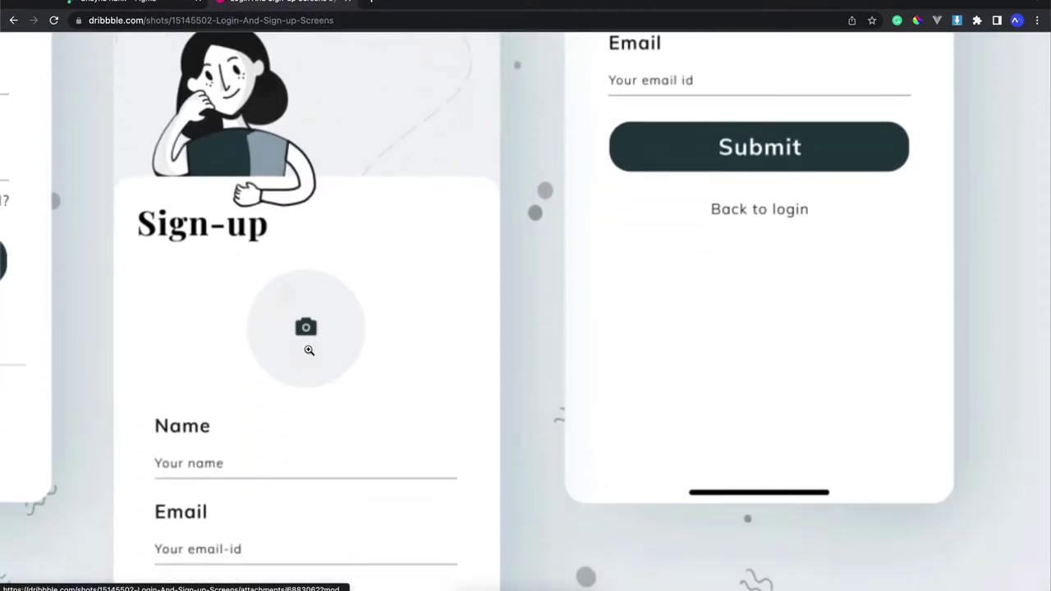
{"action": "left_click", "coordinate": [158, 6]}
{"action": "scroll", "coordinate": [427, 222], "scroll_direction": "up", "scroll_amount": 2}
{"action": "scroll", "coordinate": [469, 257], "scroll_direction": "up", "scroll_amount": 2}
{"action": "scroll", "coordinate": [493, 287], "scroll_direction": "down", "scroll_amount": 1}
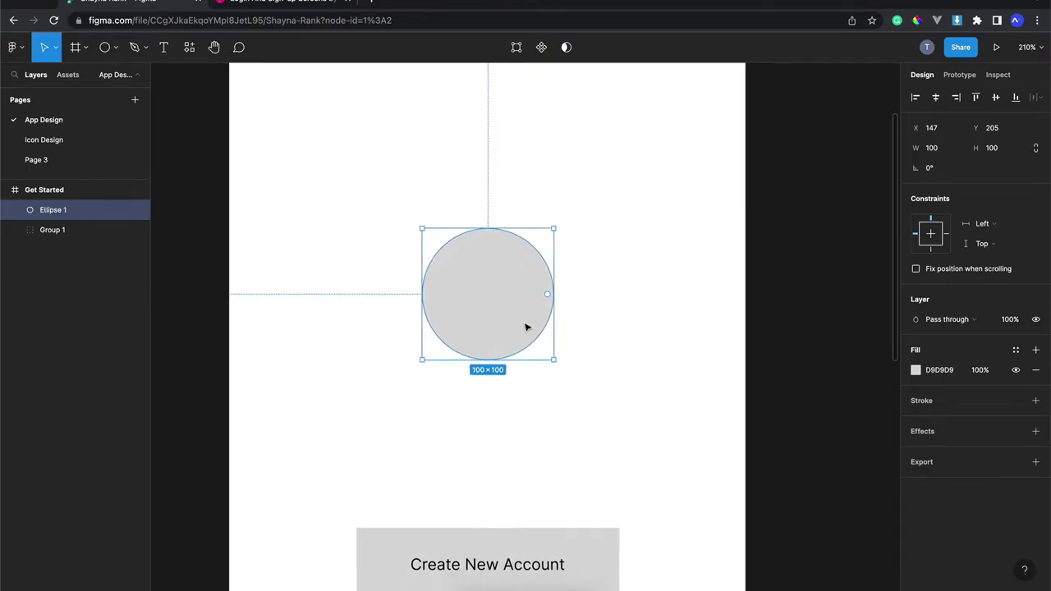
{"action": "scroll", "coordinate": [526, 326], "scroll_direction": "up", "scroll_amount": 1}
{"action": "scroll", "coordinate": [521, 331], "scroll_direction": "up", "scroll_amount": 1}
{"action": "scroll", "coordinate": [521, 331], "scroll_direction": "down", "scroll_amount": 5}
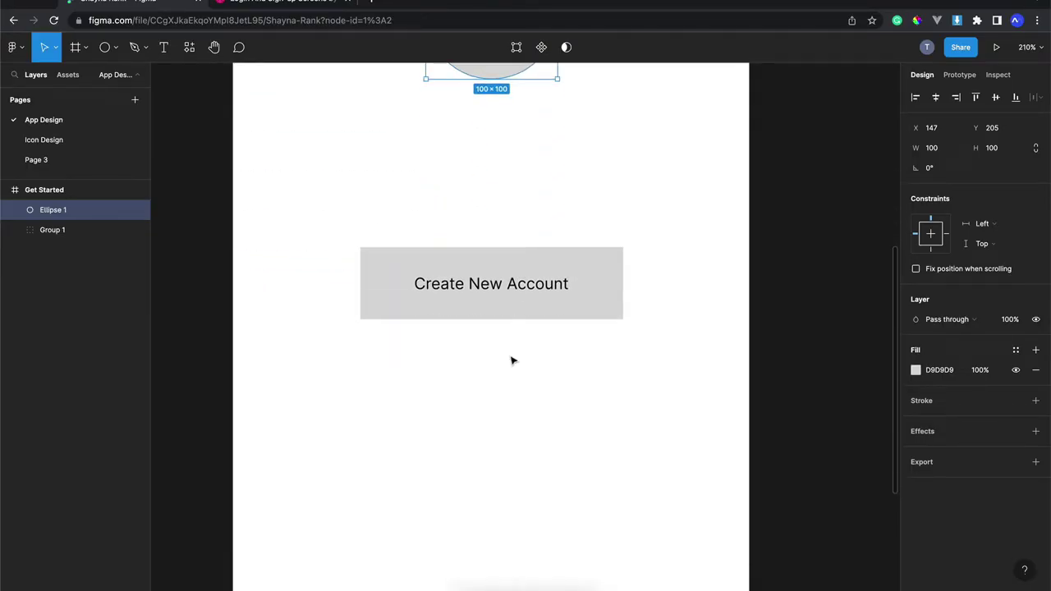
Change the button label from Create New Account to Get Started, centred on the grey bar.
{"action": "double_click", "coordinate": [498, 291]}
{"action": "double_click", "coordinate": [500, 283]}
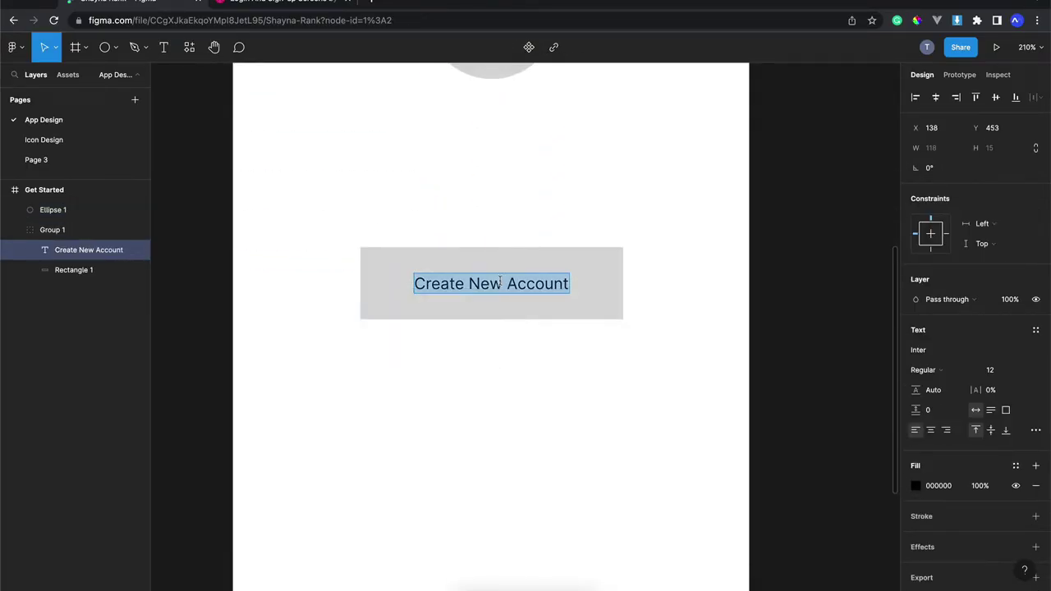
{"action": "type", "text": "Get Star"}
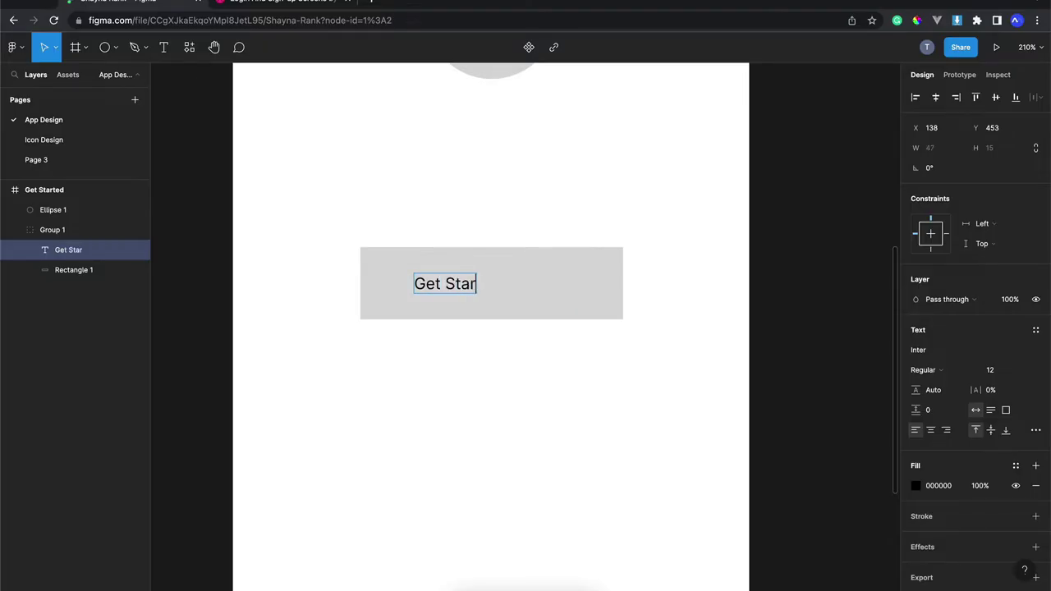
{"action": "type", "text": "d"}
{"action": "key", "text": "Escape"}
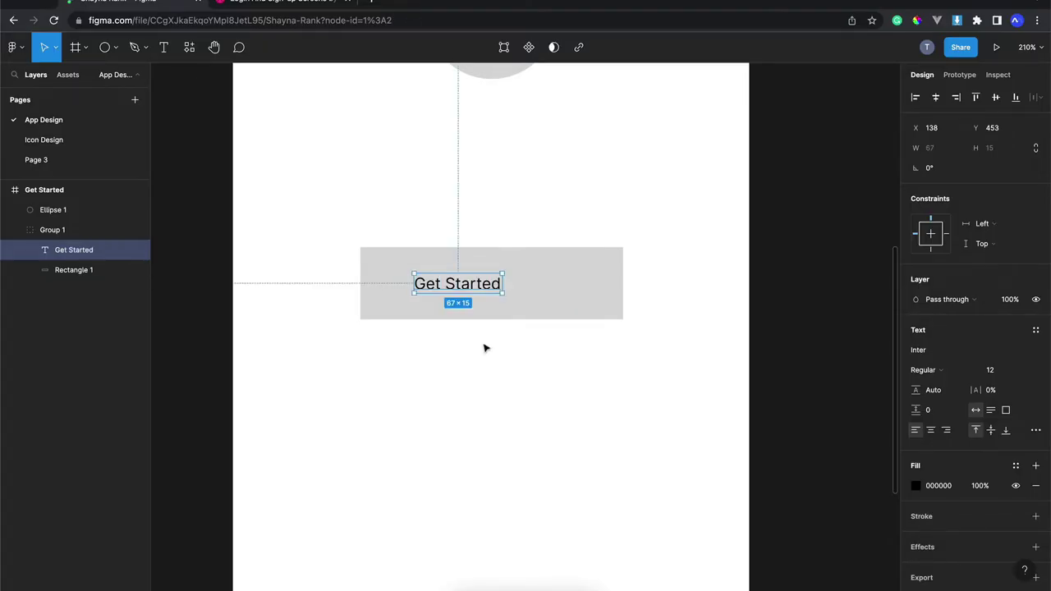
{"action": "left_click_drag", "start_coordinate": [473, 287], "coordinate": [507, 287]}
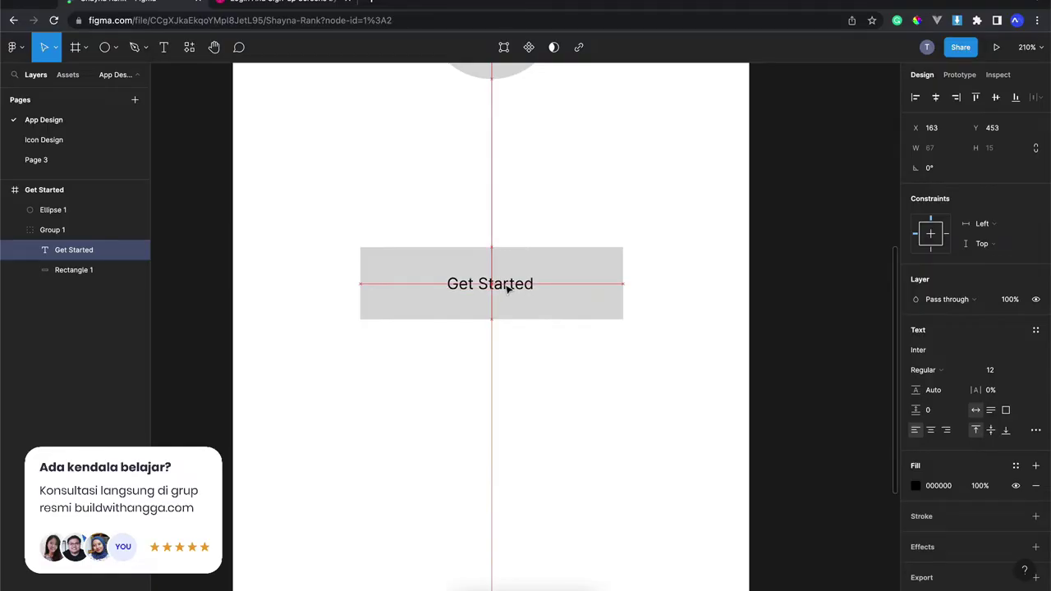
{"action": "scroll", "coordinate": [500, 216], "scroll_direction": "up", "scroll_amount": 3}
{"action": "scroll", "coordinate": [495, 194], "scroll_direction": "up", "scroll_amount": 3}
{"action": "left_click", "coordinate": [496, 197]}
{"action": "scroll", "coordinate": [498, 200], "scroll_direction": "up", "scroll_amount": 2}
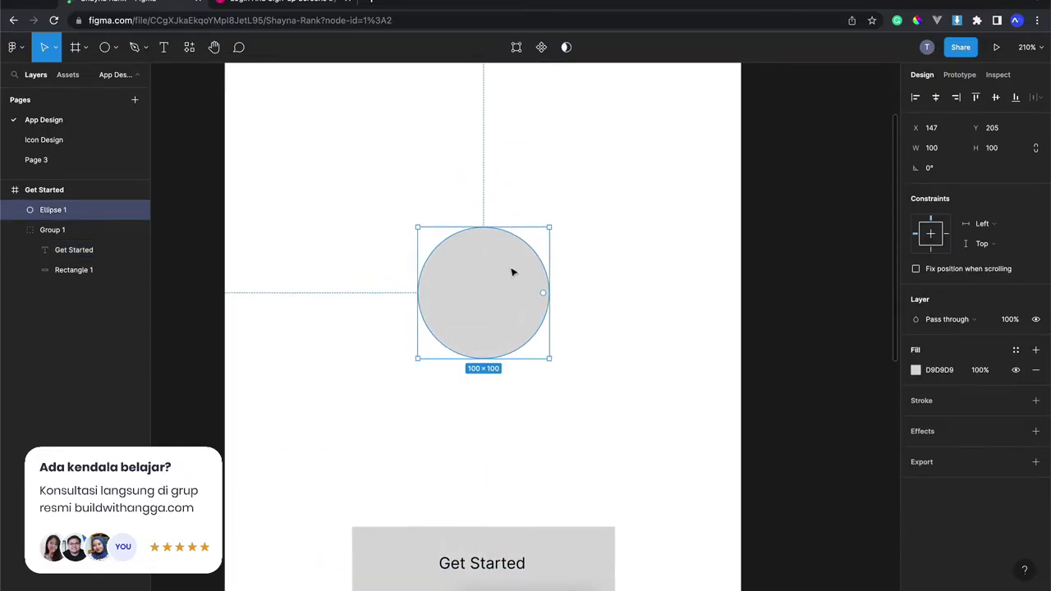
Resize Ellipse 1 to 60×60 and move it to the frame's top-left at X 34, Y 36.
{"action": "scroll", "coordinate": [512, 273], "scroll_direction": "up", "scroll_amount": 2}
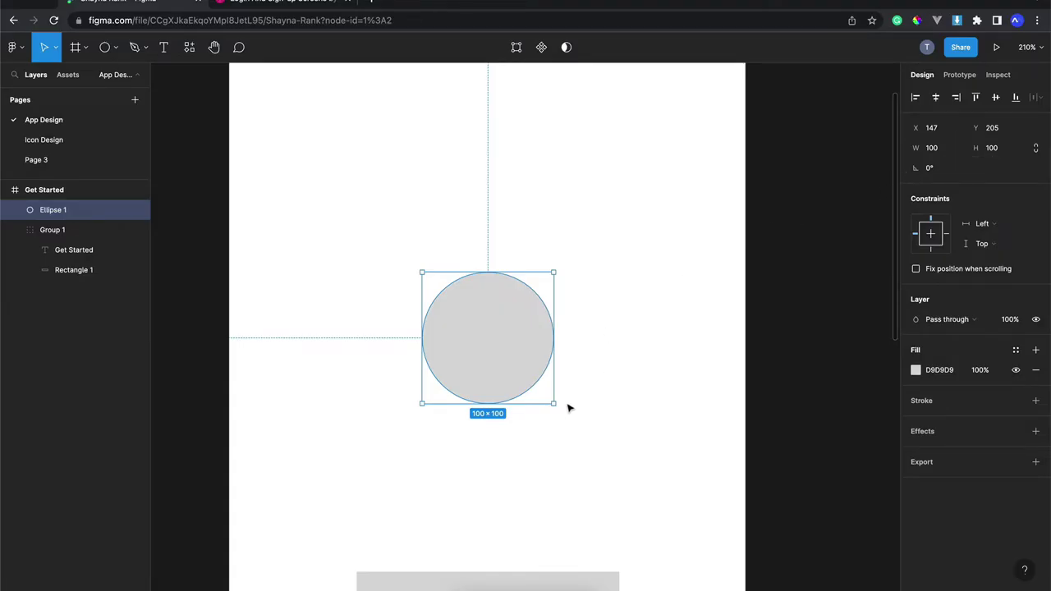
{"action": "mouse_move", "coordinate": [554, 403]}
{"action": "left_mouse_down"}
{"action": "mouse_move", "coordinate": [518, 371]}
{"action": "mouse_move", "coordinate": [537, 390]}
{"action": "mouse_move", "coordinate": [472, 403]}
{"action": "mouse_move", "coordinate": [488, 285]}
{"action": "mouse_move", "coordinate": [481, 456]}
{"action": "mouse_move", "coordinate": [552, 282]}
{"action": "mouse_move", "coordinate": [453, 435]}
{"action": "mouse_move", "coordinate": [600, 367]}
{"action": "mouse_move", "coordinate": [563, 412]}
{"action": "mouse_move", "coordinate": [484, 352]}
{"action": "mouse_move", "coordinate": [474, 324]}
{"action": "mouse_move", "coordinate": [488, 352]}
{"action": "left_mouse_up"}
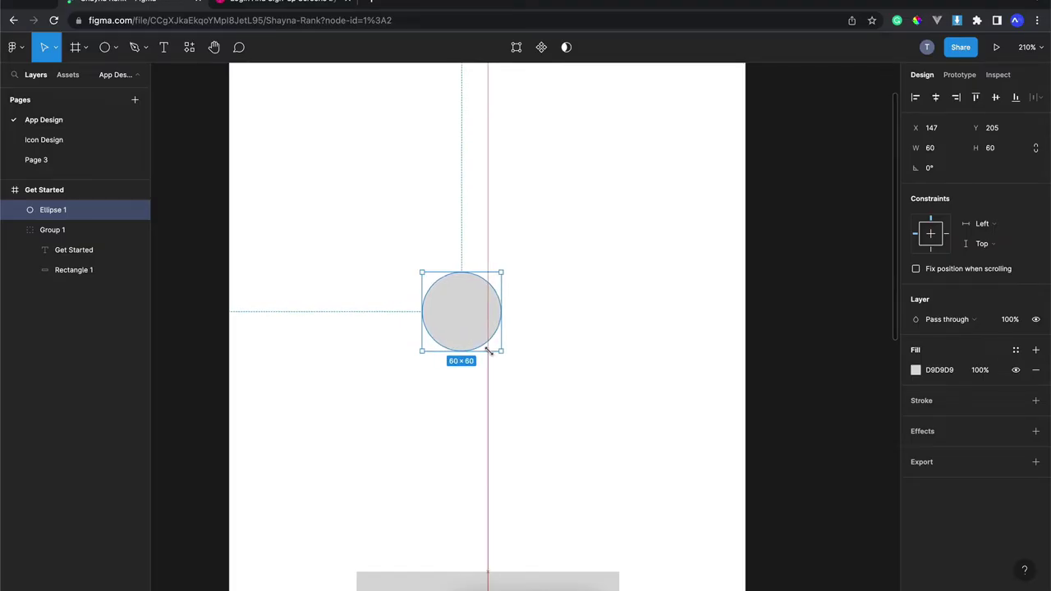
{"action": "left_click_drag", "start_coordinate": [474, 293], "coordinate": [387, 247]}
{"action": "scroll", "coordinate": [380, 218], "scroll_direction": "up", "scroll_amount": 2}
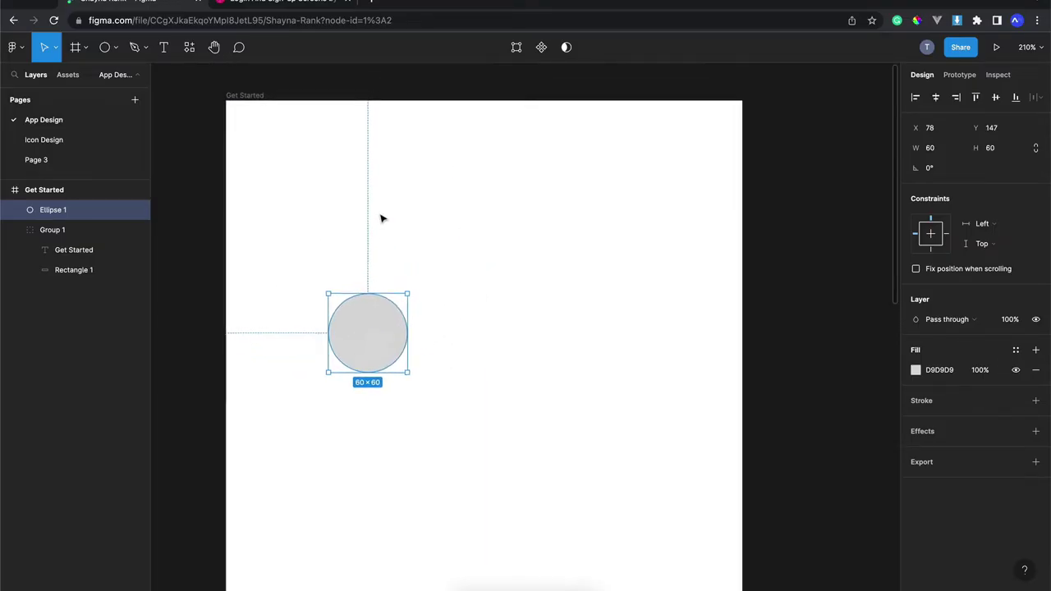
{"action": "scroll", "coordinate": [380, 218], "scroll_direction": "up", "scroll_amount": 1}
{"action": "mouse_move", "coordinate": [368, 345]}
{"action": "left_mouse_down"}
{"action": "mouse_move", "coordinate": [327, 216]}
{"action": "mouse_move", "coordinate": [302, 197]}
{"action": "mouse_move", "coordinate": [317, 205]}
{"action": "left_mouse_up"}
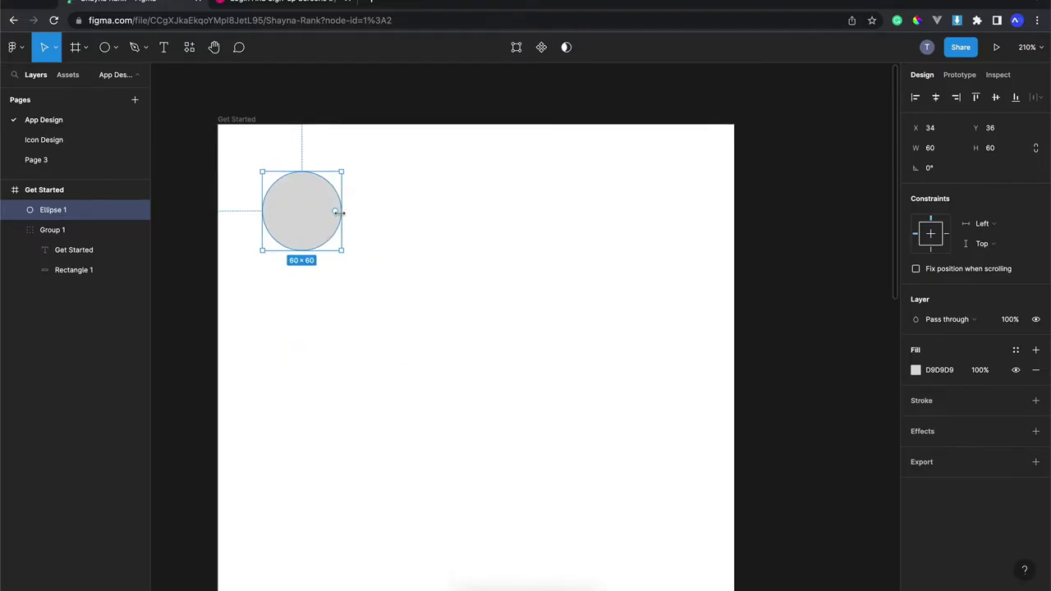
{"action": "scroll", "coordinate": [342, 216], "scroll_direction": "up", "scroll_amount": 1}
Add a text layer with the user's name to the right of the circle.
{"action": "left_click", "coordinate": [163, 47]}
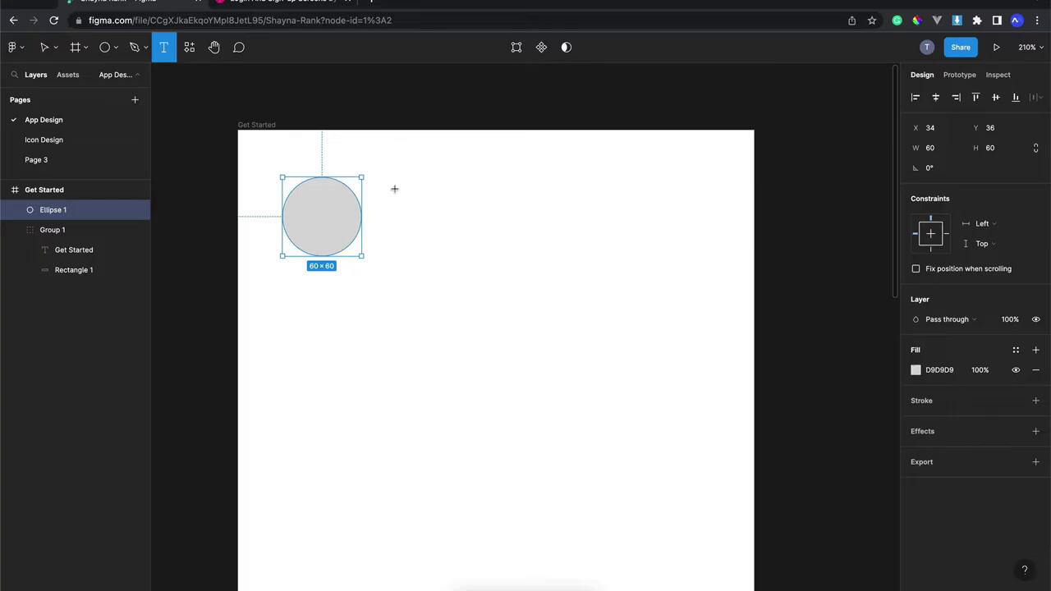
{"action": "scroll", "coordinate": [390, 200], "scroll_direction": "up", "scroll_amount": 3}
{"action": "left_click", "coordinate": [389, 200]}
{"action": "key", "text": "Escape"}
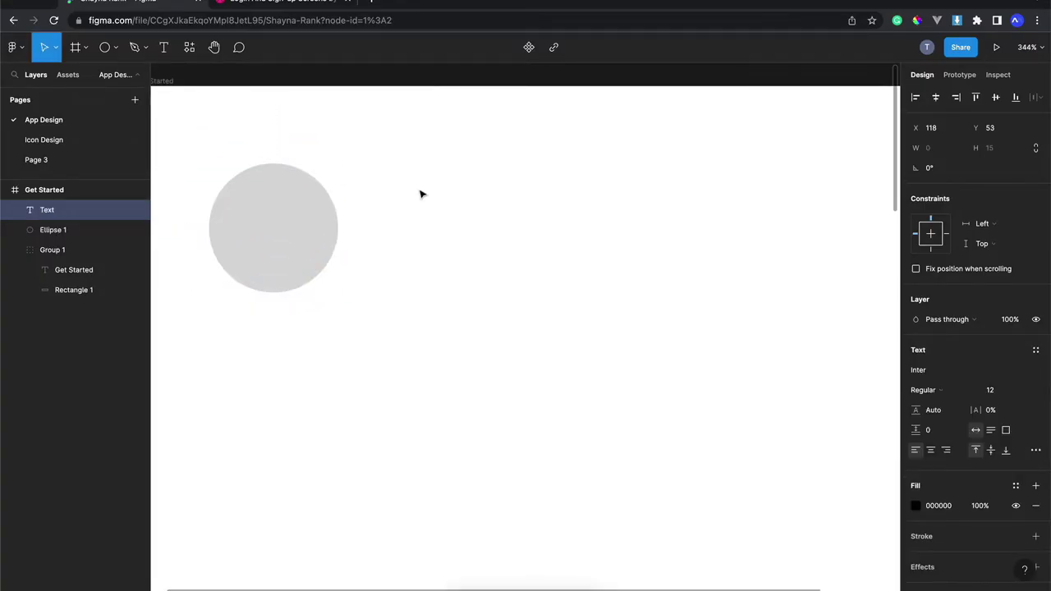
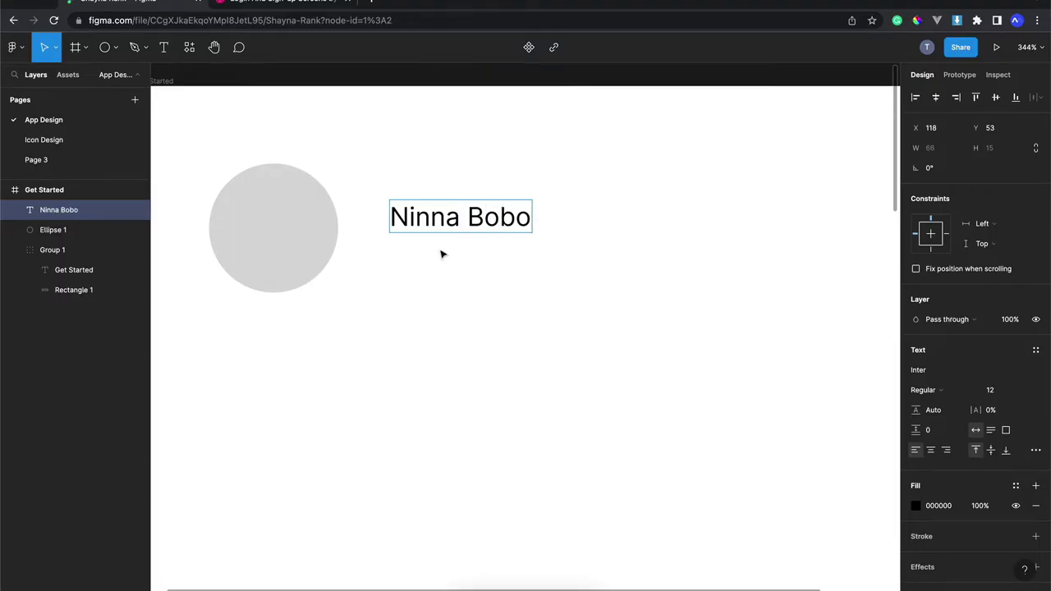
{"action": "mouse_move", "coordinate": [441, 255]}
{"action": "left_mouse_down"}
{"action": "mouse_move", "coordinate": [444, 203]}
{"action": "mouse_move", "coordinate": [424, 248]}
{"action": "left_mouse_up"}
Duplicate the name text below itself and change the copy to the user's e-mail address.
{"action": "key", "text": "ctrl+d"}
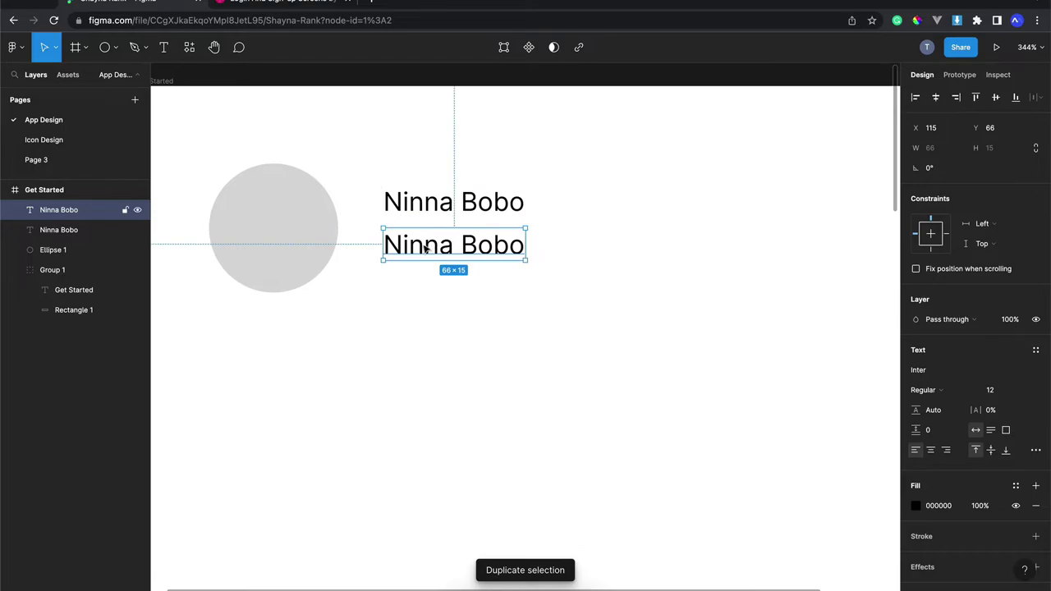
{"action": "double_click", "coordinate": [426, 248]}
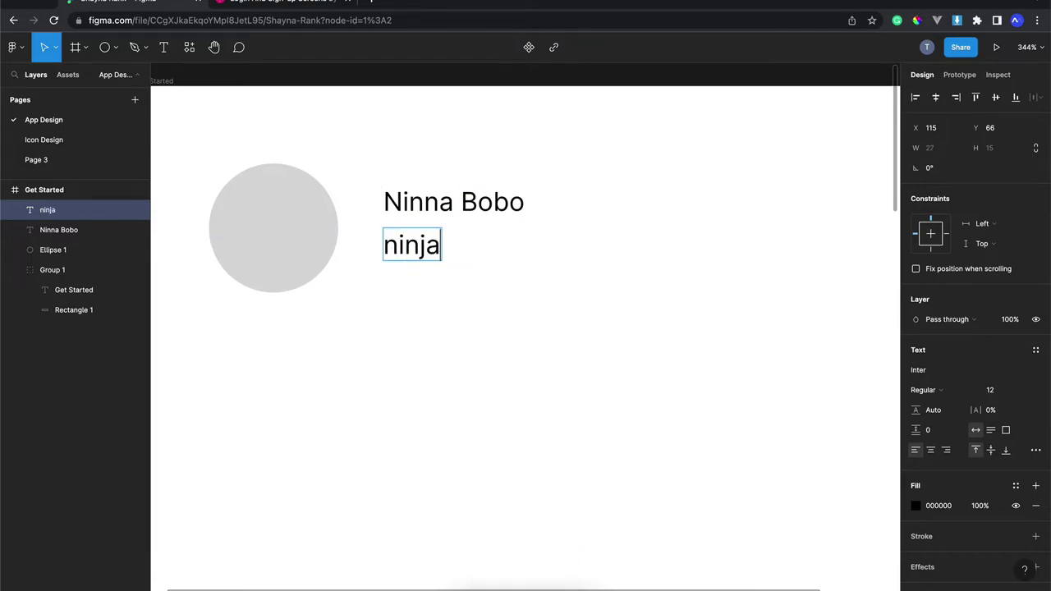
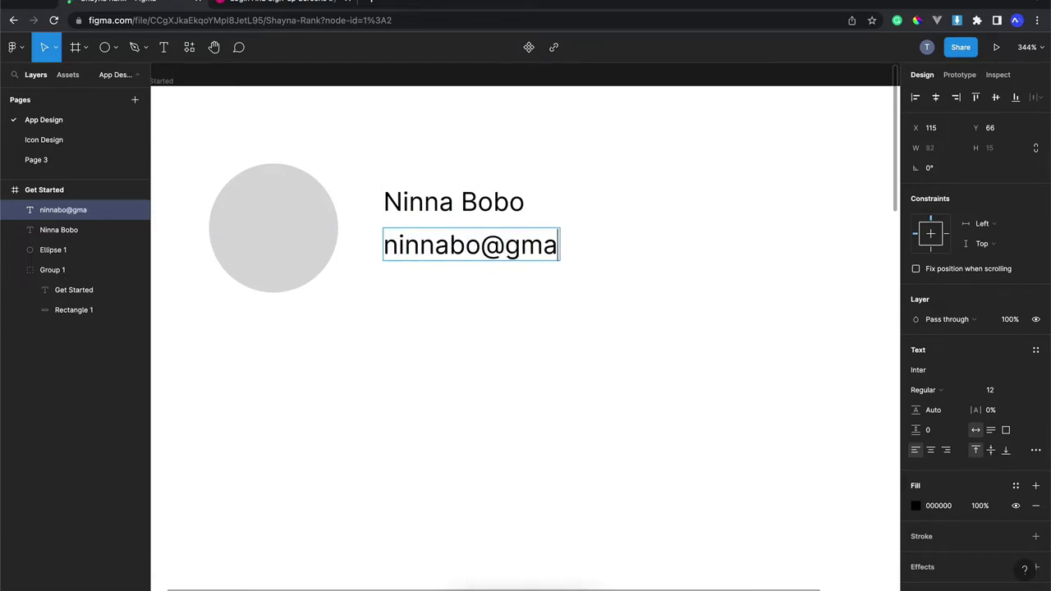
{"action": "key", "text": "Escape"}
{"action": "scroll", "coordinate": [539, 429], "scroll_direction": "down", "scroll_amount": 2, "text": "ctrl"}
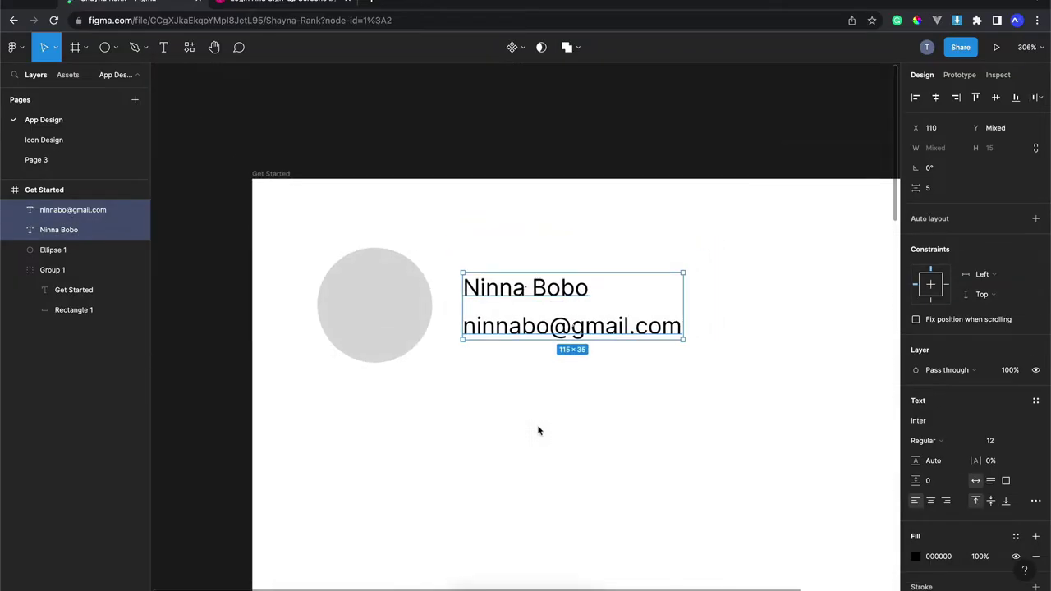
Group the circle with the name and e-mail text layers.
{"action": "left_click", "coordinate": [509, 383]}
{"action": "scroll", "coordinate": [509, 383], "scroll_direction": "down", "scroll_amount": 3, "text": "ctrl"}
{"action": "scroll", "coordinate": [509, 382], "scroll_direction": "down", "scroll_amount": 4, "text": "ctrl"}
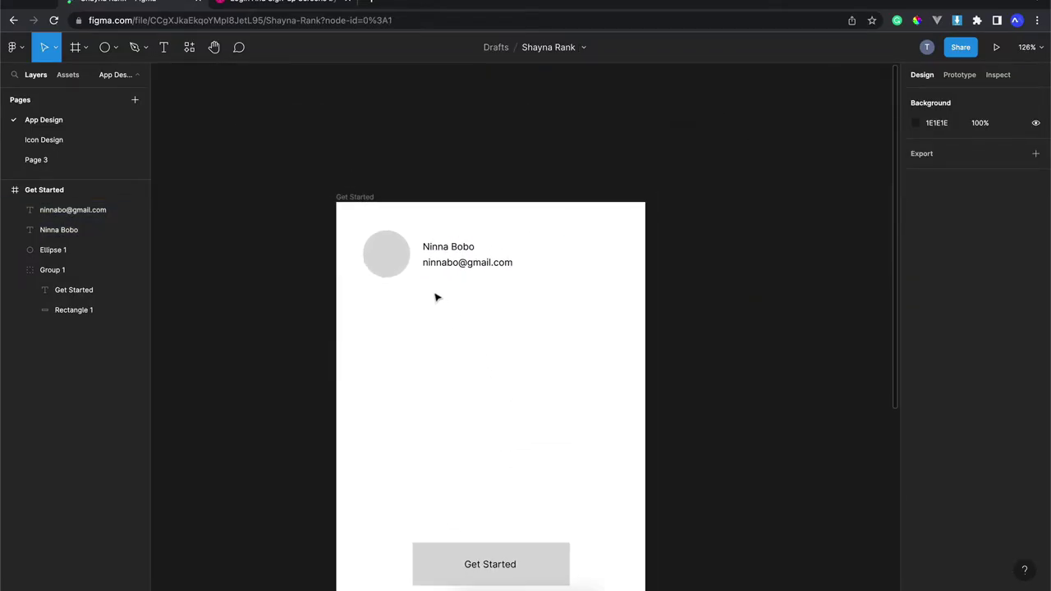
{"action": "scroll", "coordinate": [440, 263], "scroll_direction": "down", "scroll_amount": 3}
{"action": "scroll", "coordinate": [439, 263], "scroll_direction": "right", "scroll_amount": 2}
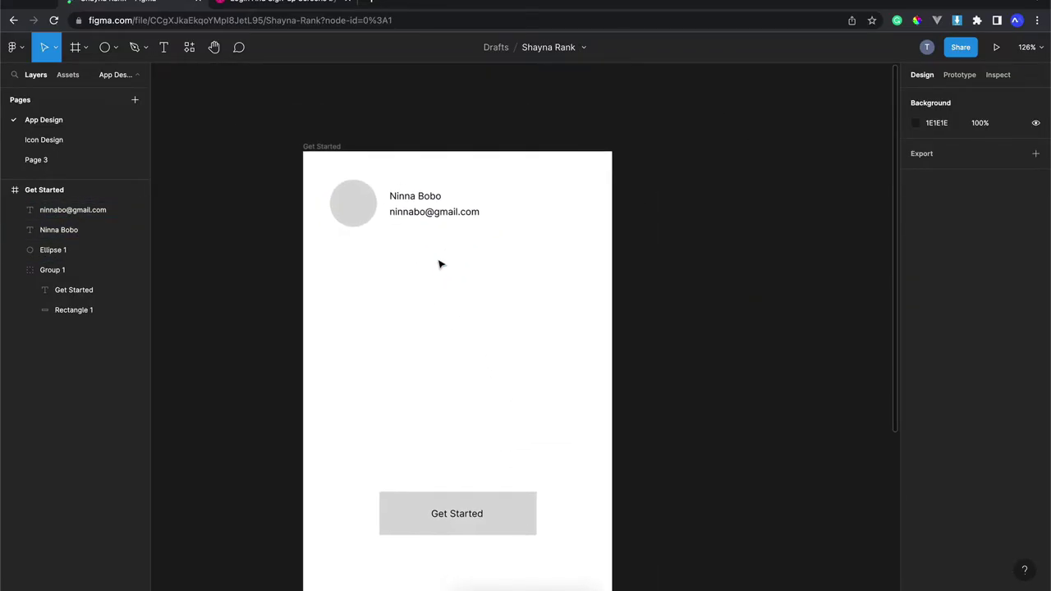
{"action": "left_click_drag", "start_coordinate": [462, 178], "coordinate": [430, 240]}
{"action": "scroll", "coordinate": [439, 279], "scroll_direction": "down", "scroll_amount": 3}
{"action": "left_click", "coordinate": [473, 270]}
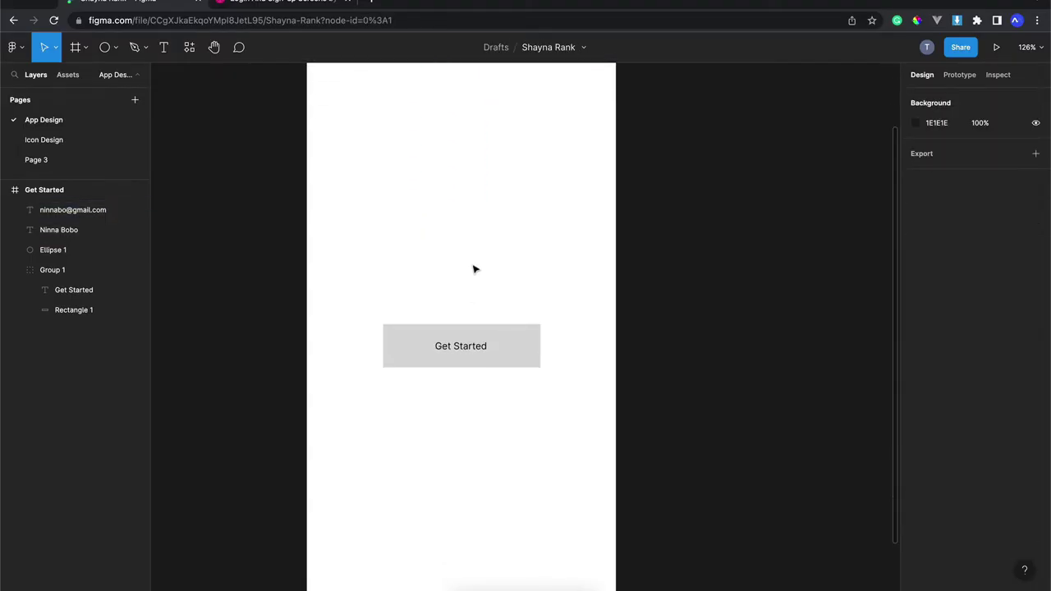
{"action": "scroll", "coordinate": [411, 247], "scroll_direction": "up", "scroll_amount": 2}
{"action": "left_click_drag", "start_coordinate": [351, 212], "coordinate": [448, 98]}
{"action": "scroll", "coordinate": [449, 99], "scroll_direction": "up", "scroll_amount": 1}
{"action": "scroll", "coordinate": [411, 131], "scroll_direction": "up", "scroll_amount": 2}
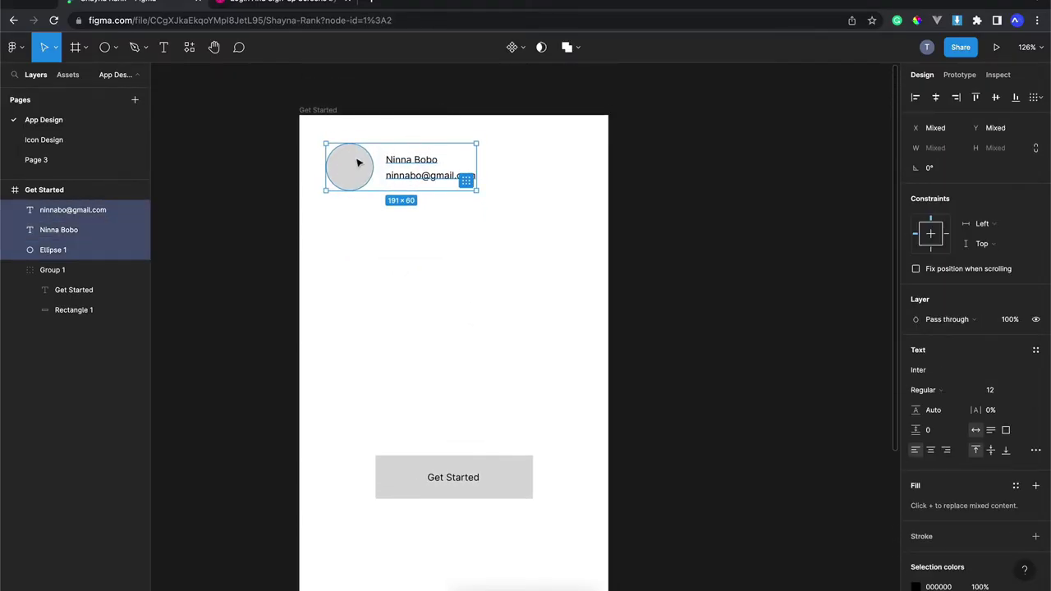
{"action": "key", "text": "ctrl+g"}
{"action": "scroll", "coordinate": [427, 254], "scroll_direction": "down", "scroll_amount": 5}
Rename the Get Started button group to btn_cta.
{"action": "left_click", "coordinate": [418, 260]}
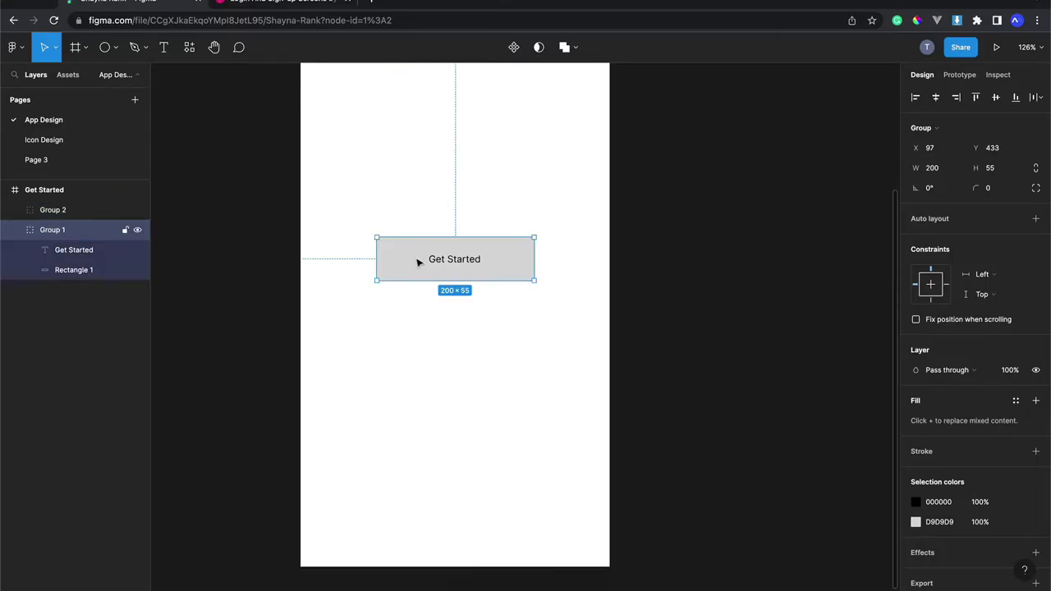
{"action": "scroll", "coordinate": [418, 261], "scroll_direction": "up", "scroll_amount": 3}
{"action": "scroll", "coordinate": [417, 262], "scroll_direction": "up", "scroll_amount": 2}
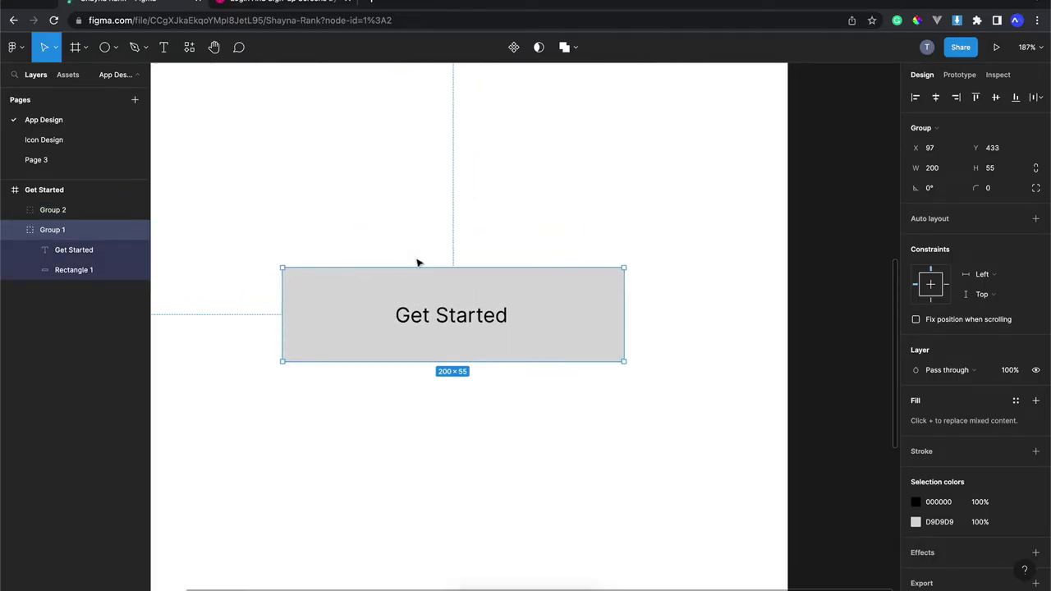
{"action": "double_click", "coordinate": [55, 232]}
{"action": "type", "text": "btn_c"}
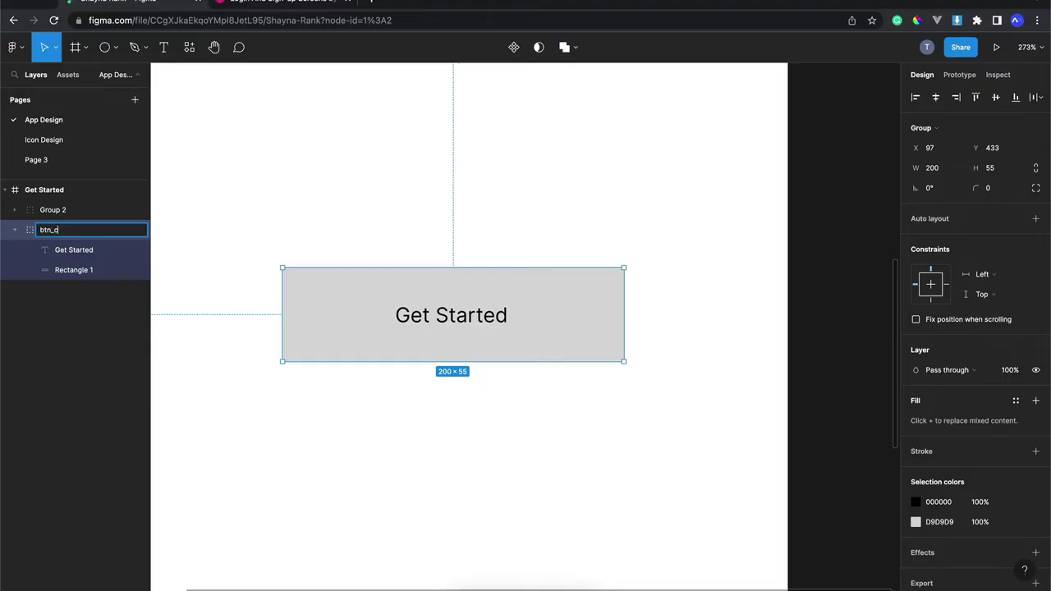
{"action": "type", "text": "ta"}
{"action": "key", "text": "Return"}
Rename the circle-and-text profile group to user_profile.
{"action": "left_click", "coordinate": [52, 210]}
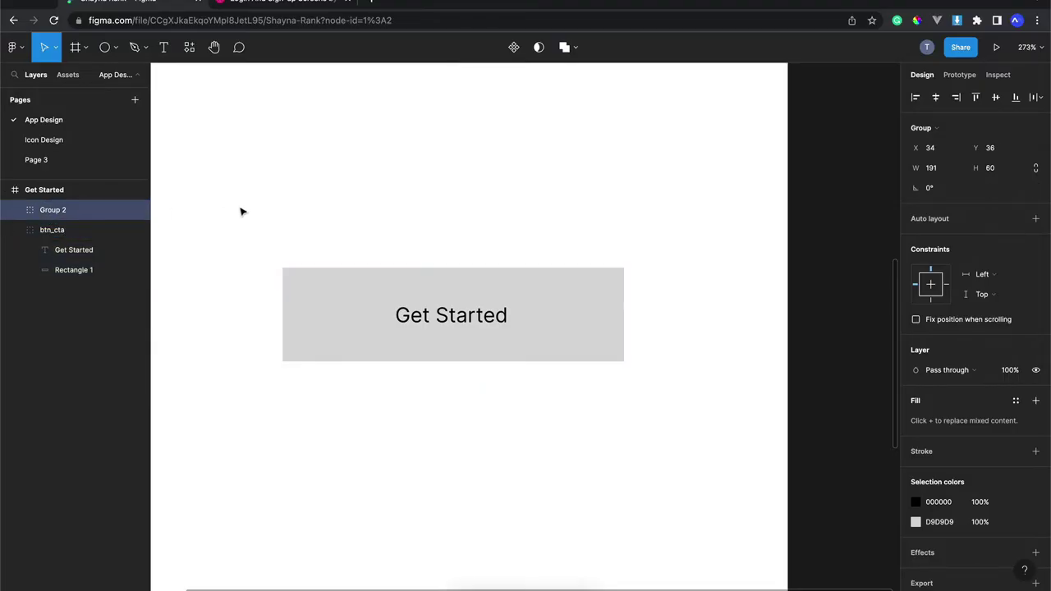
{"action": "scroll", "coordinate": [240, 212], "scroll_direction": "up", "scroll_amount": 5}
{"action": "scroll", "coordinate": [240, 212], "scroll_direction": "up", "scroll_amount": 5}
{"action": "scroll", "coordinate": [239, 209], "scroll_direction": "up", "scroll_amount": 2}
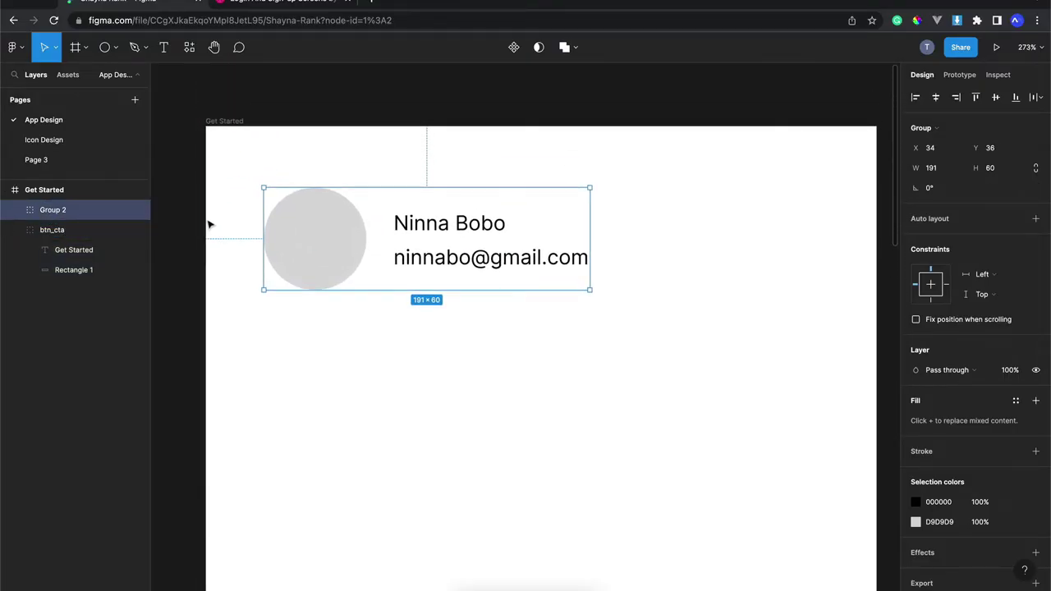
{"action": "double_click", "coordinate": [51, 210]}
{"action": "type", "text": "user_pro"}
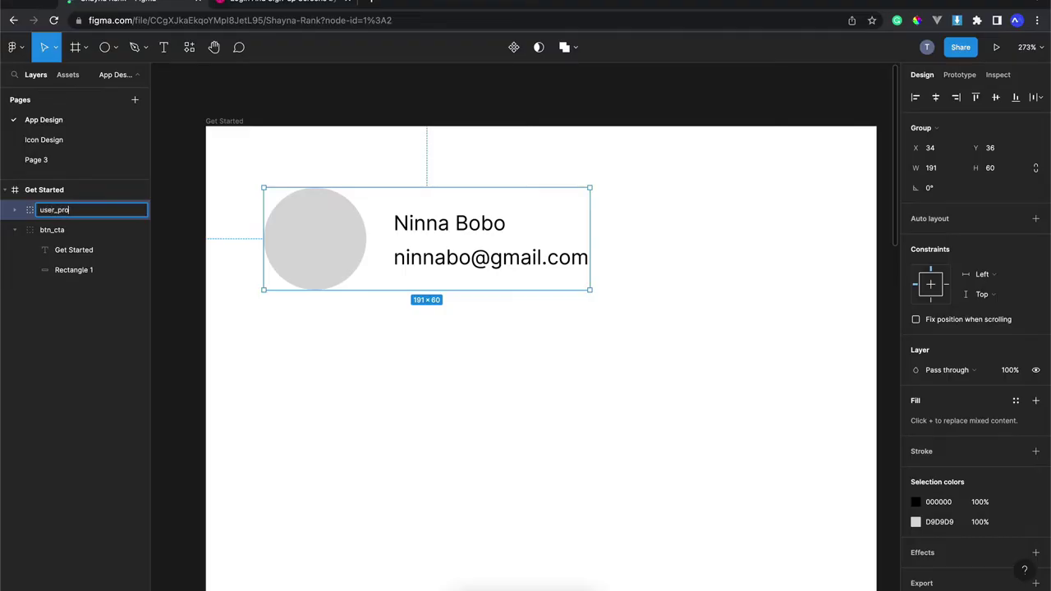
{"action": "type", "text": "file"}
{"action": "key", "text": "Return"}
{"action": "left_click", "coordinate": [320, 425]}
{"action": "scroll", "coordinate": [320, 427], "scroll_direction": "down", "scroll_amount": 5}
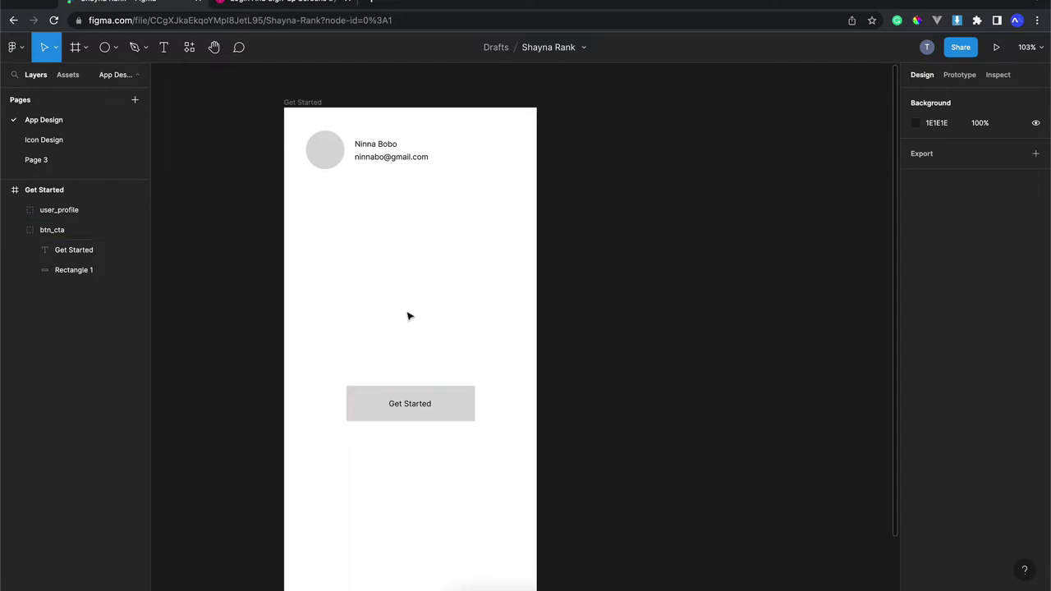
{"action": "scroll", "coordinate": [408, 316], "scroll_direction": "left", "scroll_amount": 2}
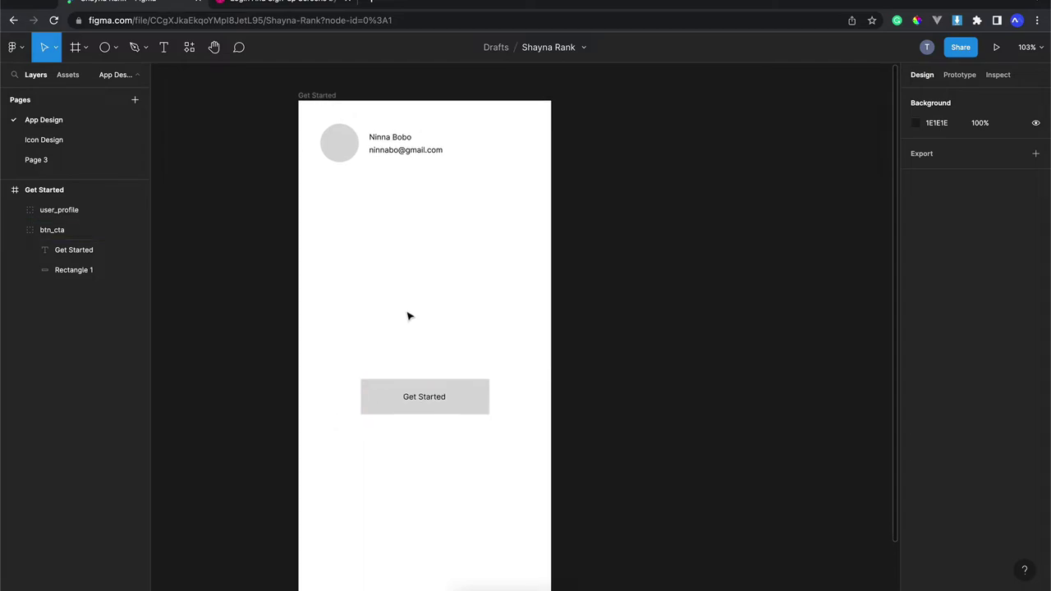
{"action": "scroll", "coordinate": [409, 316], "scroll_direction": "left", "scroll_amount": 3}
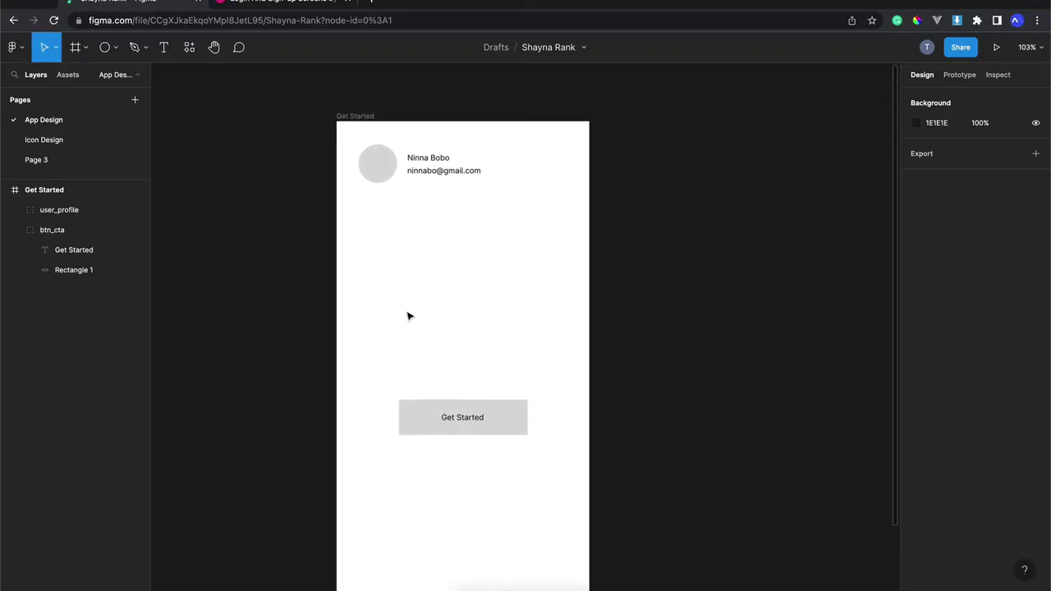
{"action": "scroll", "coordinate": [408, 316], "scroll_direction": "right", "scroll_amount": 2}
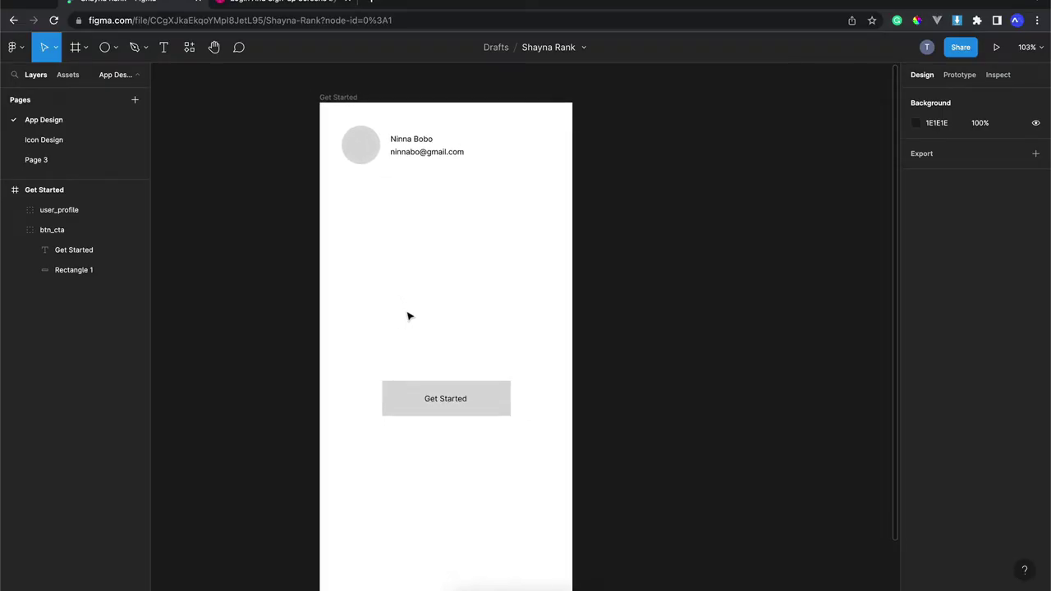
{"action": "scroll", "coordinate": [409, 316], "scroll_direction": "up", "scroll_amount": 3}
{"action": "scroll", "coordinate": [409, 316], "scroll_direction": "up", "scroll_amount": 3}
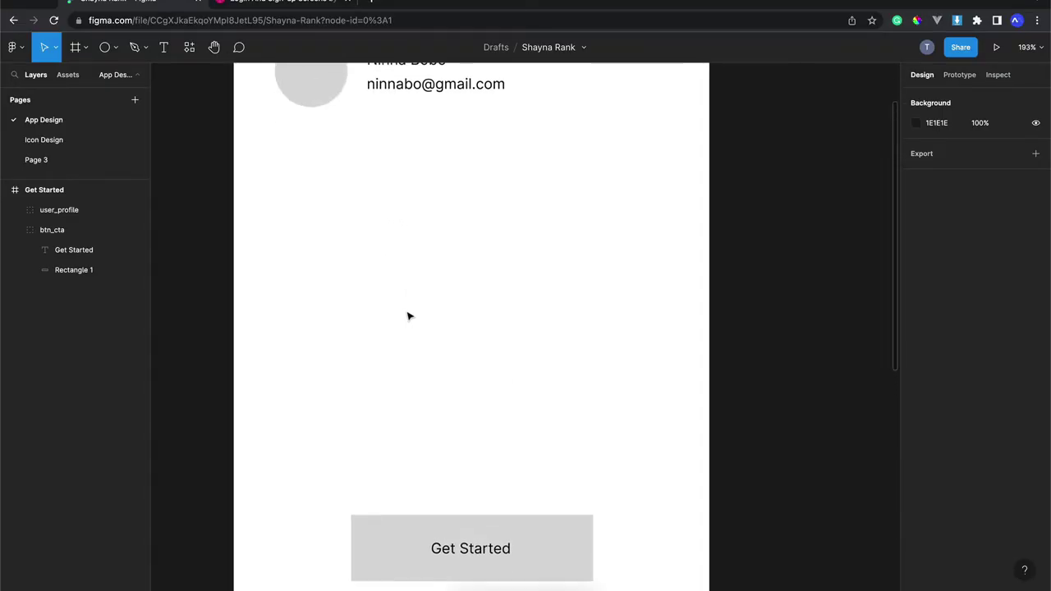
{"action": "scroll", "coordinate": [408, 316], "scroll_direction": "down", "scroll_amount": 5}
{"action": "scroll", "coordinate": [408, 316], "scroll_direction": "down", "scroll_amount": 2}
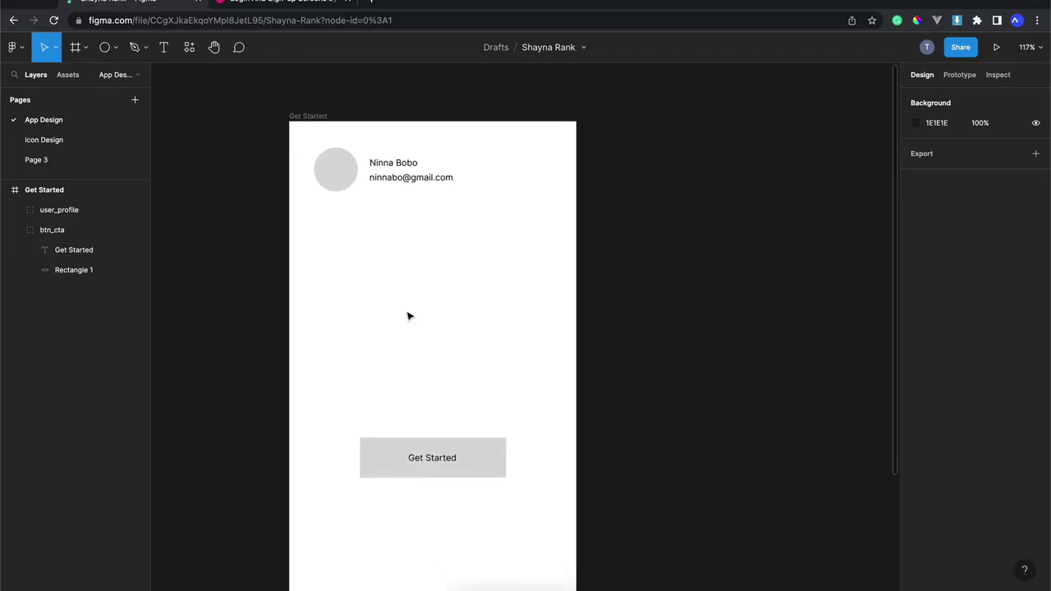
{"action": "scroll", "coordinate": [408, 316], "scroll_direction": "up", "scroll_amount": 5}
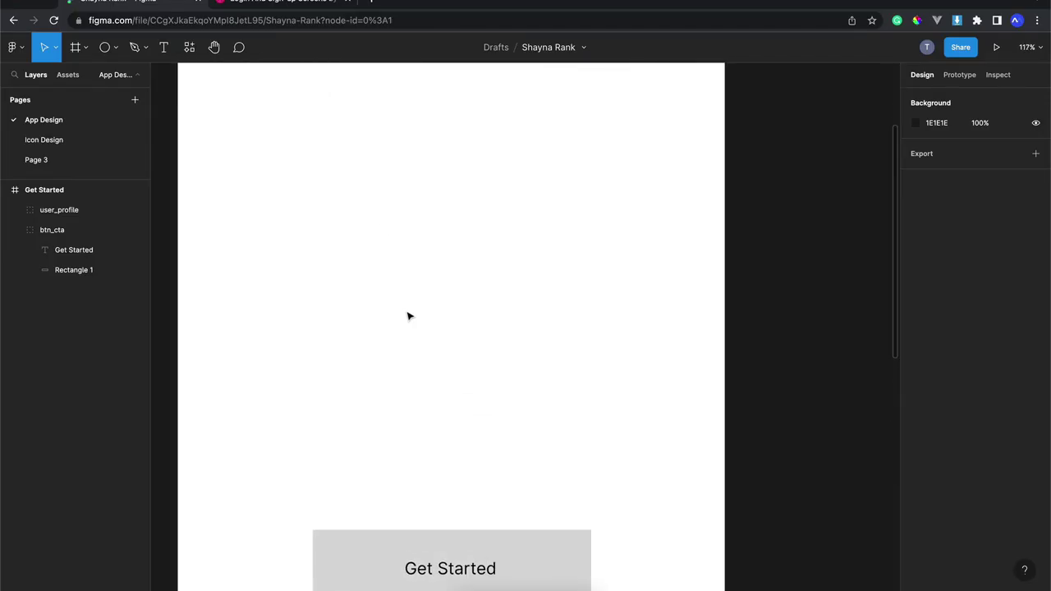
{"action": "scroll", "coordinate": [408, 316], "scroll_direction": "down", "scroll_amount": 3}
{"action": "scroll", "coordinate": [408, 316], "scroll_direction": "down", "scroll_amount": 2}
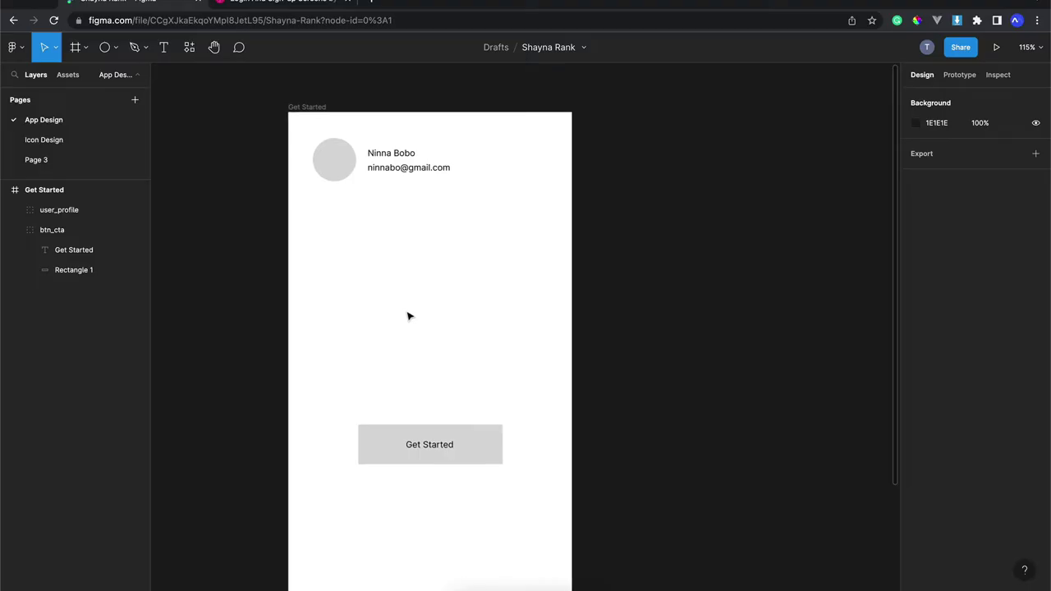
{"action": "scroll", "coordinate": [491, 380], "scroll_direction": "up", "scroll_amount": 5}
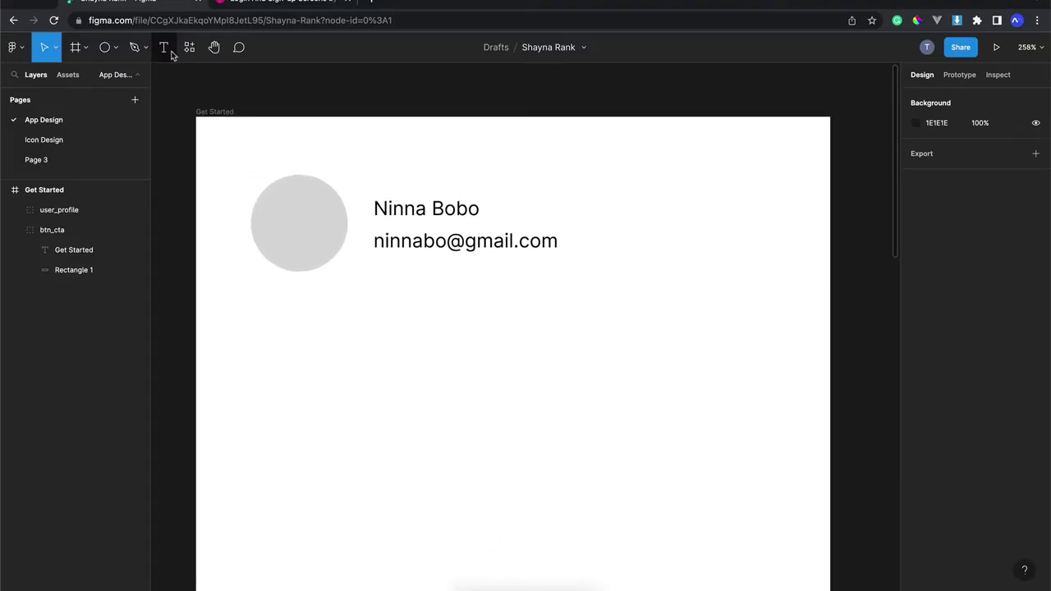
Place a 100×100 five-point star below the profile header at X 73, Y 114.
{"action": "left_click", "coordinate": [120, 51]}
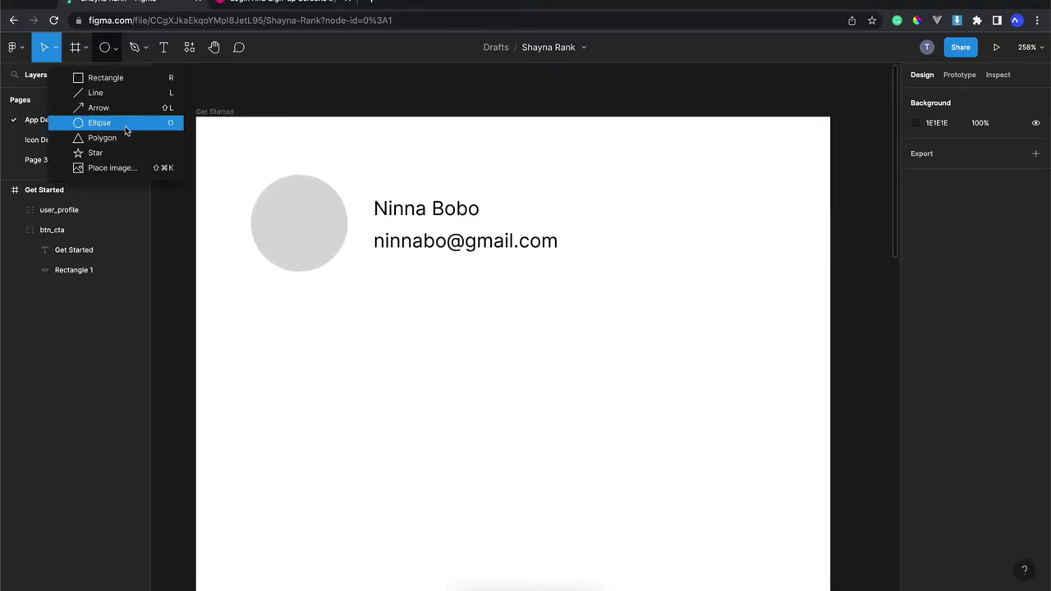
{"action": "left_click", "coordinate": [122, 153]}
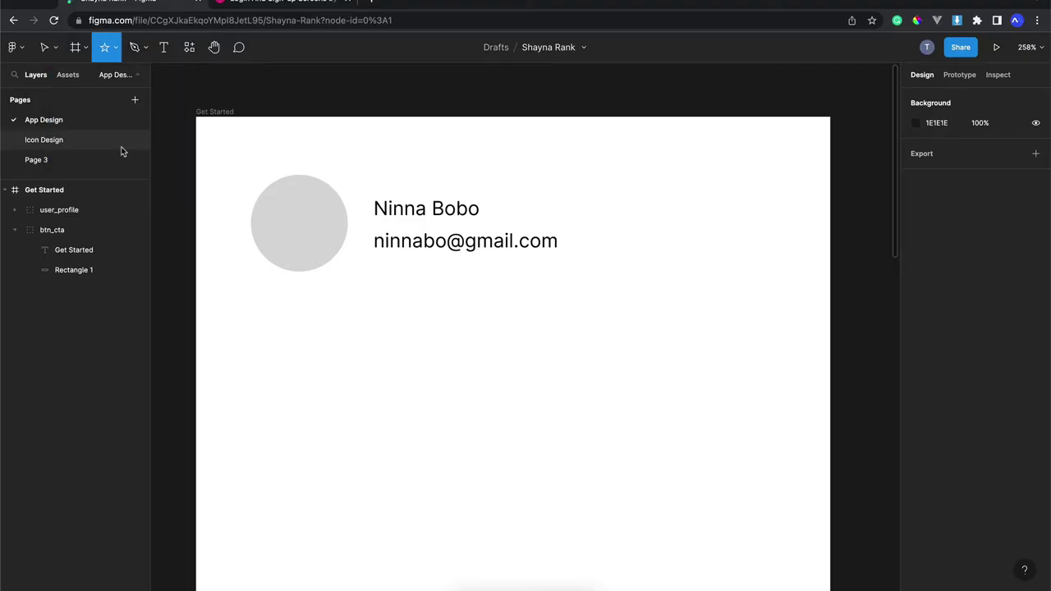
{"action": "scroll", "coordinate": [340, 145], "scroll_direction": "right", "scroll_amount": 1}
{"action": "scroll", "coordinate": [414, 166], "scroll_direction": "right", "scroll_amount": 2}
{"action": "scroll", "coordinate": [469, 156], "scroll_direction": "left", "scroll_amount": 3}
{"action": "scroll", "coordinate": [312, 326], "scroll_direction": "down", "scroll_amount": 2}
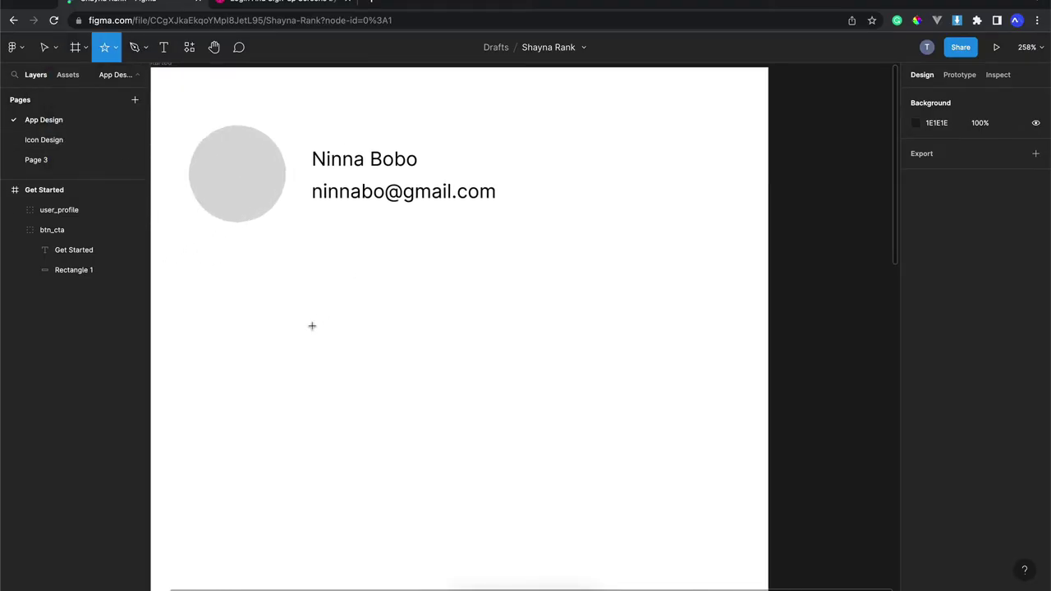
{"action": "left_click", "coordinate": [378, 308]}
{"action": "mouse_move", "coordinate": [445, 248]}
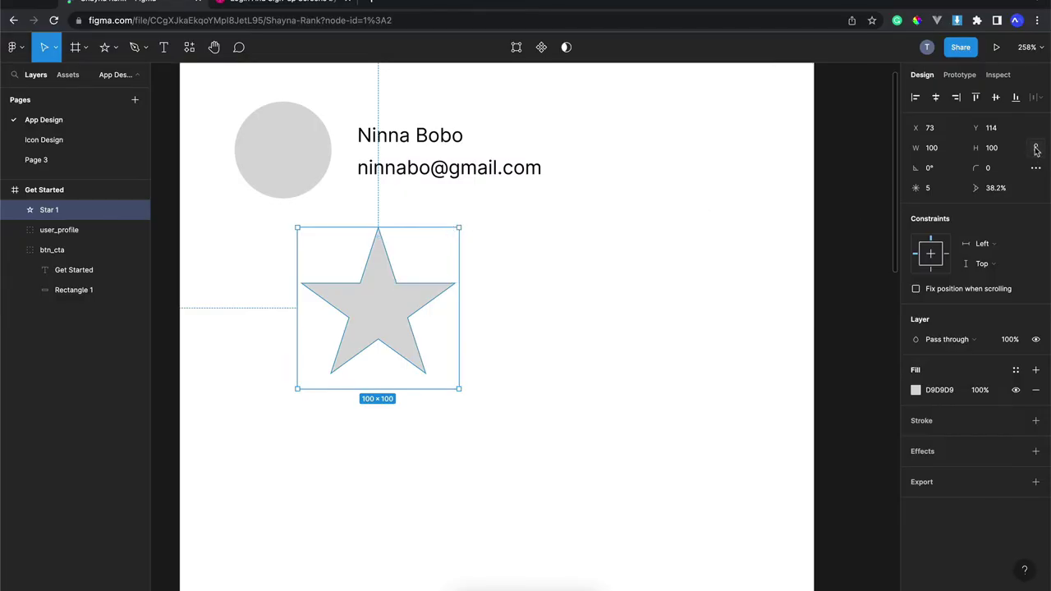
Set the star's width to 32 so it becomes 32×32, and move it into position.
{"action": "scroll", "coordinate": [666, 374], "scroll_direction": "down", "scroll_amount": 3}
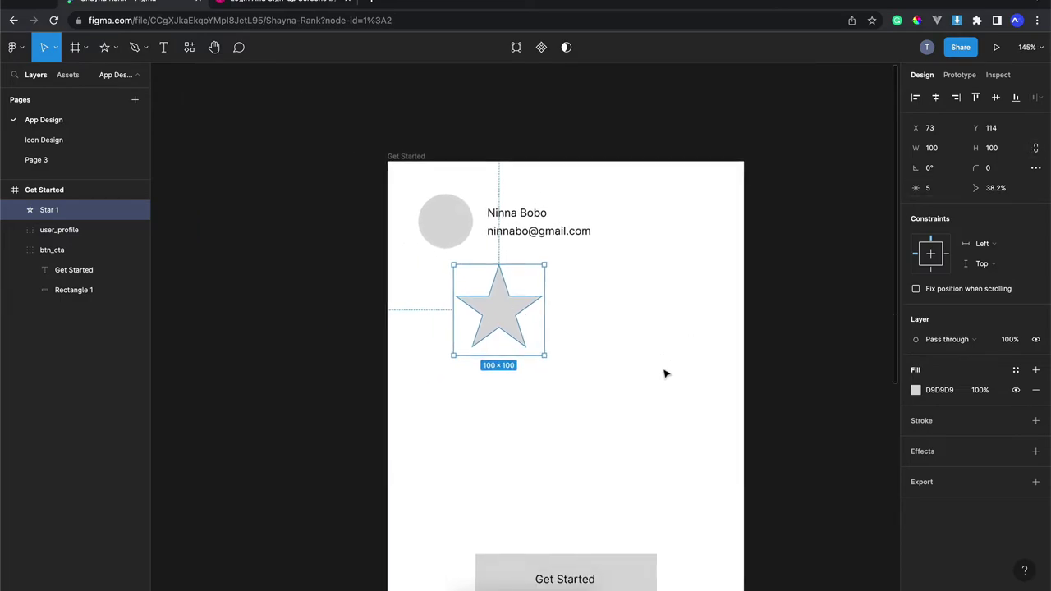
{"action": "scroll", "coordinate": [666, 375], "scroll_direction": "up", "scroll_amount": 3}
{"action": "scroll", "coordinate": [666, 375], "scroll_direction": "down", "scroll_amount": 2}
{"action": "scroll", "coordinate": [666, 374], "scroll_direction": "down", "scroll_amount": 1}
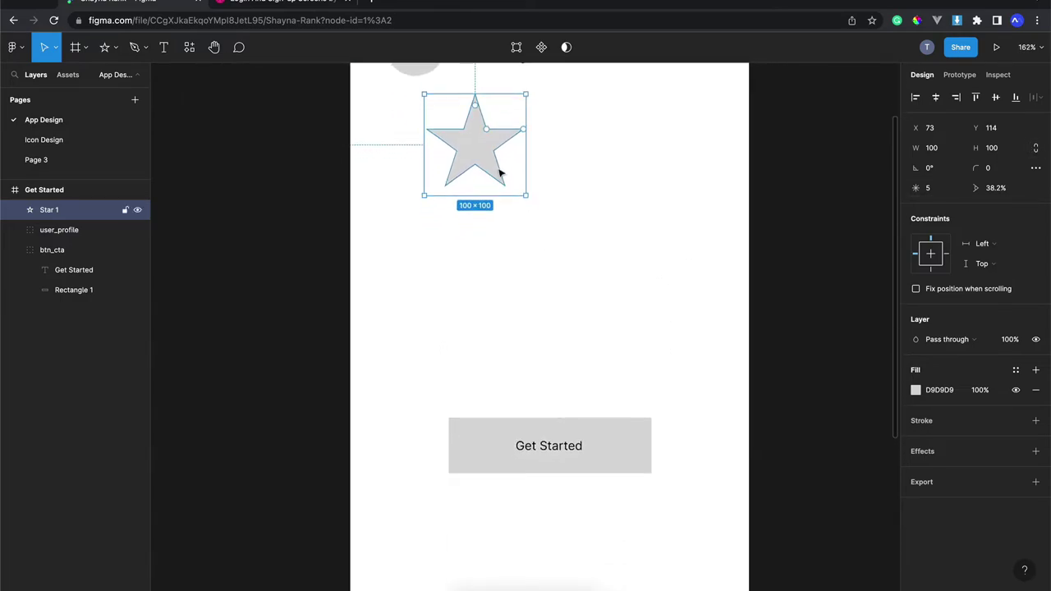
{"action": "left_click_drag", "start_coordinate": [498, 169], "coordinate": [477, 270]}
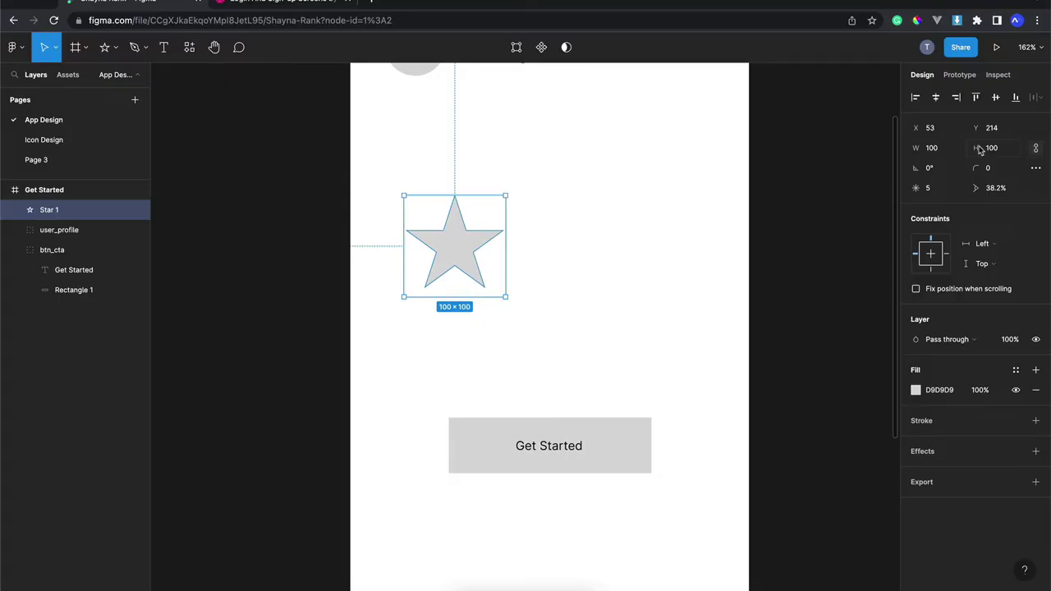
{"action": "type", "text": "32"}
{"action": "key", "text": "Return"}
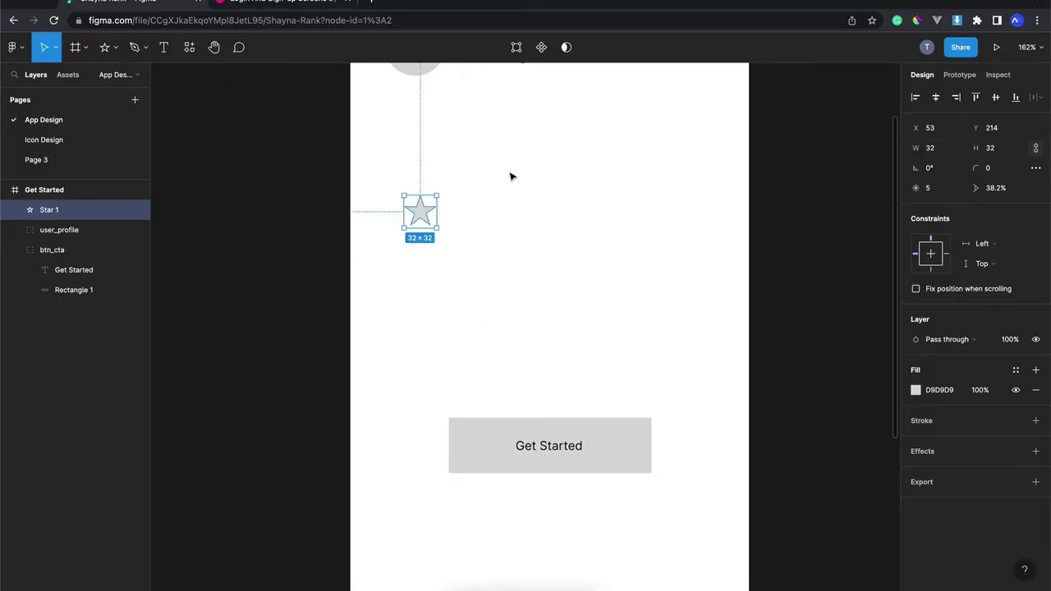
{"action": "mouse_move", "coordinate": [424, 216]}
{"action": "left_mouse_down"}
{"action": "mouse_move", "coordinate": [422, 248]}
{"action": "mouse_move", "coordinate": [465, 249]}
{"action": "left_mouse_up"}
Duplicate the star into an evenly spaced row of five and centre the row horizontally.
{"action": "key", "text": "ctrl+d"}
{"action": "key", "text": "ctrl+d"}
{"action": "key", "text": "ctrl+d"}
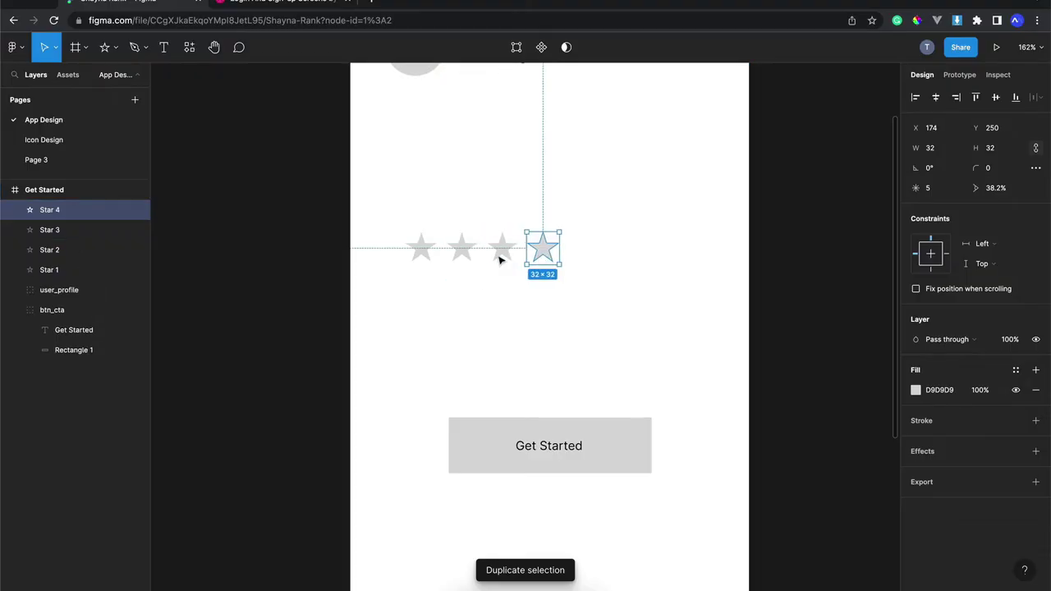
{"action": "key", "text": "ctrl+d"}
{"action": "left_click_drag", "start_coordinate": [399, 315], "coordinate": [639, 225]}
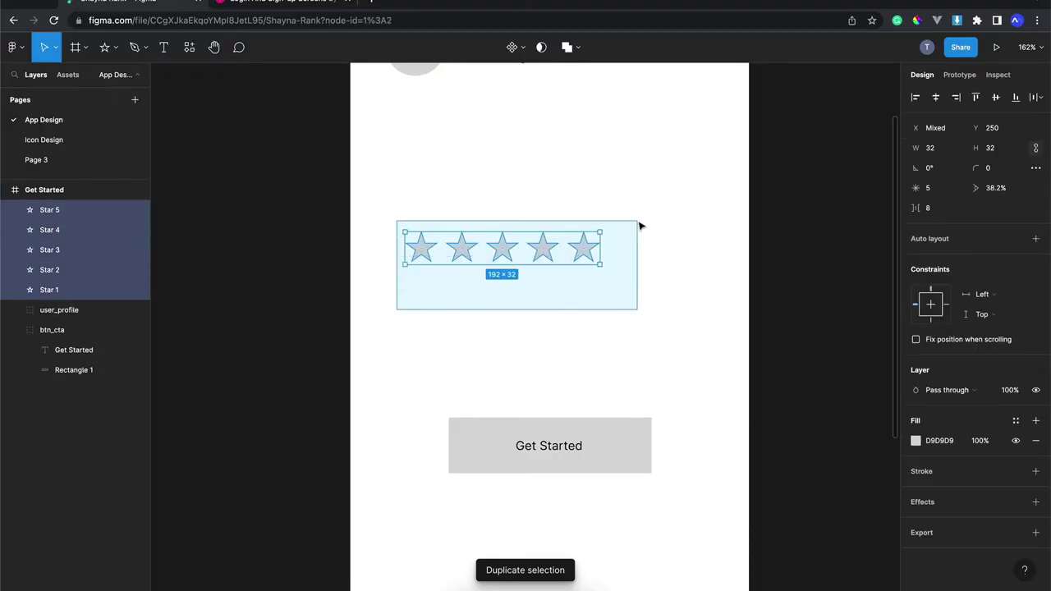
{"action": "left_click_drag", "start_coordinate": [586, 260], "coordinate": [633, 279]}
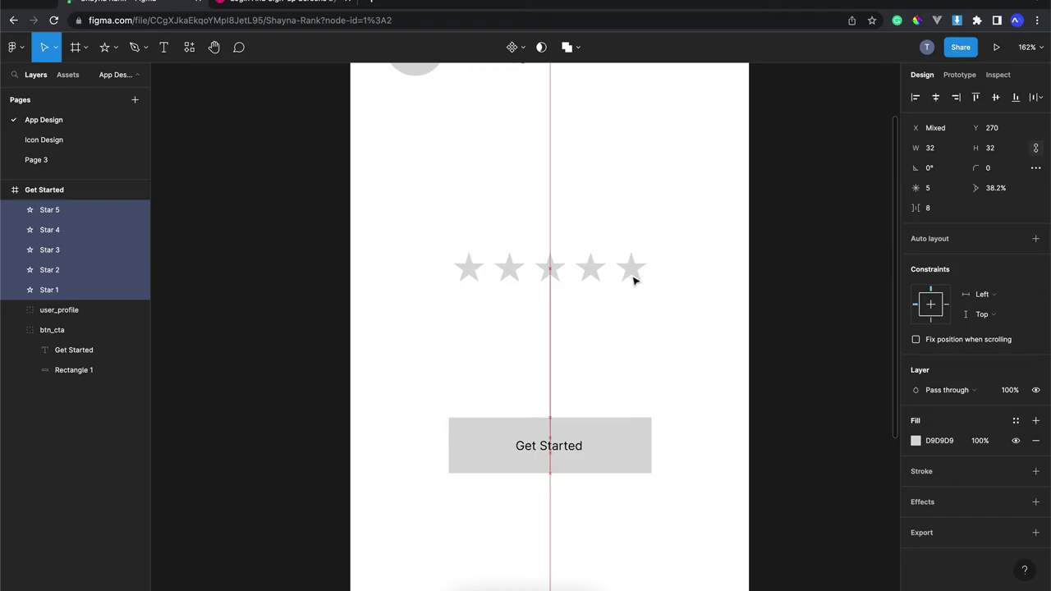
{"action": "left_click", "coordinate": [597, 204]}
{"action": "scroll", "coordinate": [596, 204], "scroll_direction": "down", "scroll_amount": 5}
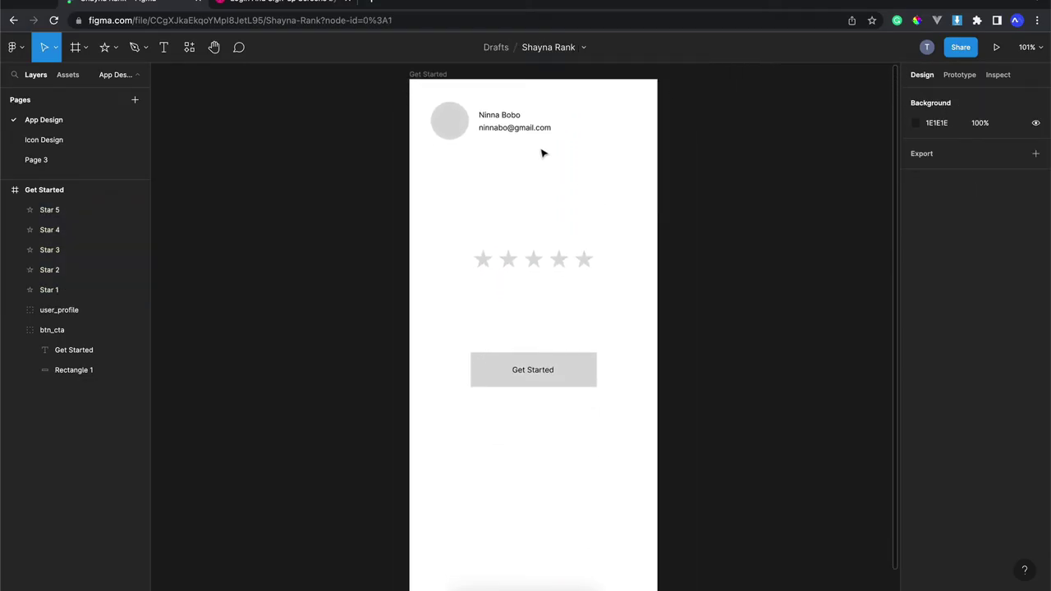
{"action": "mouse_move", "coordinate": [485, 110]}
{"action": "left_mouse_down"}
{"action": "mouse_move", "coordinate": [489, 142]}
{"action": "mouse_move", "coordinate": [485, 127]}
{"action": "left_mouse_up"}
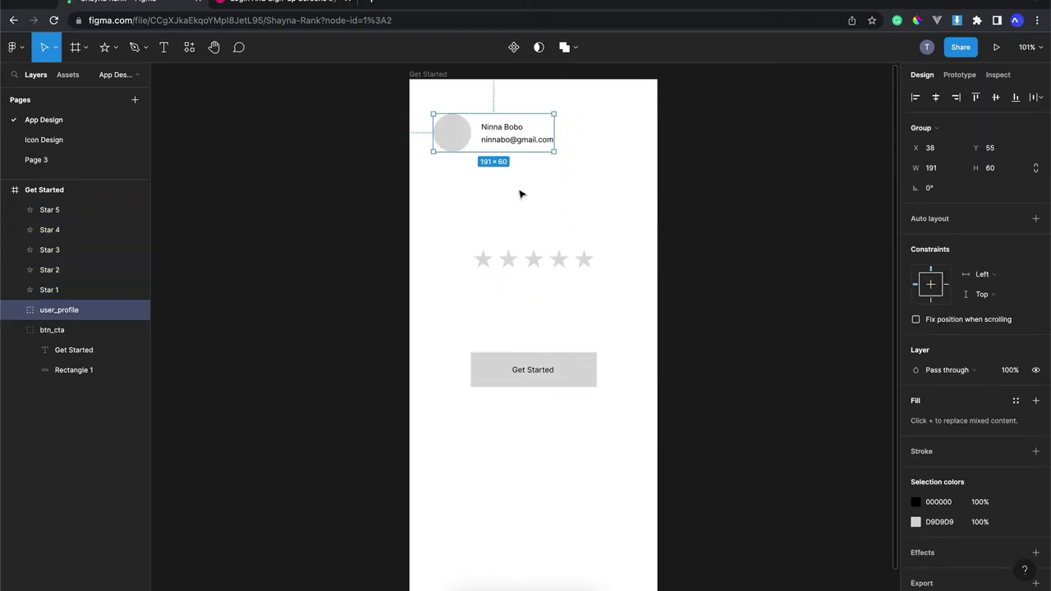
Leave the profile in place and inspect the star row by selecting individual stars.
{"action": "left_click", "coordinate": [521, 195]}
{"action": "scroll", "coordinate": [521, 195], "scroll_direction": "down", "scroll_amount": 3}
{"action": "scroll", "coordinate": [521, 195], "scroll_direction": "up", "scroll_amount": 2}
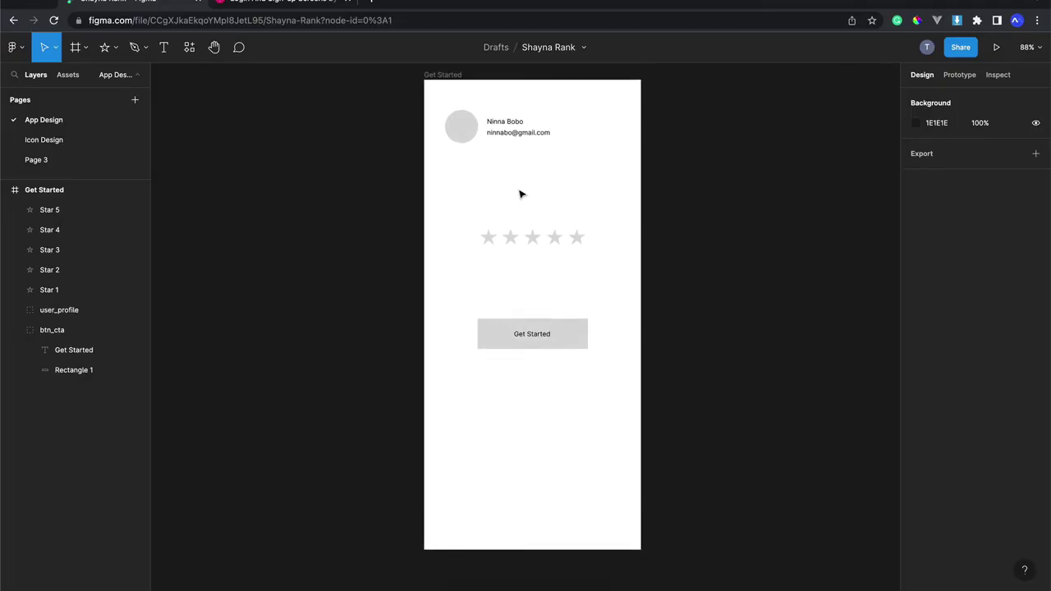
{"action": "scroll", "coordinate": [520, 195], "scroll_direction": "up", "scroll_amount": 5}
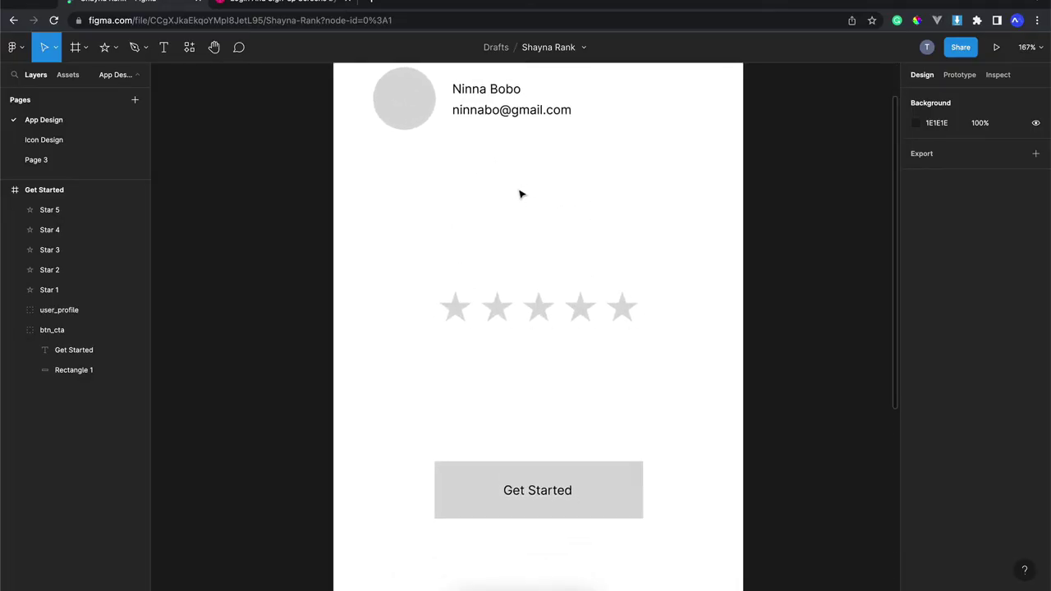
{"action": "scroll", "coordinate": [521, 195], "scroll_direction": "up", "scroll_amount": 1}
{"action": "scroll", "coordinate": [520, 195], "scroll_direction": "up", "scroll_amount": 2}
{"action": "scroll", "coordinate": [521, 194], "scroll_direction": "up", "scroll_amount": 2}
{"action": "scroll", "coordinate": [521, 194], "scroll_direction": "up", "scroll_amount": 1}
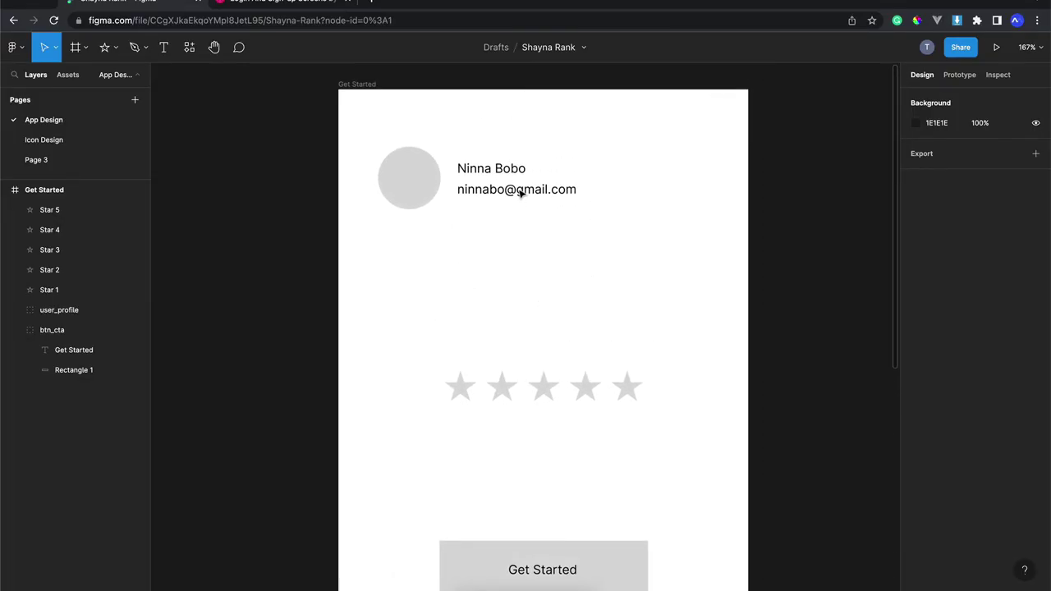
{"action": "scroll", "coordinate": [521, 195], "scroll_direction": "down", "scroll_amount": 5}
{"action": "left_click", "coordinate": [581, 300]}
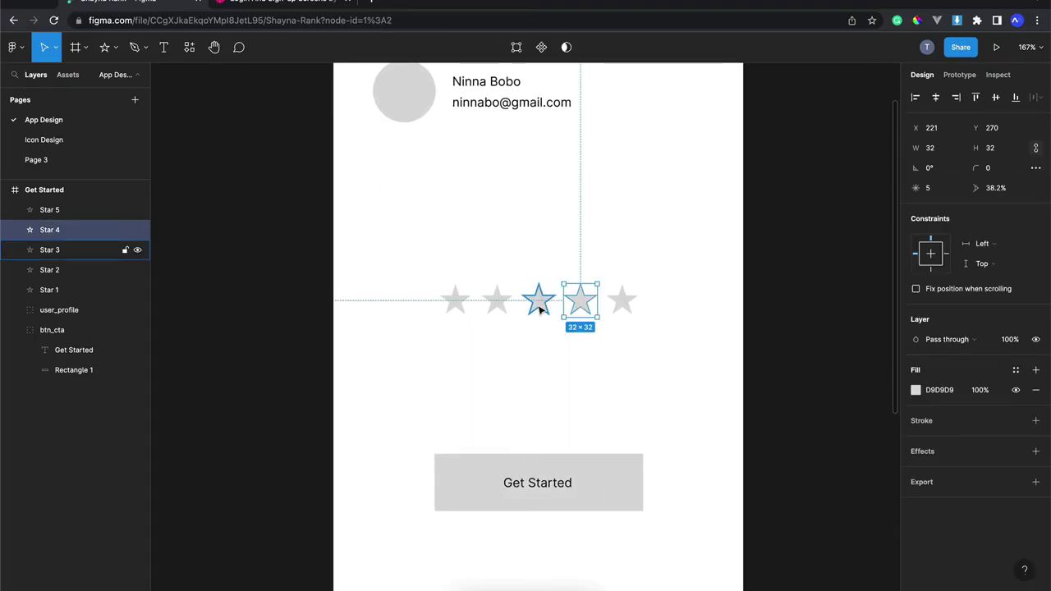
{"action": "left_click", "coordinate": [538, 300]}
{"action": "left_click", "coordinate": [550, 199]}
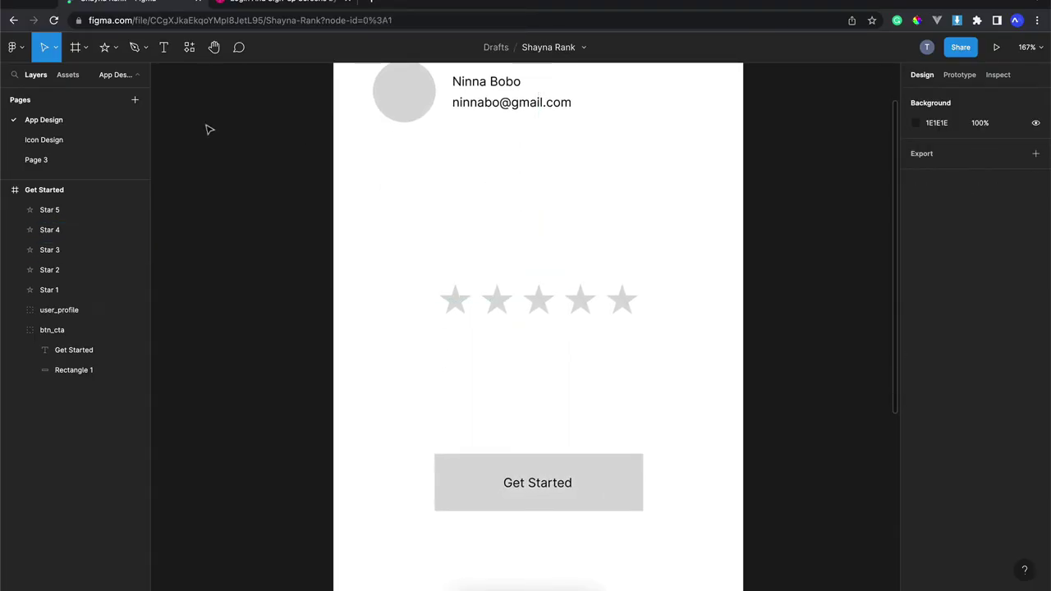
Add the 'Give [user's name] Rating' prompt text just above the stars.
{"action": "left_click", "coordinate": [164, 46]}
{"action": "left_click", "coordinate": [493, 233]}
{"action": "type", "text": "Give Ninna Rating"}
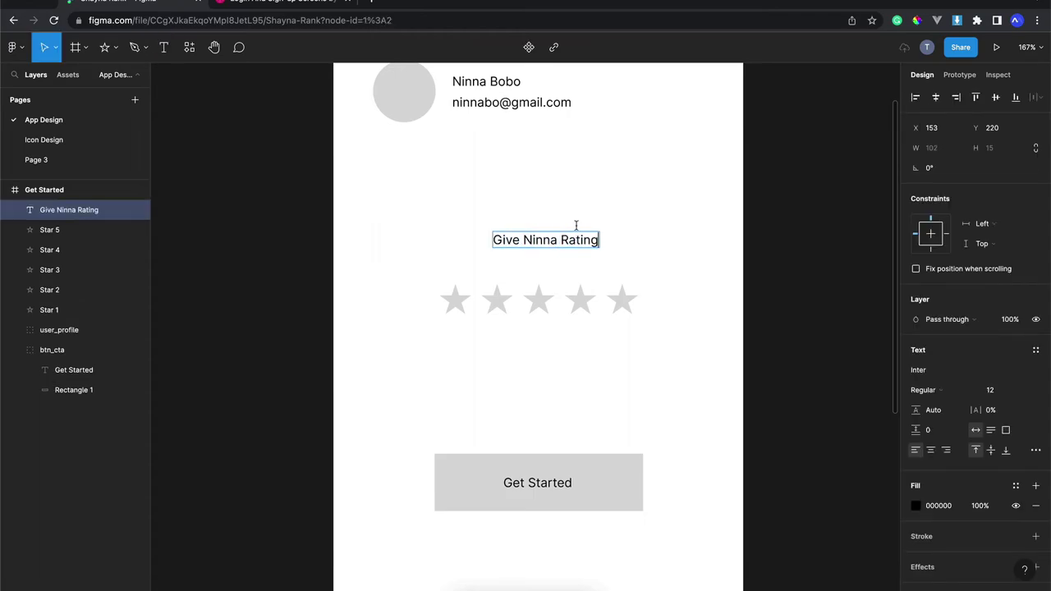
{"action": "key", "text": "Escape"}
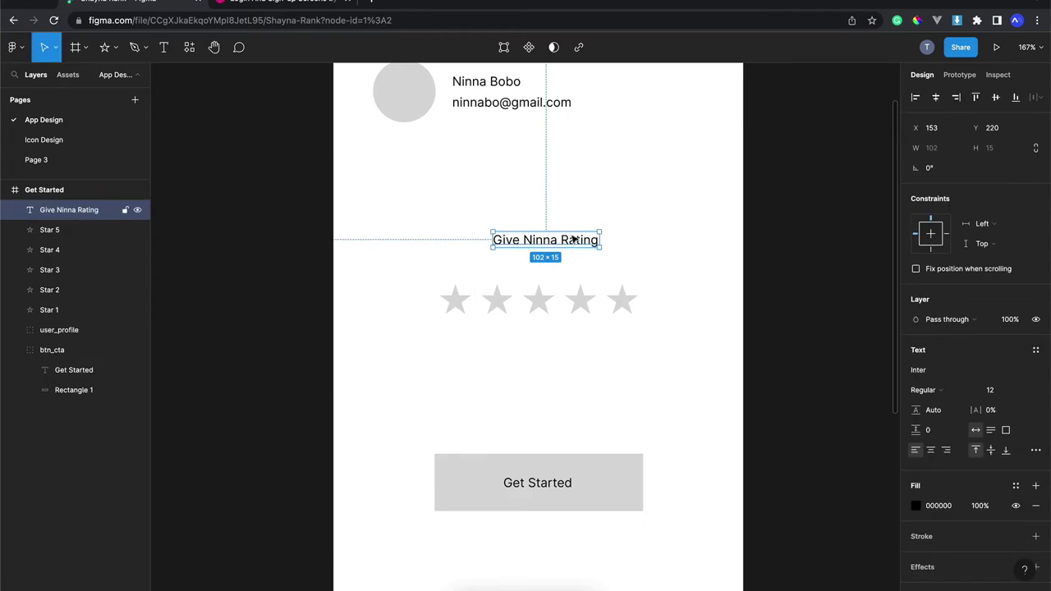
{"action": "left_click_drag", "start_coordinate": [575, 239], "coordinate": [566, 247]}
Check the sizes of the fourth and last stars in the row.
{"action": "left_click", "coordinate": [643, 206]}
{"action": "scroll", "coordinate": [643, 210], "scroll_direction": "down", "scroll_amount": 1}
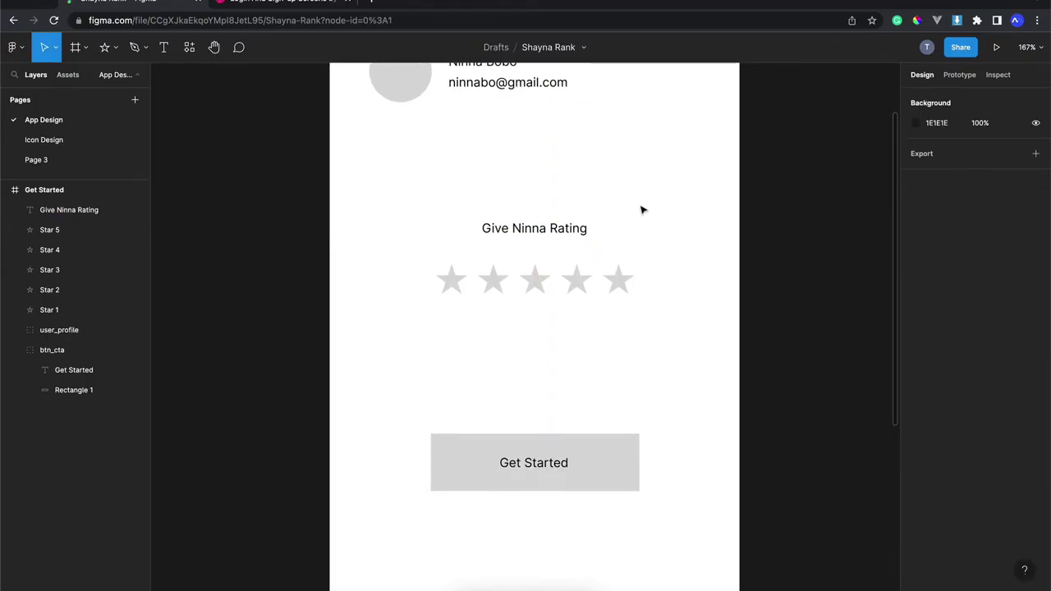
{"action": "scroll", "coordinate": [643, 210], "scroll_direction": "up", "scroll_amount": 2}
{"action": "scroll", "coordinate": [643, 210], "scroll_direction": "up", "scroll_amount": 2}
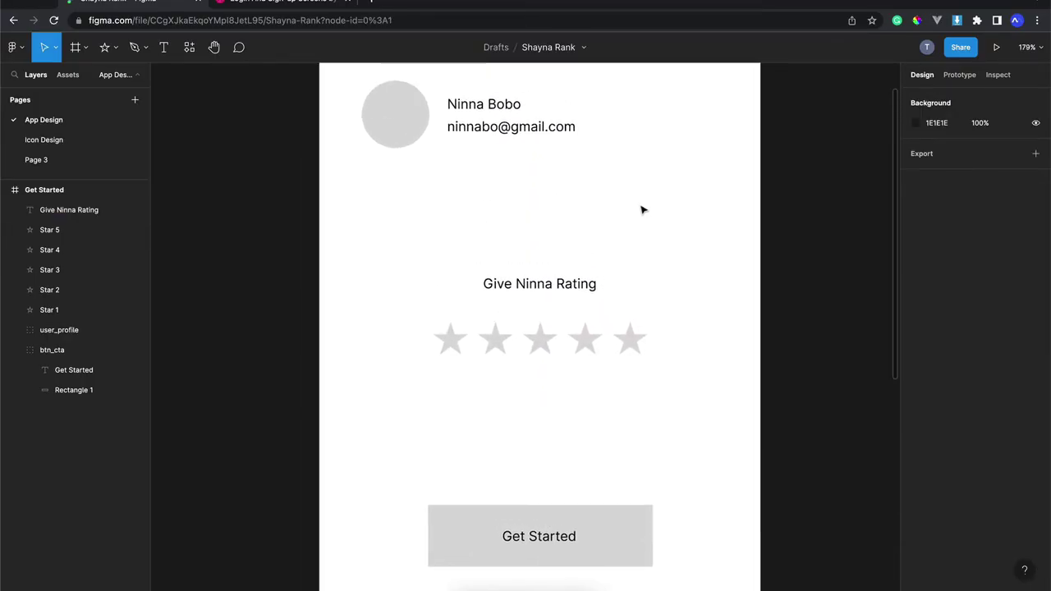
{"action": "scroll", "coordinate": [525, 268], "scroll_direction": "down", "scroll_amount": 2}
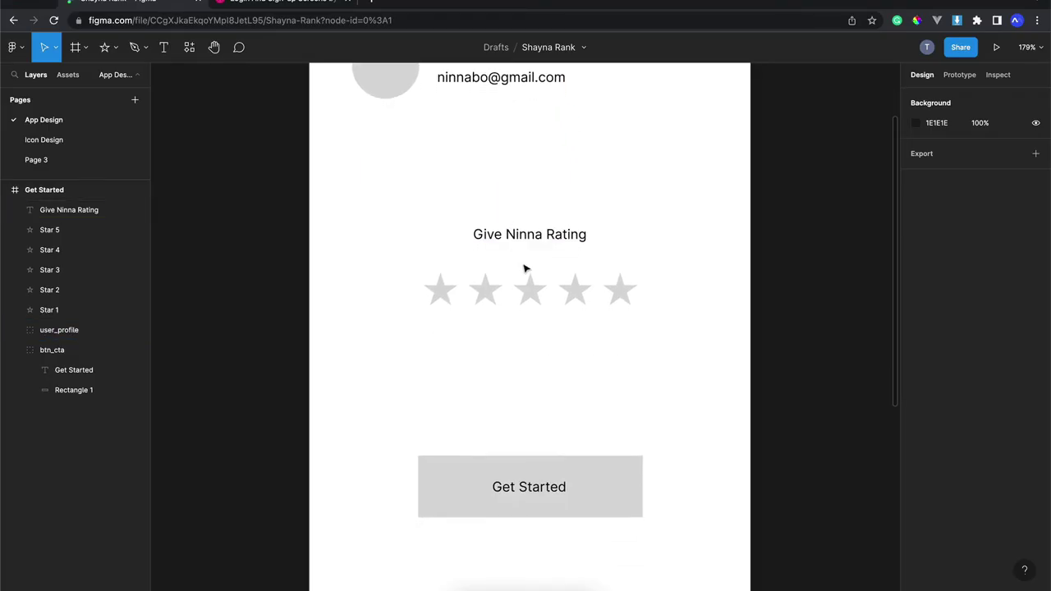
{"action": "left_click", "coordinate": [587, 293]}
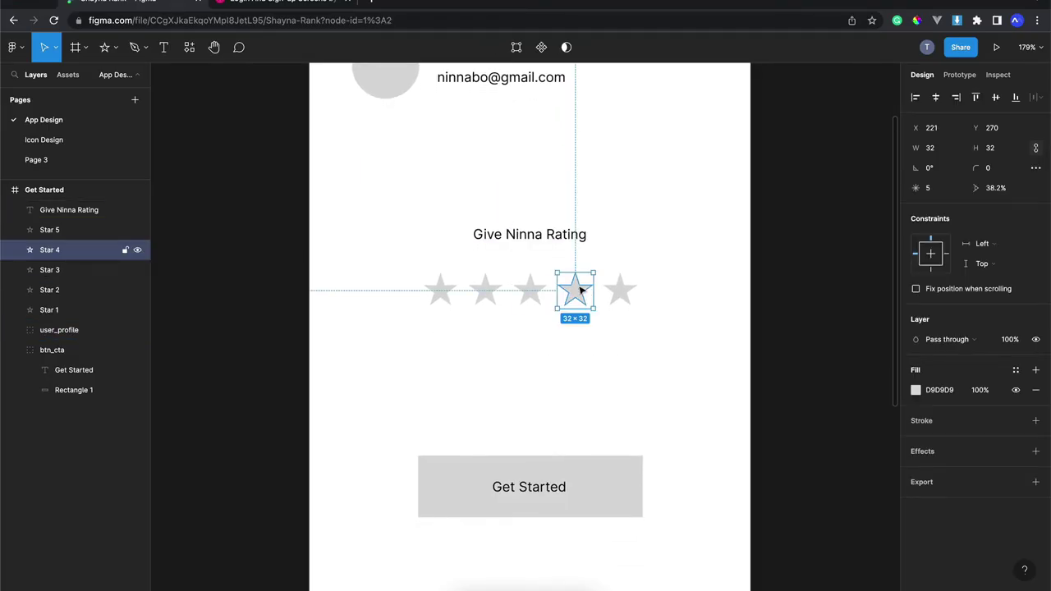
{"action": "scroll", "coordinate": [571, 289], "scroll_direction": "down", "scroll_amount": 2}
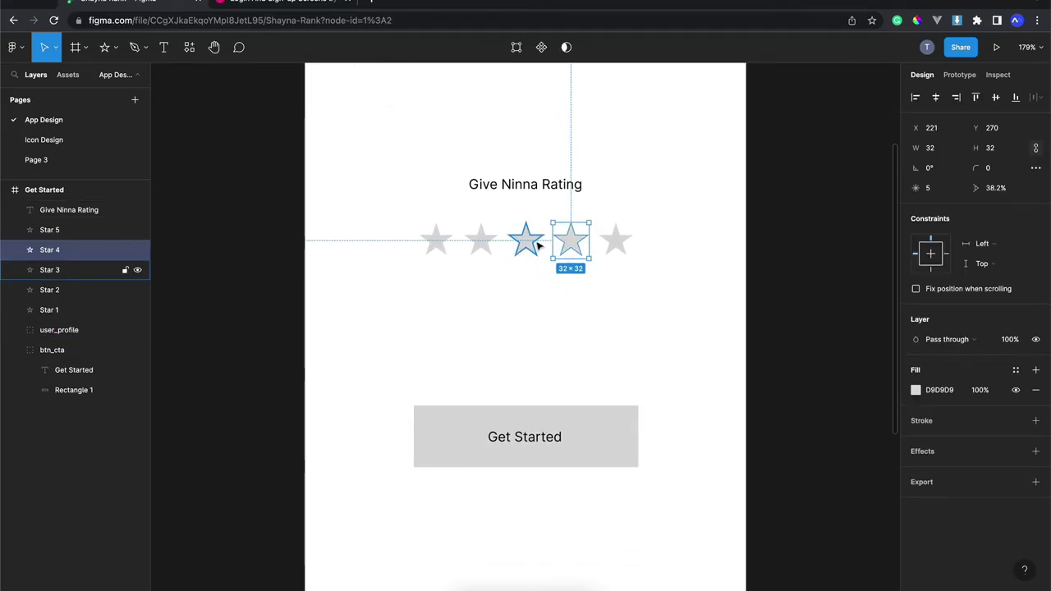
{"action": "left_click", "coordinate": [620, 246]}
{"action": "scroll", "coordinate": [618, 246], "scroll_direction": "down", "scroll_amount": 2}
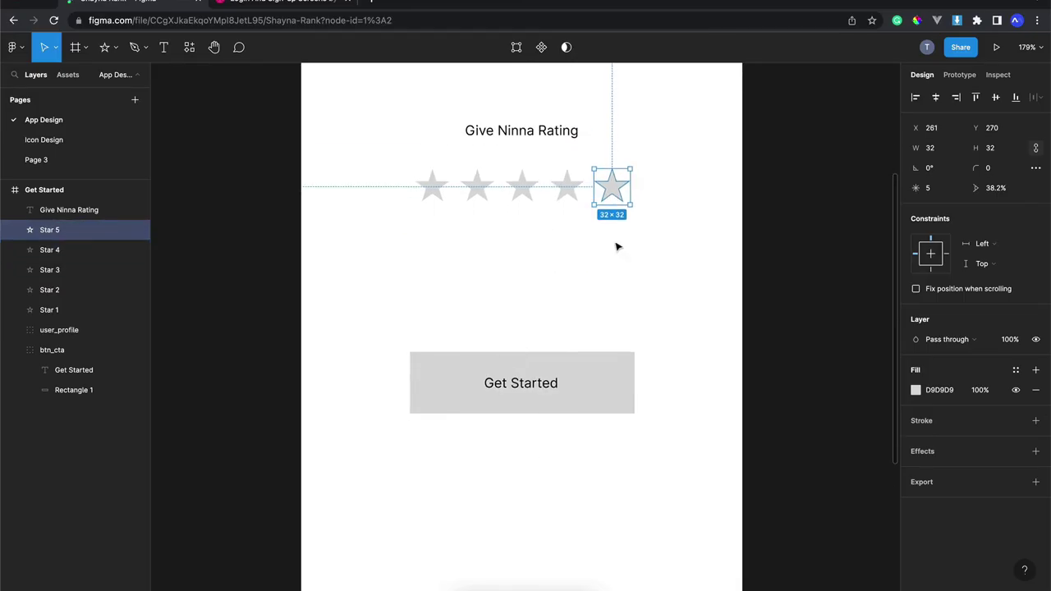
{"action": "scroll", "coordinate": [591, 312], "scroll_direction": "down", "scroll_amount": 2}
Change the button label from Get Started to Rate Now, centred on the grey bar.
{"action": "double_click", "coordinate": [525, 348]}
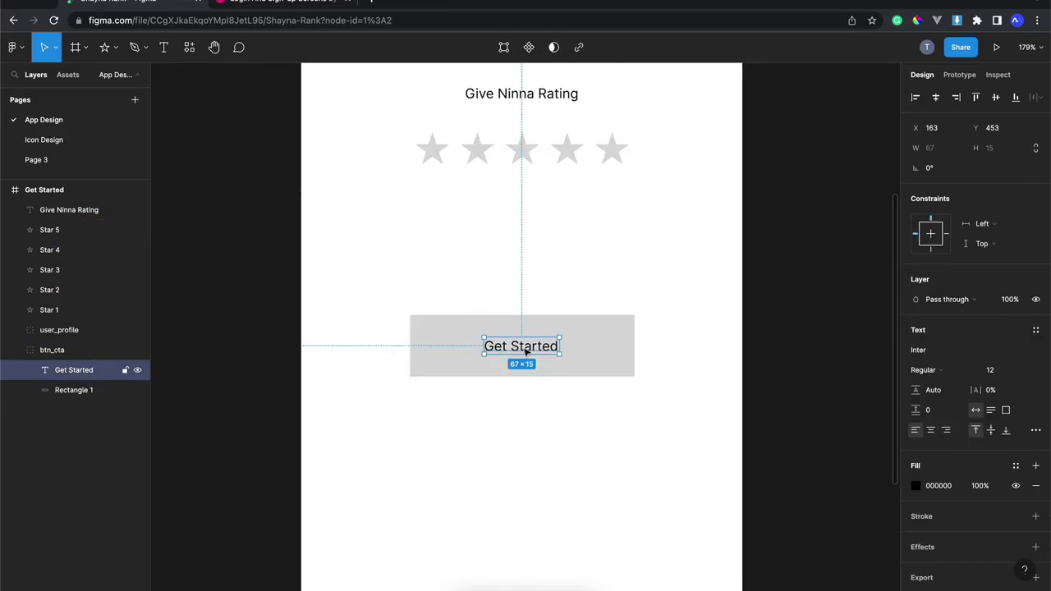
{"action": "double_click", "coordinate": [525, 350]}
{"action": "type", "text": "Rate Now"}
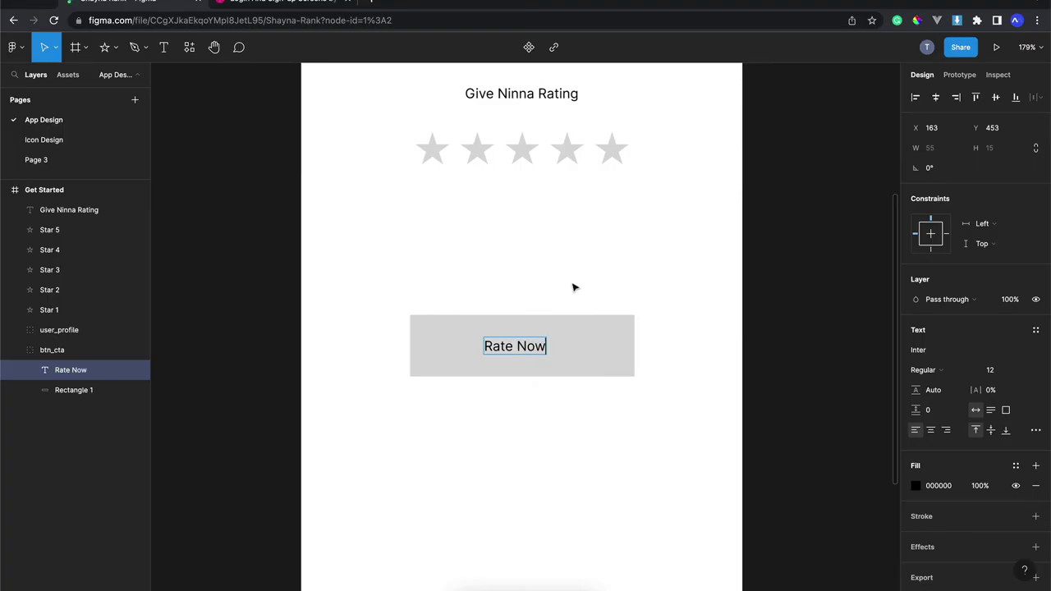
{"action": "key", "text": "Escape"}
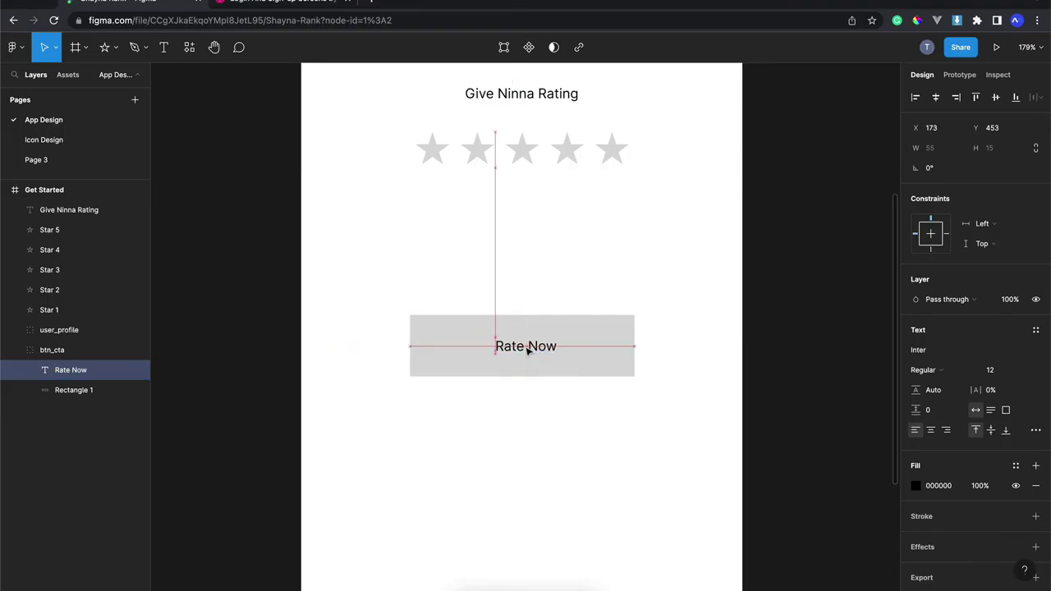
{"action": "left_click_drag", "start_coordinate": [519, 349], "coordinate": [535, 331]}
{"action": "left_click", "coordinate": [559, 262]}
{"action": "scroll", "coordinate": [559, 262], "scroll_direction": "down", "scroll_amount": 3}
Rename the Get Started frame to Rating and review the finished screen.
{"action": "scroll", "coordinate": [559, 262], "scroll_direction": "up", "scroll_amount": 3}
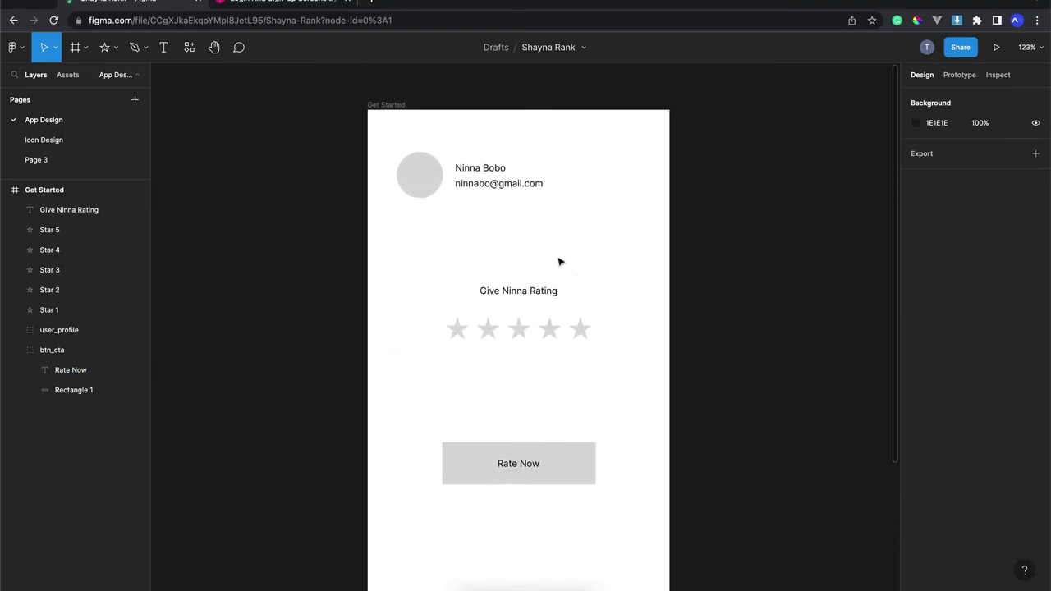
{"action": "left_click", "coordinate": [380, 107]}
{"action": "scroll", "coordinate": [378, 107], "scroll_direction": "up", "scroll_amount": 2}
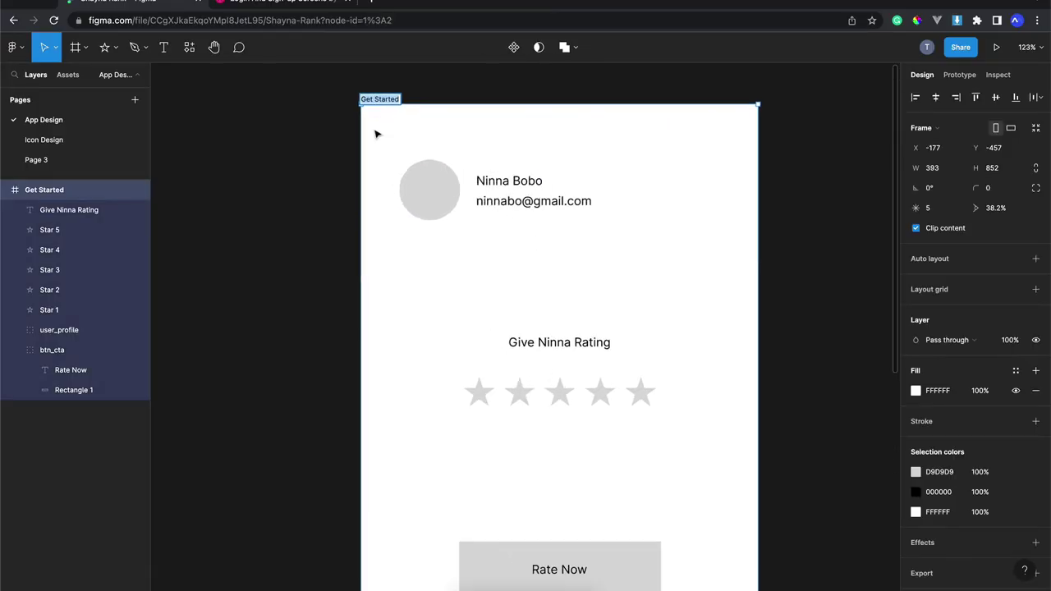
{"action": "scroll", "coordinate": [375, 130], "scroll_direction": "up", "scroll_amount": 5}
{"action": "type", "text": "Rating"}
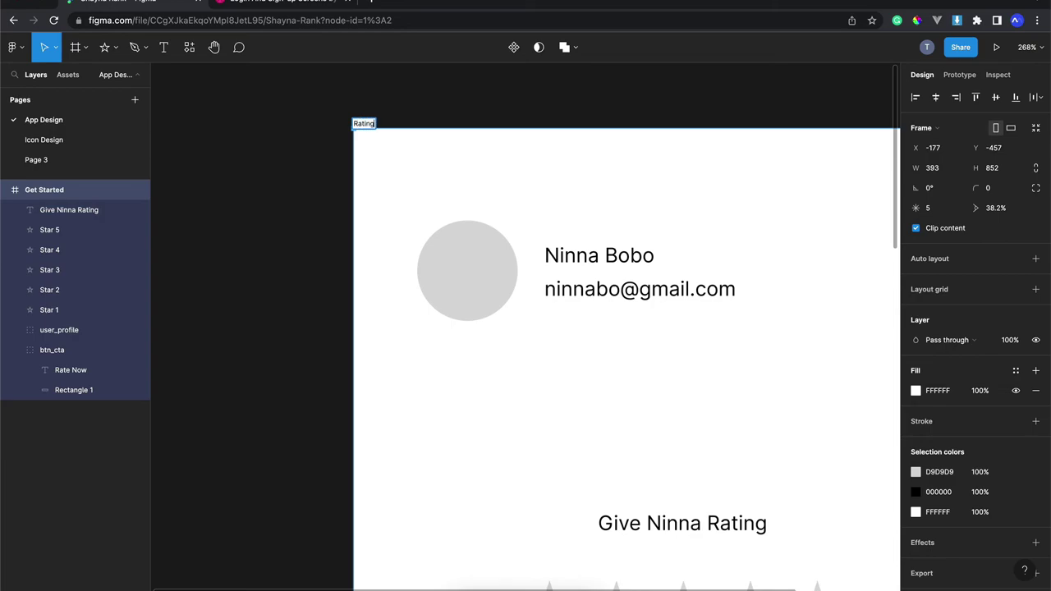
{"action": "key", "text": "Return"}
{"action": "left_click", "coordinate": [488, 113]}
{"action": "scroll", "coordinate": [488, 113], "scroll_direction": "down", "scroll_amount": 3}
{"action": "scroll", "coordinate": [488, 113], "scroll_direction": "down", "scroll_amount": 2}
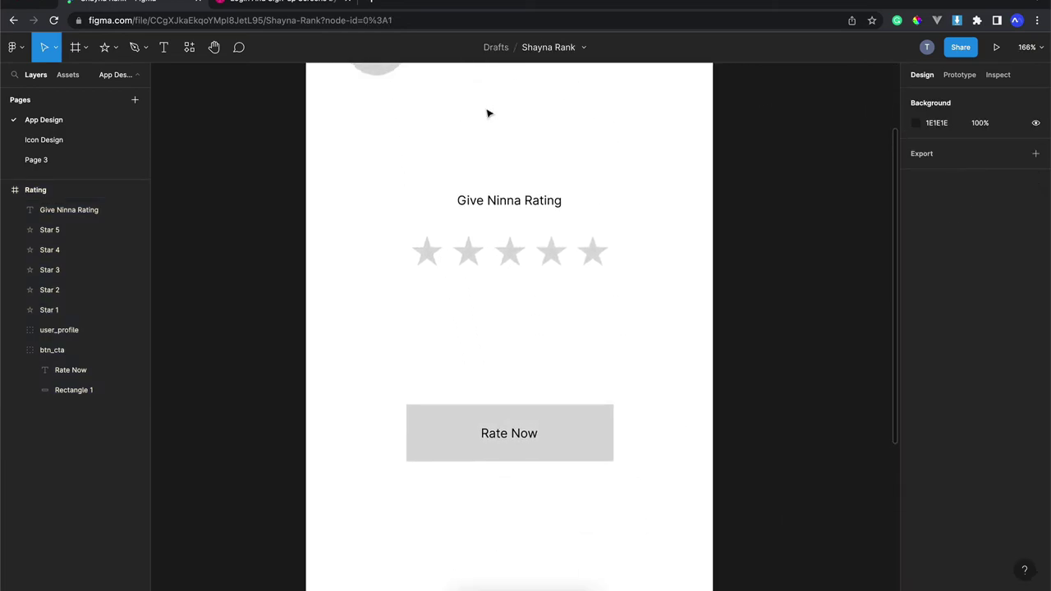
{"action": "scroll", "coordinate": [488, 112], "scroll_direction": "down", "scroll_amount": 5}
{"action": "scroll", "coordinate": [488, 110], "scroll_direction": "up", "scroll_amount": 4}
{"action": "scroll", "coordinate": [490, 112], "scroll_direction": "up", "scroll_amount": 2}
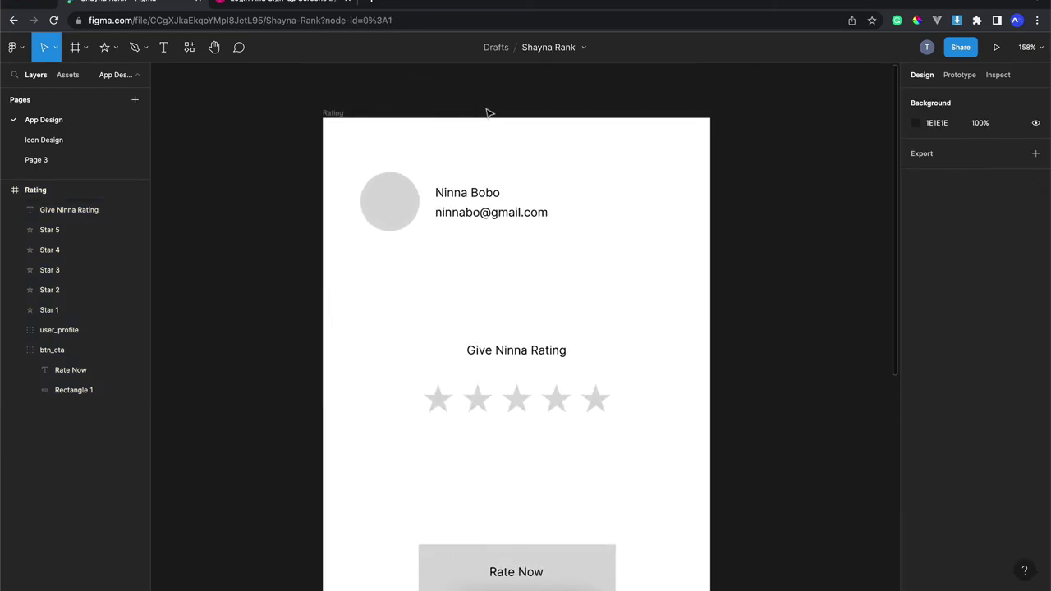
{"action": "scroll", "coordinate": [487, 112], "scroll_direction": "down", "scroll_amount": 2}
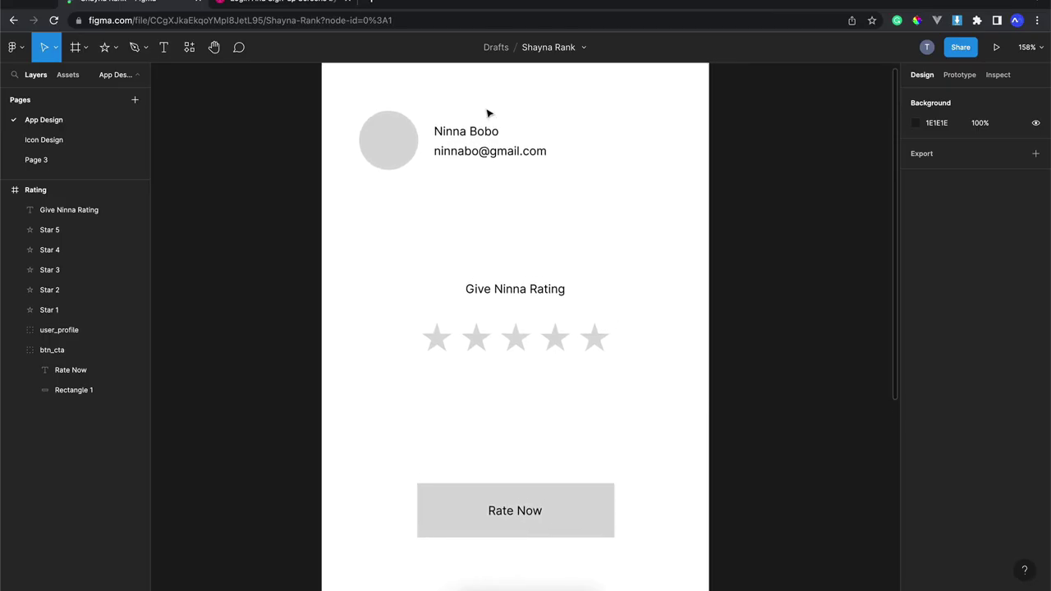
{"action": "scroll", "coordinate": [487, 112], "scroll_direction": "down", "scroll_amount": 1}
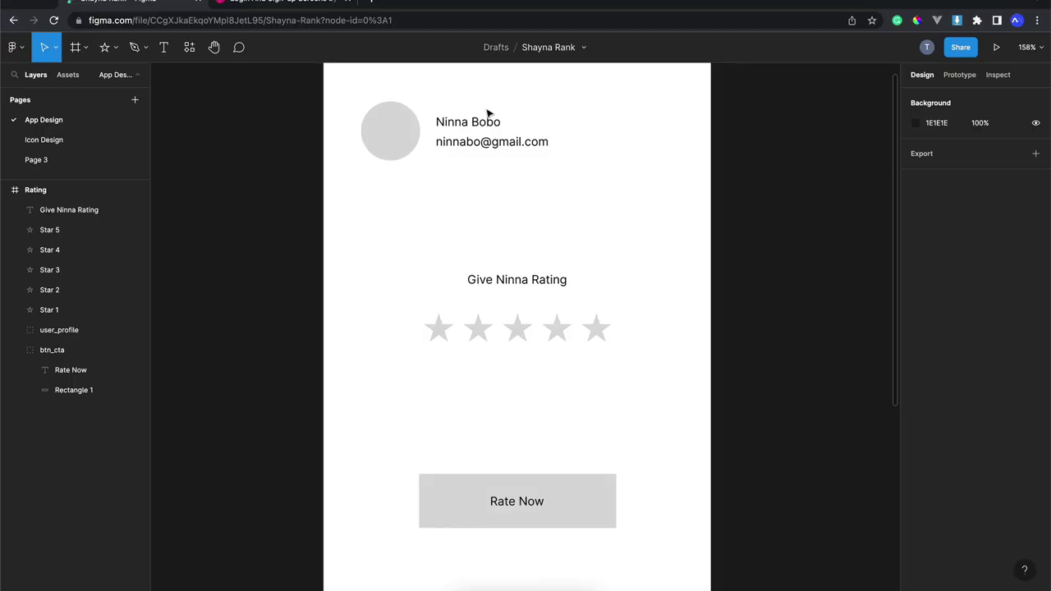
Return to Dribbble's mobile sign-in shot results, zoom out to four per row, and browse them.
{"action": "left_click", "coordinate": [287, 5]}
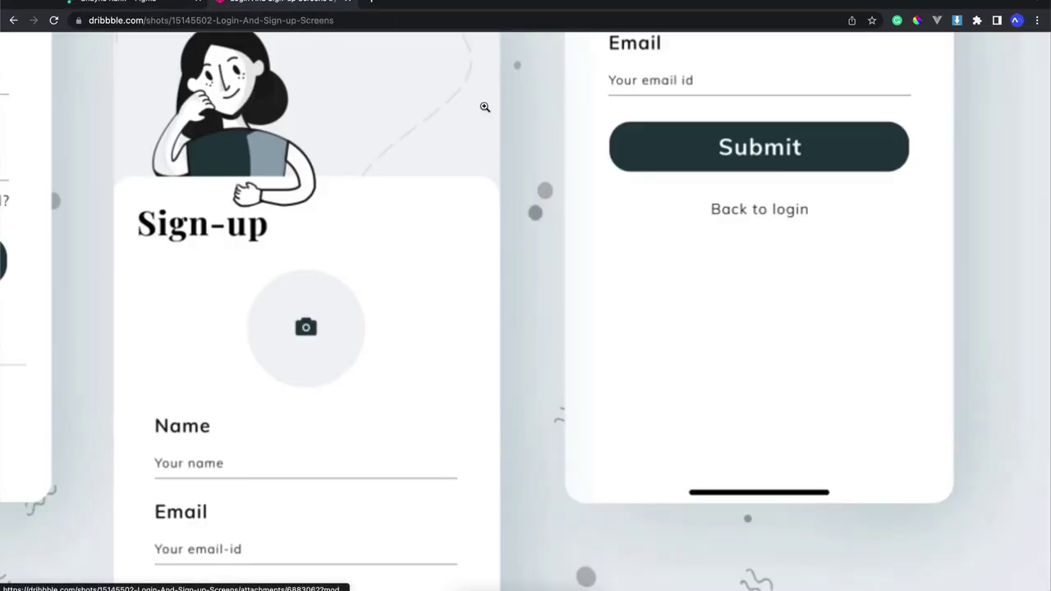
{"action": "key", "text": "Escape"}
{"action": "key", "text": "ctrl+minus"}
{"action": "key", "text": "ctrl+minus"}
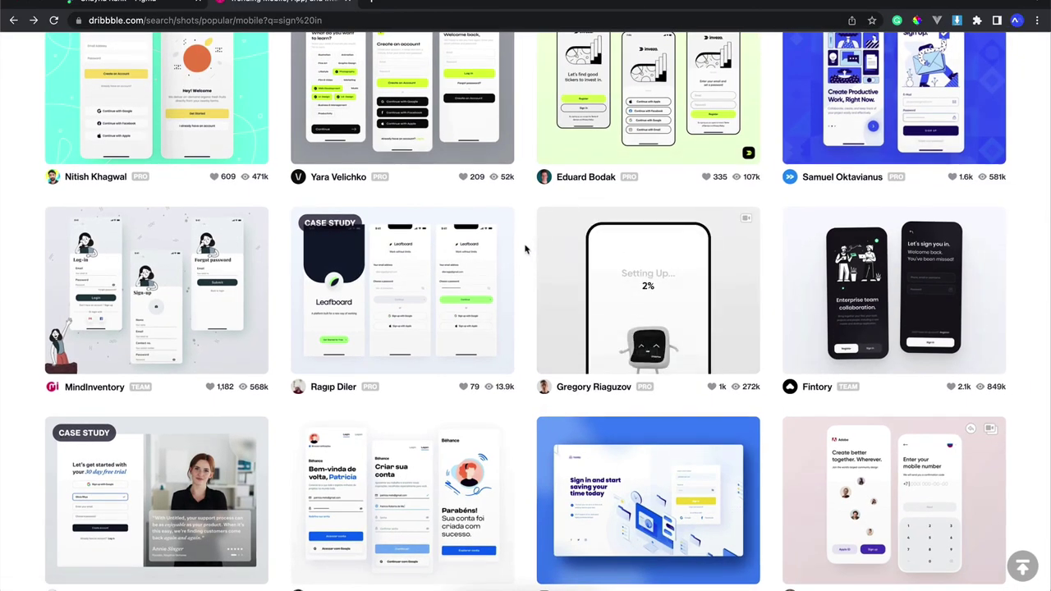
{"action": "scroll", "coordinate": [526, 249], "scroll_direction": "down", "scroll_amount": 5}
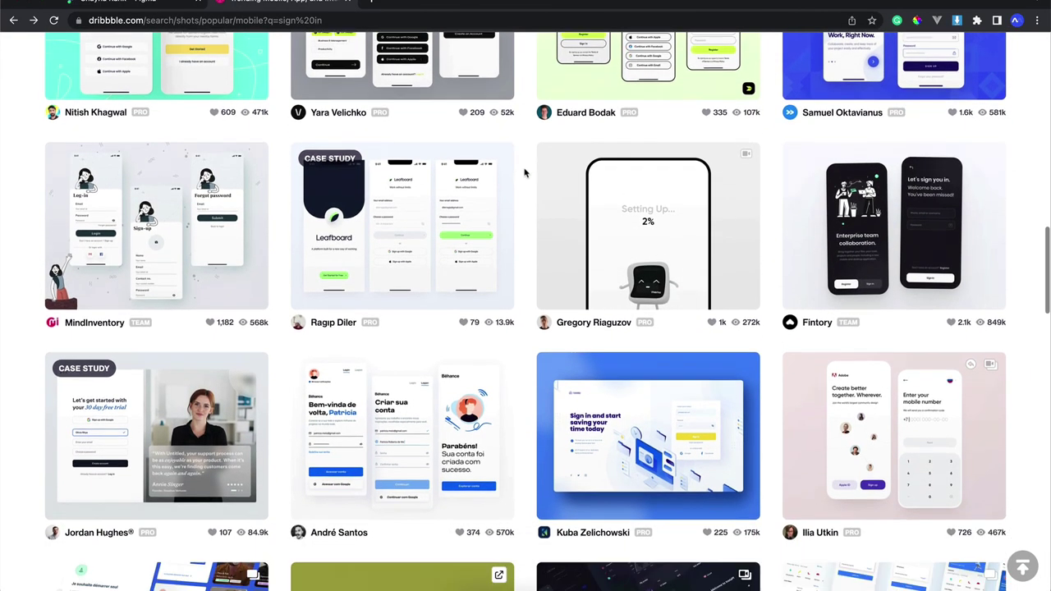
{"action": "scroll", "coordinate": [524, 173], "scroll_direction": "down", "scroll_amount": 5}
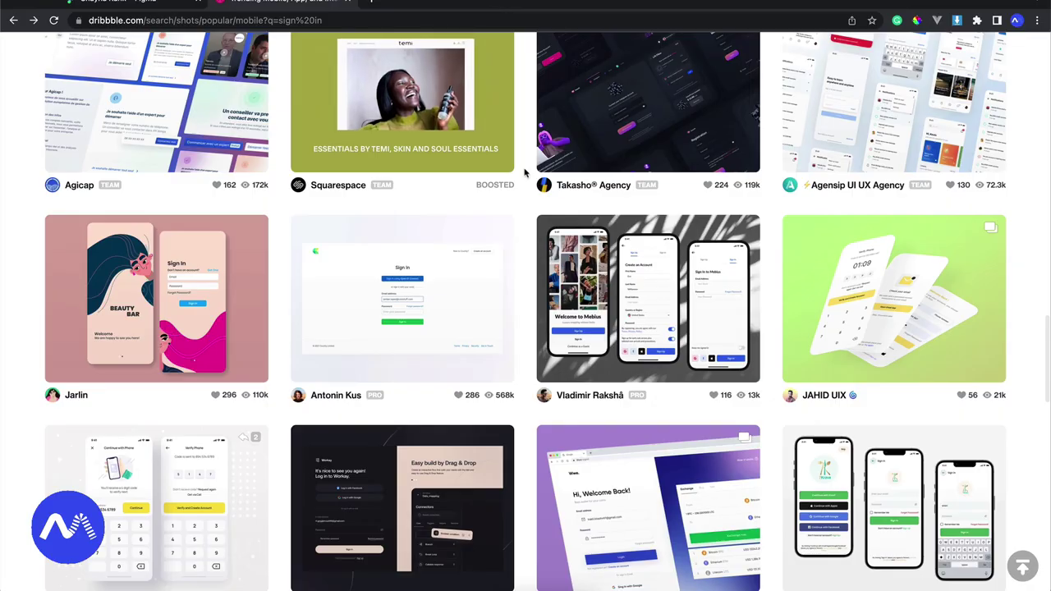
{"action": "scroll", "coordinate": [524, 172], "scroll_direction": "down", "scroll_amount": 4}
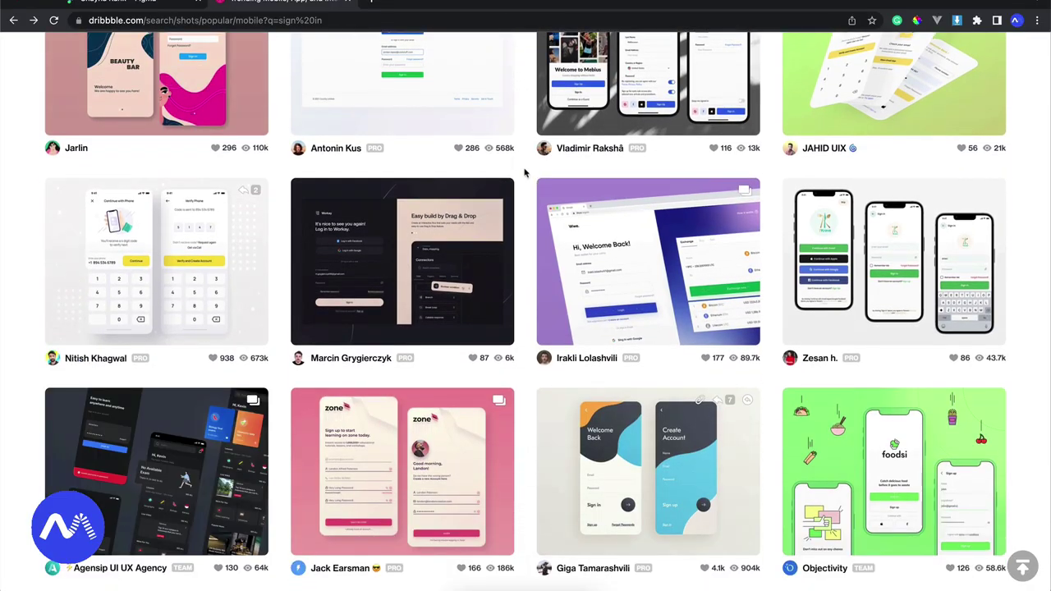
{"action": "scroll", "coordinate": [524, 172], "scroll_direction": "down", "scroll_amount": 4}
{"action": "scroll", "coordinate": [524, 173], "scroll_direction": "up", "scroll_amount": 5}
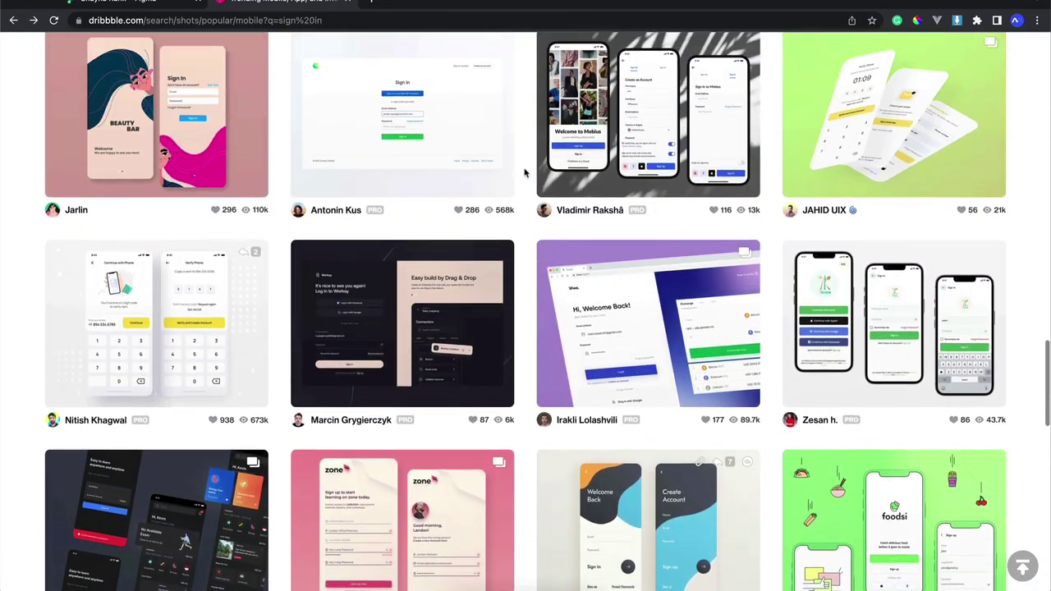
{"action": "scroll", "coordinate": [526, 172], "scroll_direction": "up", "scroll_amount": 5}
{"action": "scroll", "coordinate": [524, 173], "scroll_direction": "up", "scroll_amount": 2}
{"action": "scroll", "coordinate": [524, 172], "scroll_direction": "up", "scroll_amount": 2}
{"action": "scroll", "coordinate": [524, 173], "scroll_direction": "up", "scroll_amount": 2}
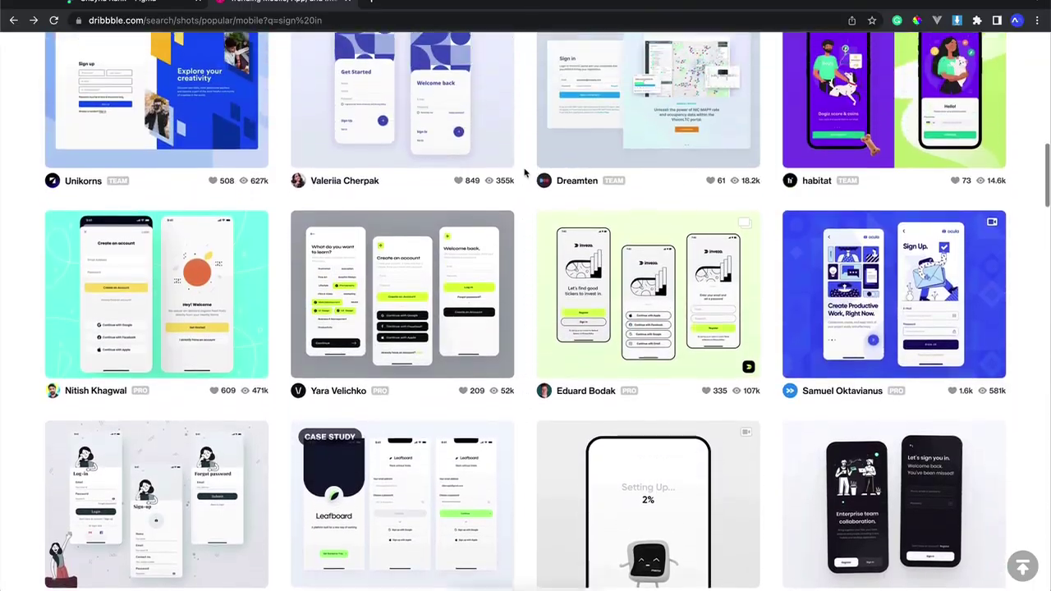
{"action": "scroll", "coordinate": [524, 172], "scroll_direction": "up", "scroll_amount": 2}
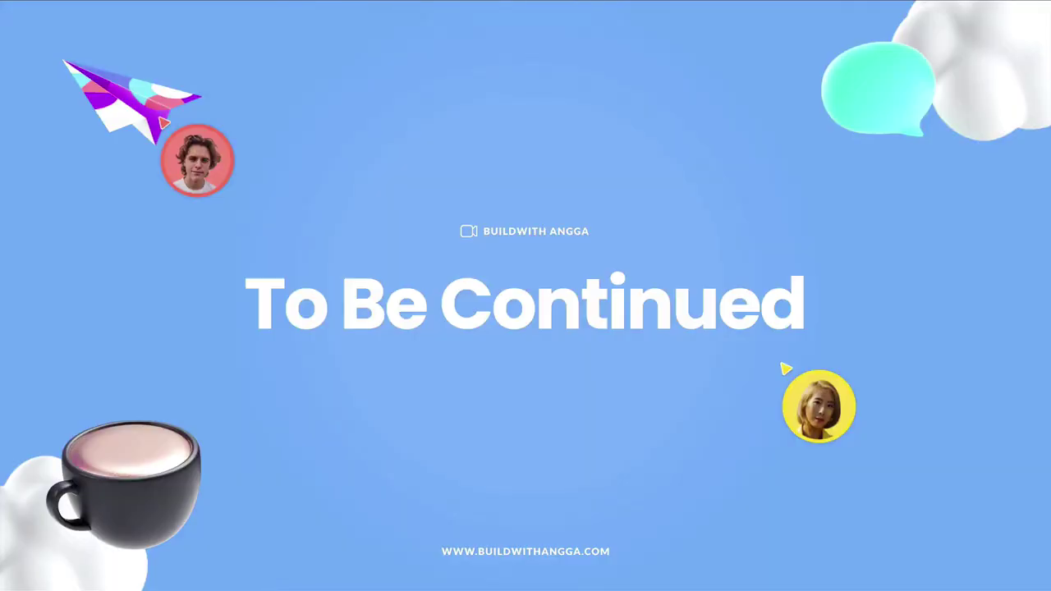